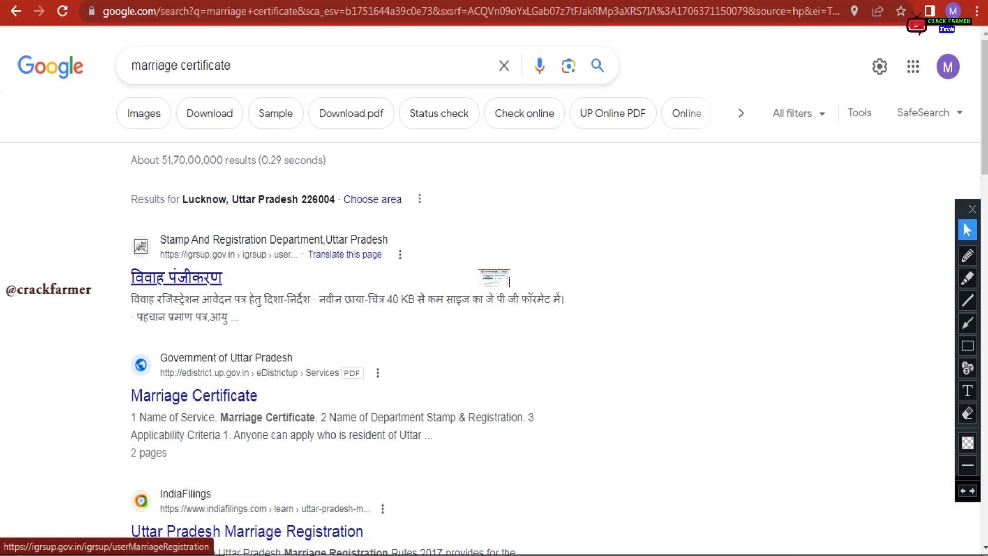
Open the igrsup.gov.in marriage registration page and outline the new-application option in red
{"action": "left_click", "coordinate": [177, 278]}
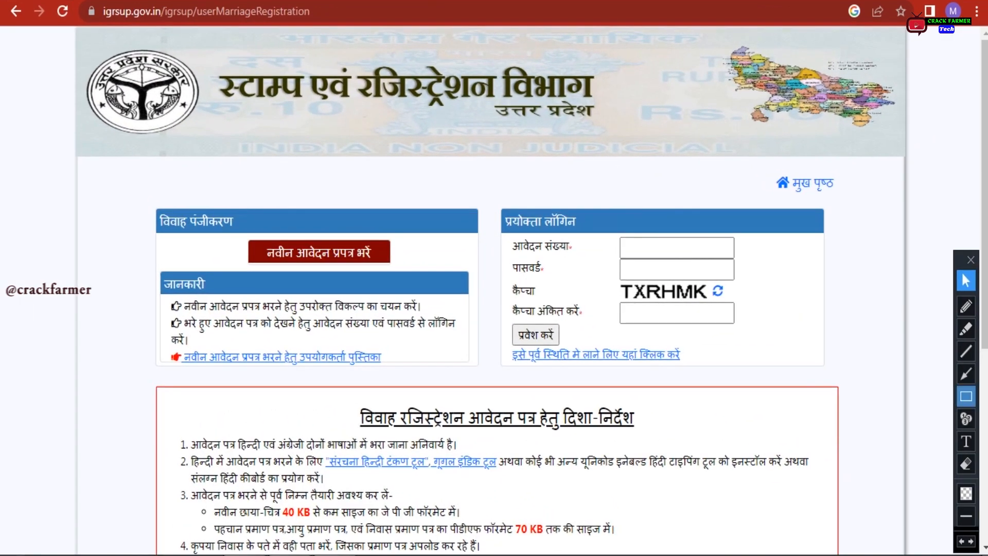
{"action": "left_click", "coordinate": [965, 396]}
{"action": "mouse_move", "coordinate": [143, 203]}
{"action": "left_mouse_down"}
{"action": "mouse_move", "coordinate": [269, 220]}
{"action": "mouse_move", "coordinate": [262, 260]}
{"action": "mouse_move", "coordinate": [395, 264]}
{"action": "left_mouse_up"}
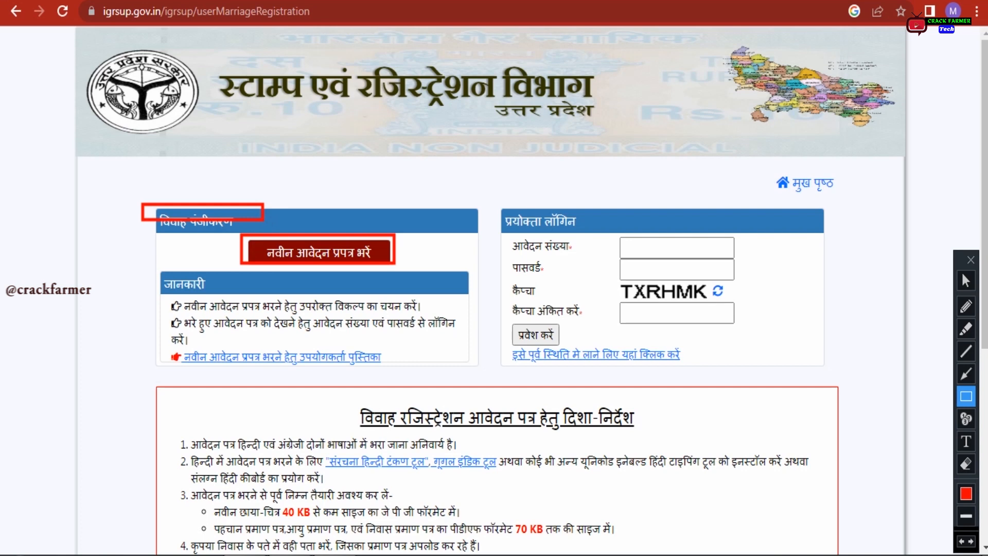
{"action": "key", "text": "ctrl+z"}
{"action": "key", "text": "ctrl+z"}
{"action": "mouse_move", "coordinate": [242, 232]}
{"action": "left_mouse_down"}
{"action": "mouse_move", "coordinate": [263, 259]}
{"action": "mouse_move", "coordinate": [395, 267]}
{"action": "left_mouse_up"}
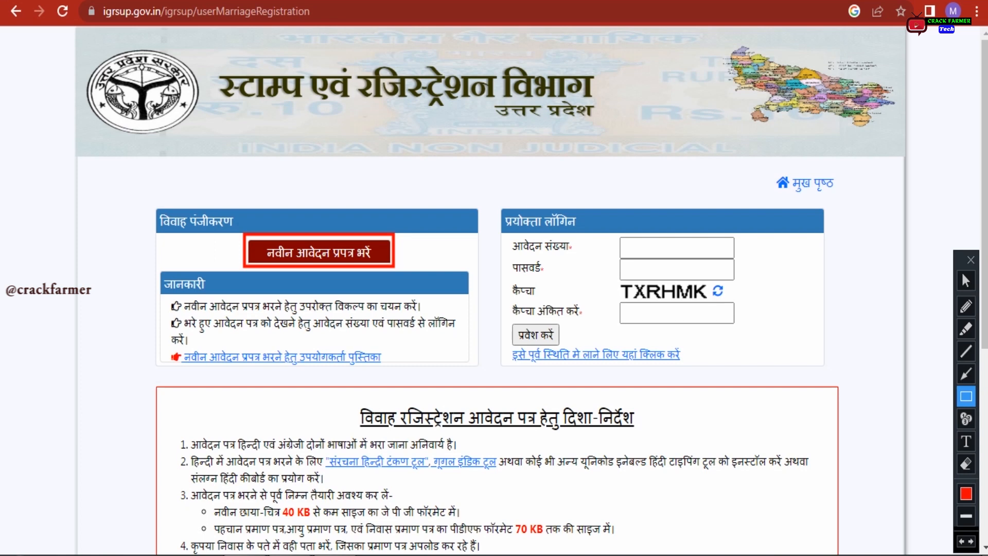
Point arrows at the new application option and the application number field
{"action": "left_click", "coordinate": [966, 374]}
{"action": "left_click_drag", "start_coordinate": [524, 205], "coordinate": [397, 249]}
{"action": "key", "text": "ctrl+z"}
{"action": "key", "text": "ctrl+z"}
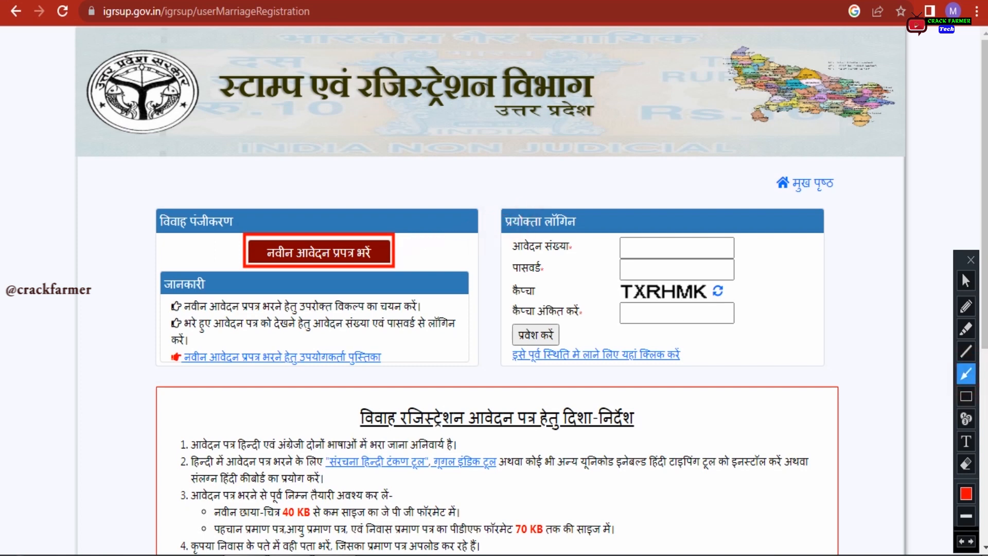
{"action": "mouse_move", "coordinate": [499, 205]}
{"action": "left_mouse_down"}
{"action": "mouse_move", "coordinate": [538, 316]}
{"action": "mouse_move", "coordinate": [535, 262]}
{"action": "mouse_move", "coordinate": [615, 250]}
{"action": "left_mouse_up"}
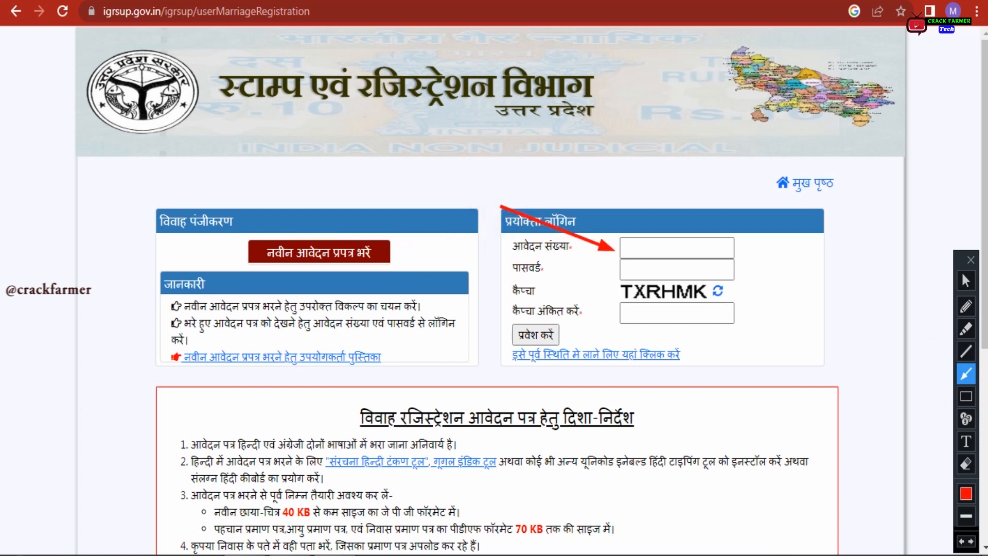
{"action": "key", "text": "ctrl+z"}
Box the user login panel in red and point an arrow at its captcha
{"action": "left_click", "coordinate": [966, 396]}
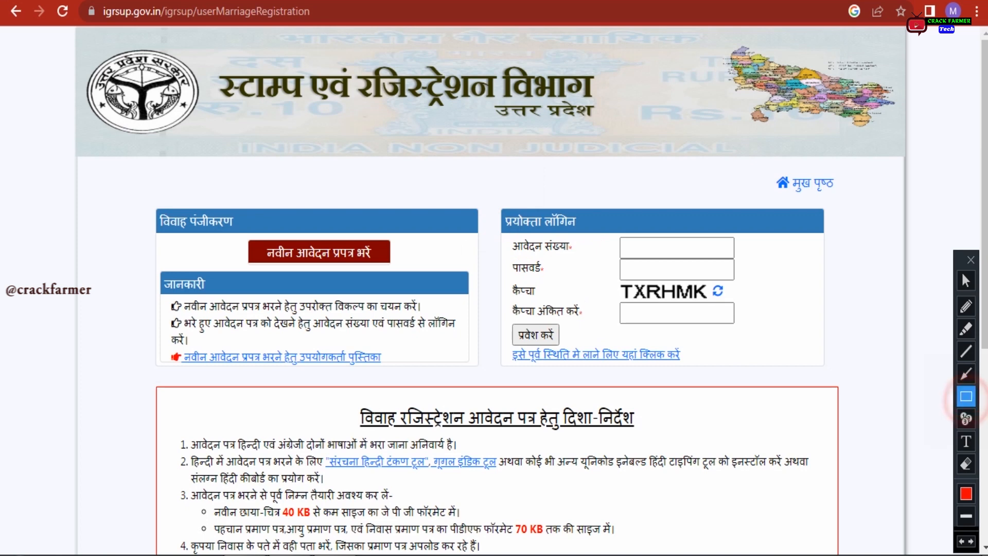
{"action": "mouse_move", "coordinate": [492, 193]}
{"action": "left_mouse_down"}
{"action": "mouse_move", "coordinate": [684, 364]}
{"action": "mouse_move", "coordinate": [842, 378]}
{"action": "left_mouse_up"}
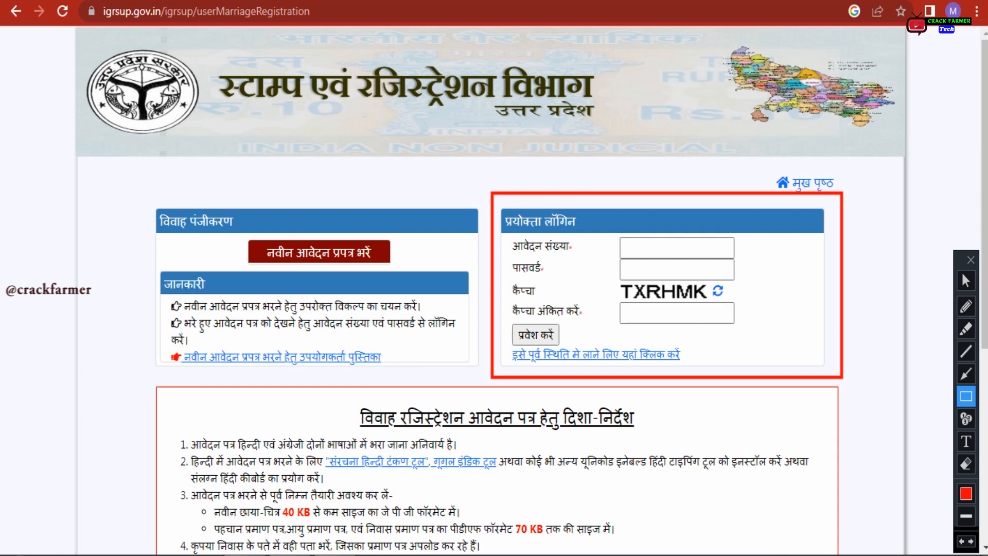
{"action": "left_click", "coordinate": [966, 373]}
{"action": "left_click_drag", "start_coordinate": [894, 226], "coordinate": [761, 282]}
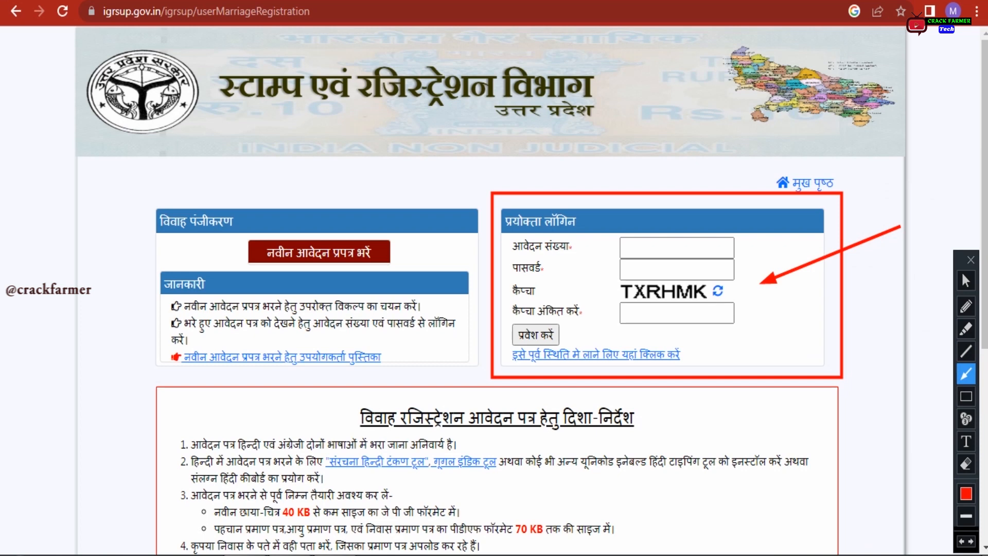
{"action": "key", "text": "ctrl+z"}
{"action": "key", "text": "ctrl+z"}
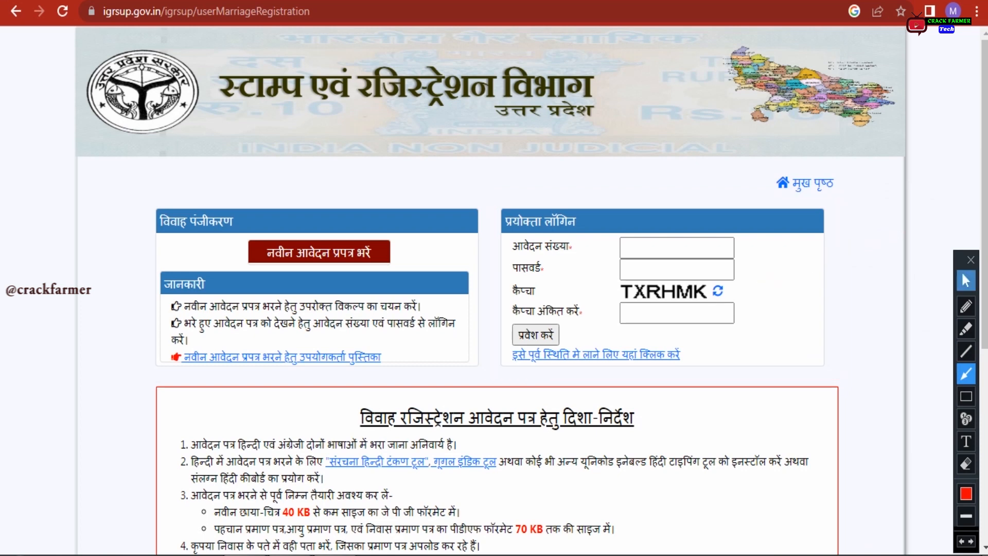
{"action": "left_click", "coordinate": [966, 280]}
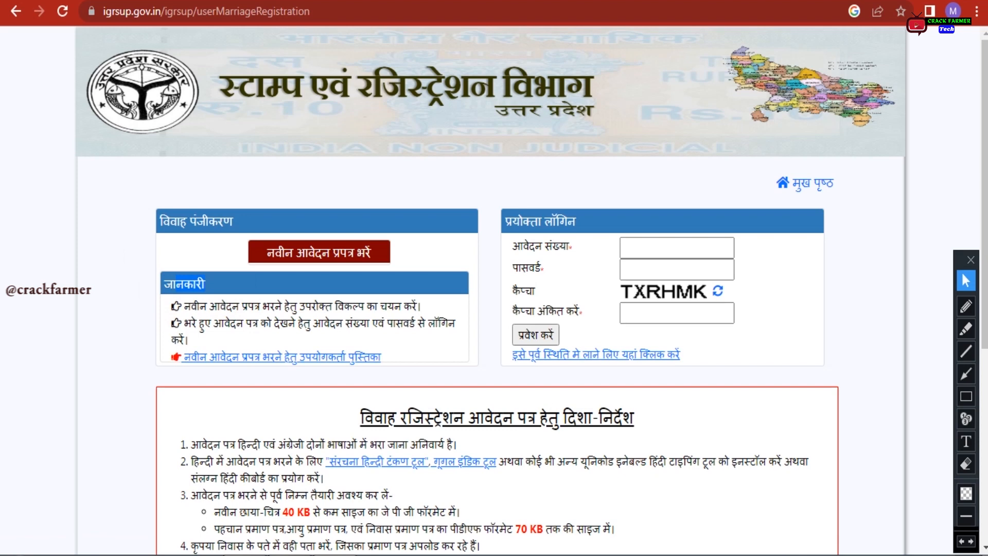
{"action": "scroll", "coordinate": [489, 288], "scroll_direction": "down", "scroll_amount": 2}
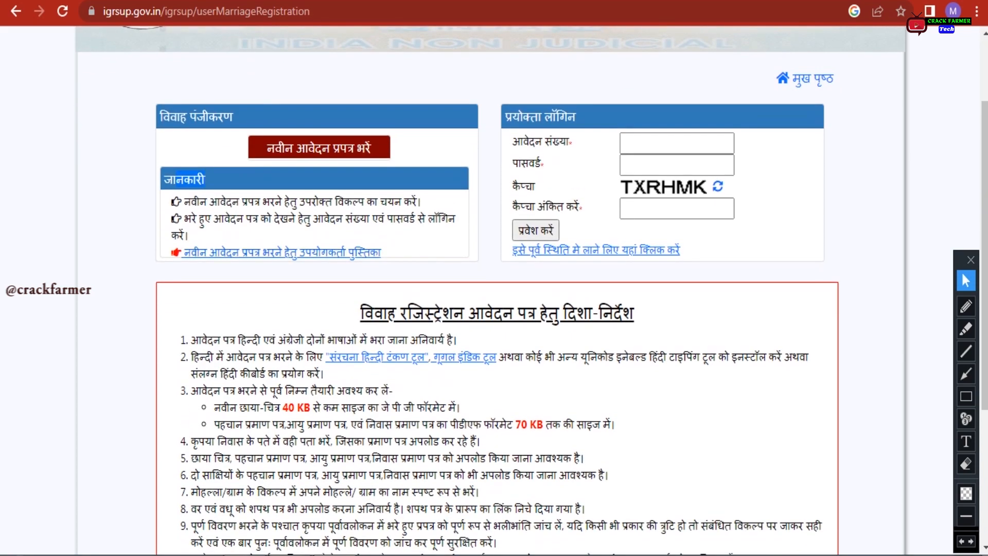
{"action": "left_click", "coordinate": [334, 252]}
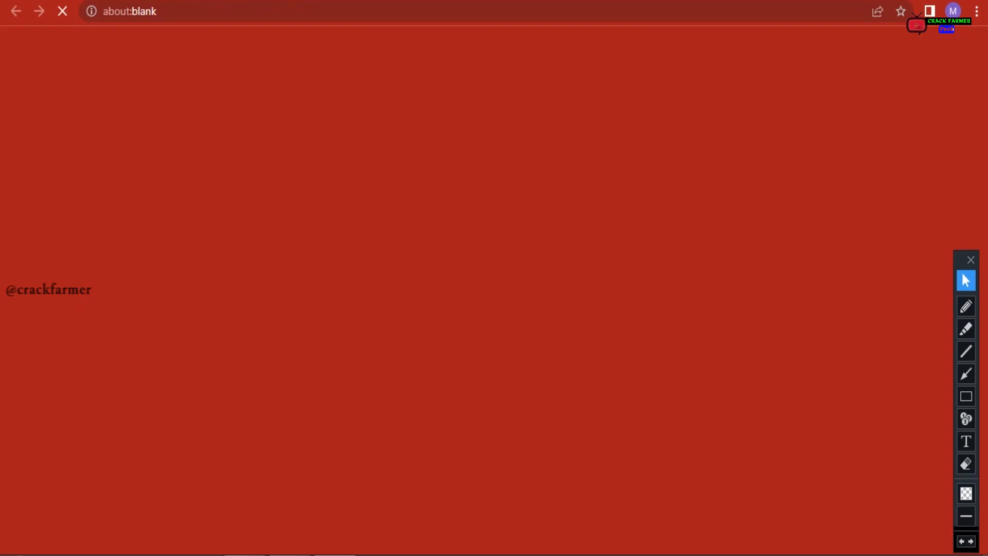
{"action": "key", "text": "shift+Left"}
{"action": "key", "text": "shift+Left"}
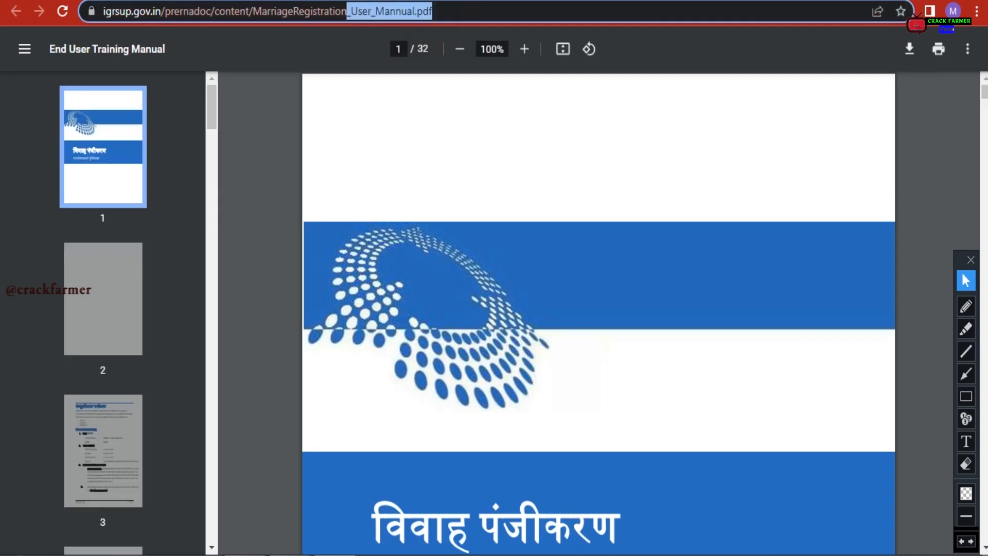
{"action": "key", "text": "shift+Left"}
{"action": "key", "text": "shift+Left"}
{"action": "key", "text": "shift+Left"}
{"action": "key", "text": "shift+Left"}
{"action": "key", "text": "shift+Left"}
{"action": "key", "text": "shift+Left"}
{"action": "key", "text": "shift+Left"}
{"action": "key", "text": "shift+Left"}
{"action": "key", "text": "shift+Left"}
{"action": "key", "text": "shift+Left"}
{"action": "key", "text": "shift+Left"}
{"action": "key", "text": "shift+Left"}
{"action": "key", "text": "shift+Left"}
{"action": "key", "text": "shift+Left"}
{"action": "key", "text": "shift+Left"}
{"action": "key", "text": "shift+Left"}
{"action": "key", "text": "shift+Left"}
{"action": "key", "text": "shift+Left"}
{"action": "key", "text": "shift+Left"}
{"action": "key", "text": "shift+Left"}
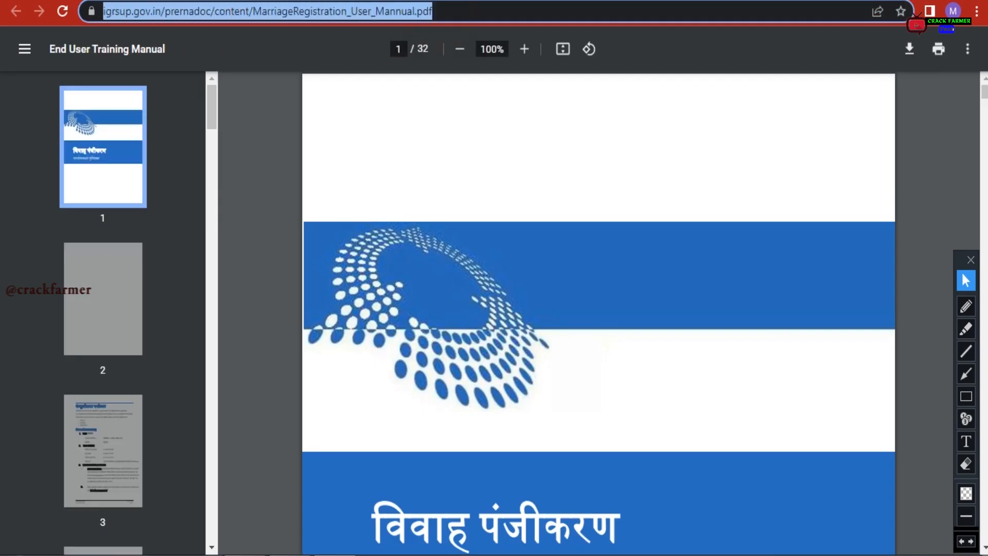
{"action": "left_click_drag", "start_coordinate": [103, 11], "coordinate": [436, 11]}
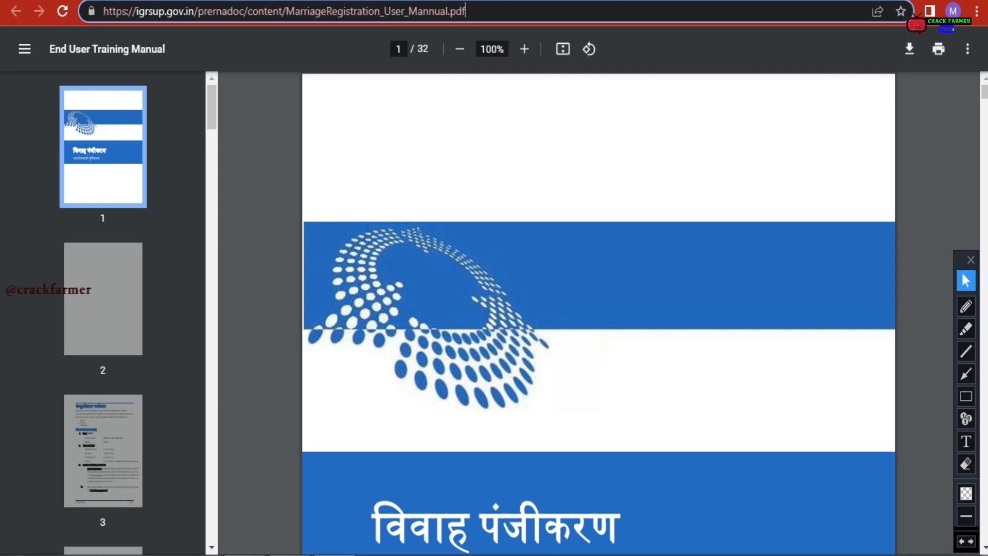
{"action": "key", "text": "alt+Left"}
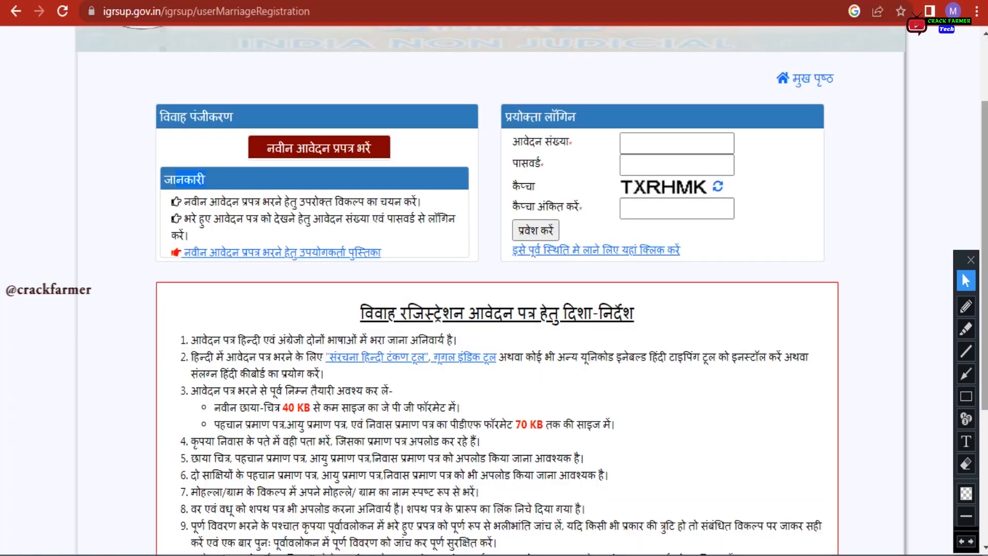
{"action": "scroll", "coordinate": [494, 289], "scroll_direction": "down", "scroll_amount": 2}
{"action": "scroll", "coordinate": [494, 288], "scroll_direction": "down", "scroll_amount": 3}
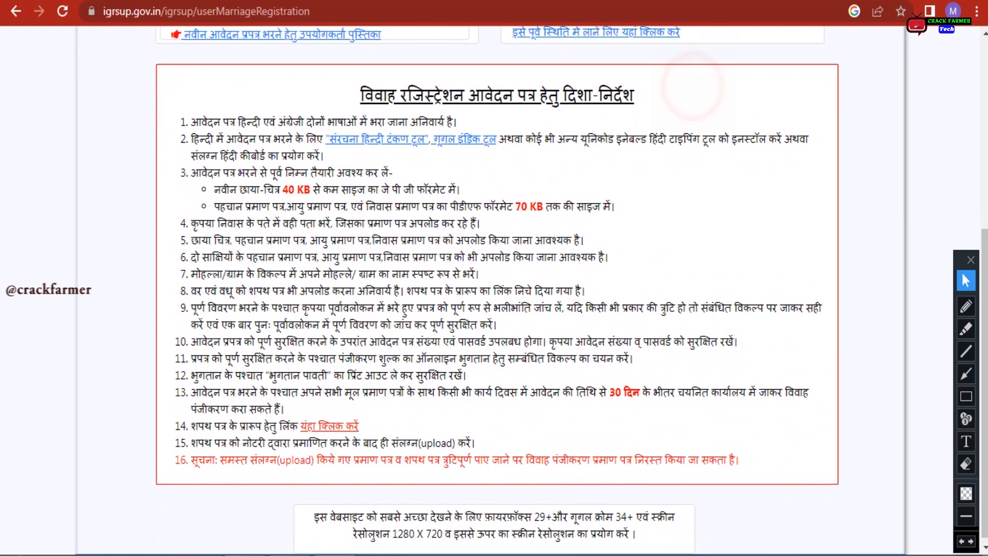
{"action": "left_click_drag", "start_coordinate": [192, 122], "coordinate": [447, 122]}
{"action": "left_click", "coordinate": [480, 120]}
{"action": "left_click_drag", "start_coordinate": [192, 173], "coordinate": [260, 189]}
{"action": "left_click", "coordinate": [446, 165]}
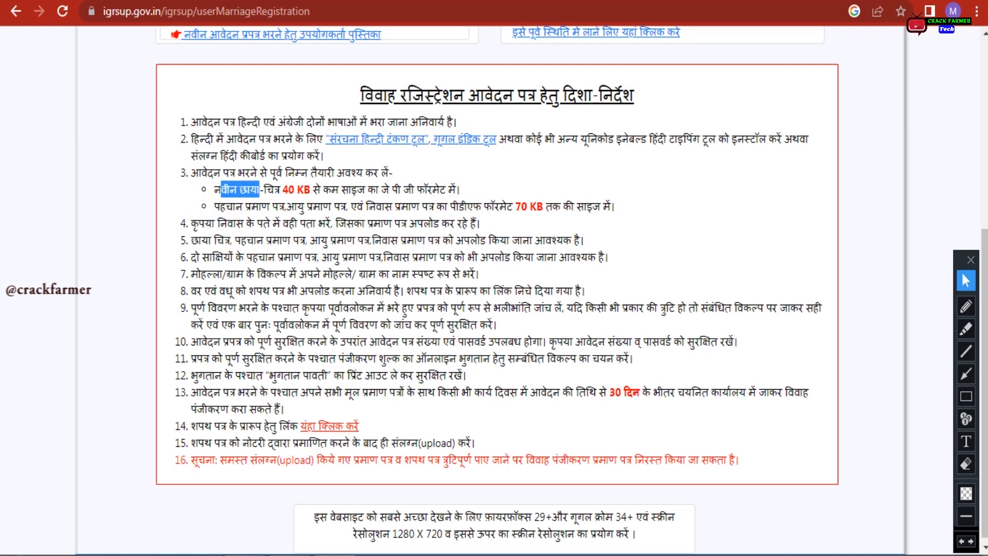
{"action": "left_click_drag", "start_coordinate": [283, 189], "coordinate": [446, 190]}
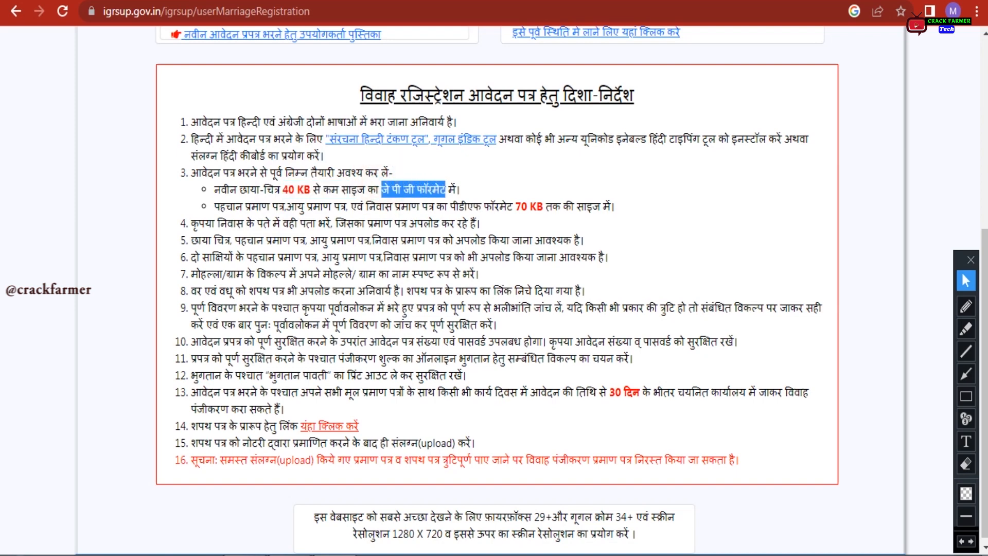
{"action": "left_click", "coordinate": [453, 185]}
{"action": "left_click_drag", "start_coordinate": [214, 206], "coordinate": [515, 206]}
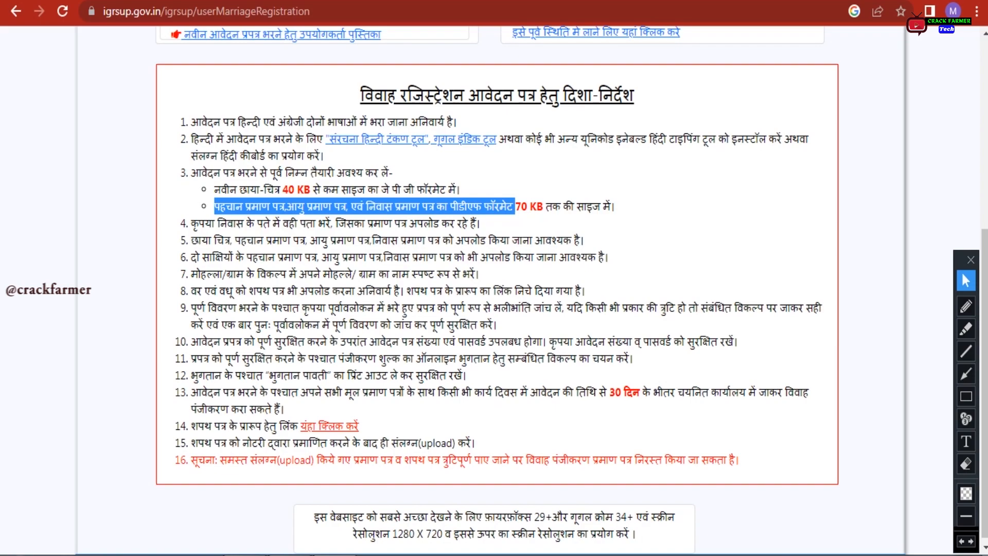
{"action": "left_click", "coordinate": [661, 209]}
{"action": "left_click_drag", "start_coordinate": [190, 217], "coordinate": [481, 217]}
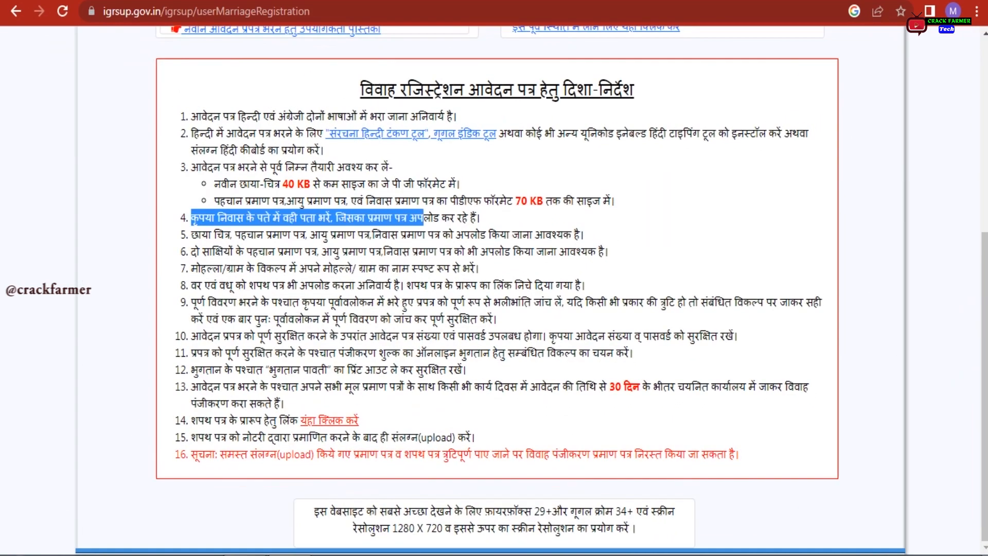
{"action": "left_click", "coordinate": [512, 212]}
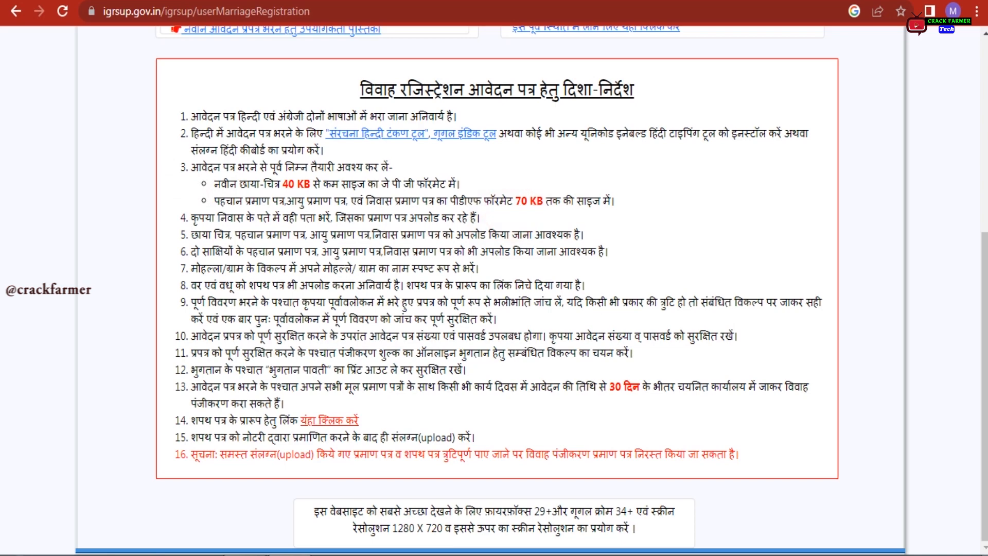
{"action": "left_click_drag", "start_coordinate": [456, 234], "coordinate": [585, 234]}
{"action": "left_click", "coordinate": [603, 231]}
{"action": "left_click_drag", "start_coordinate": [191, 251], "coordinate": [632, 253]}
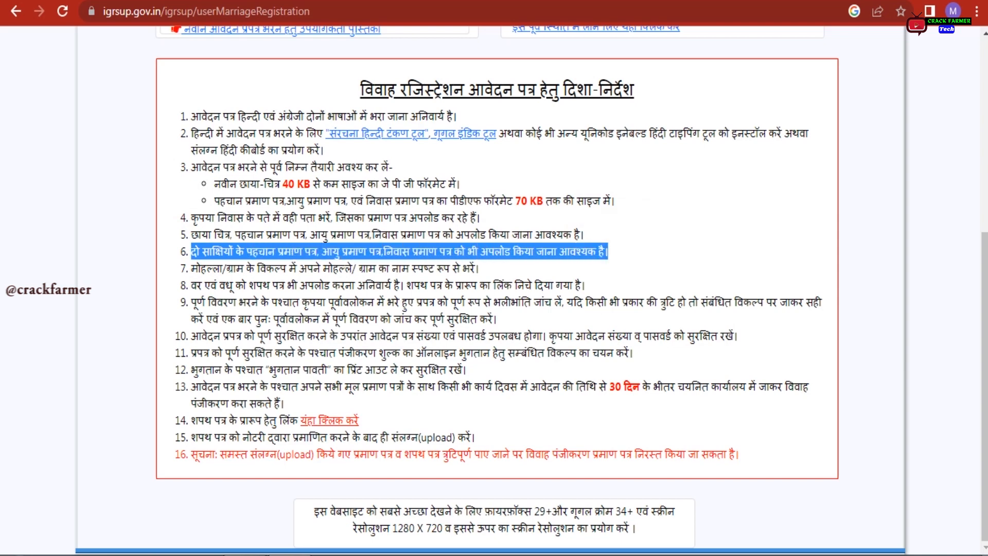
{"action": "left_click_drag", "start_coordinate": [319, 266], "coordinate": [507, 269]}
{"action": "left_click", "coordinate": [510, 269]}
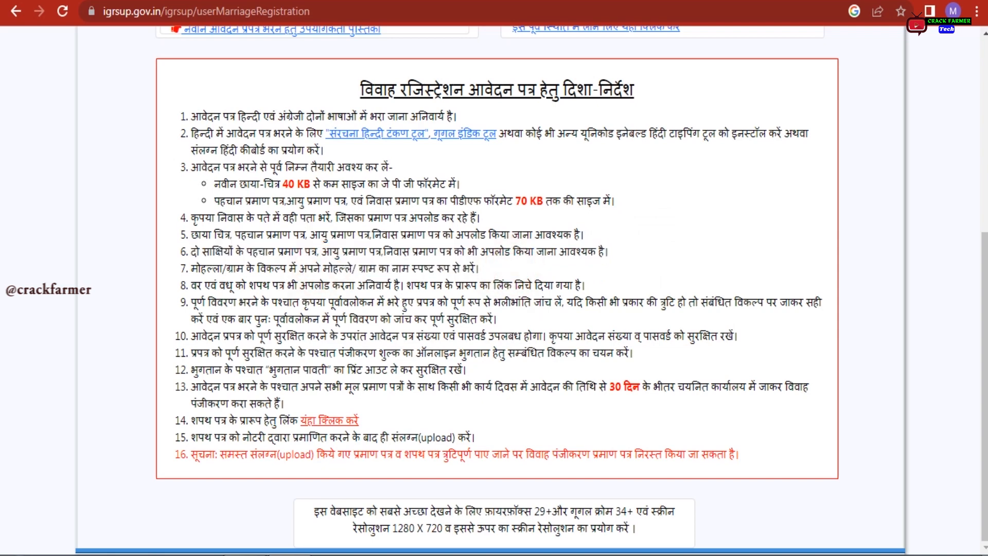
{"action": "left_click_drag", "start_coordinate": [191, 284], "coordinate": [582, 285]}
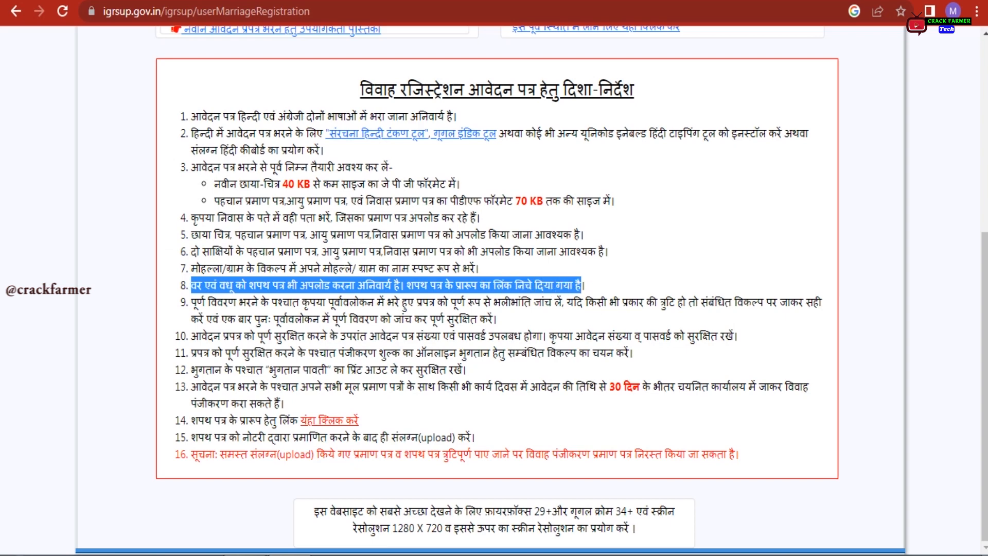
{"action": "left_click", "coordinate": [630, 278]}
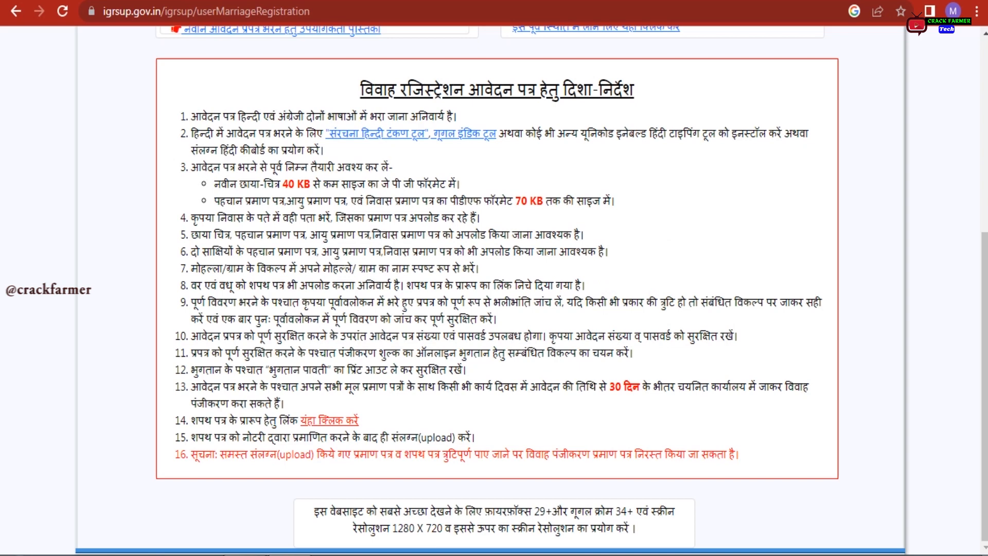
{"action": "left_click_drag", "start_coordinate": [188, 304], "coordinate": [491, 303]}
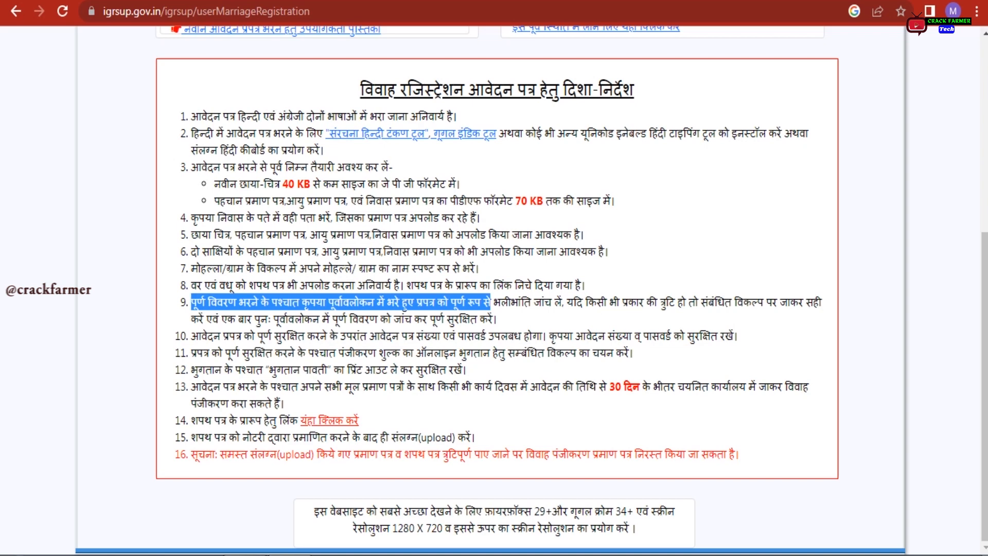
{"action": "left_click_drag", "start_coordinate": [192, 352], "coordinate": [633, 353]}
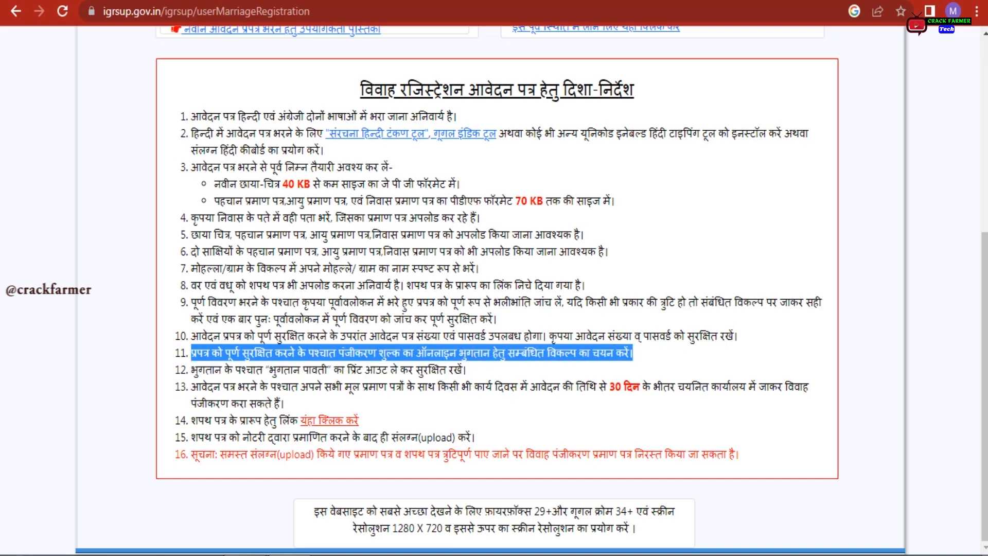
{"action": "left_click", "coordinate": [657, 358]}
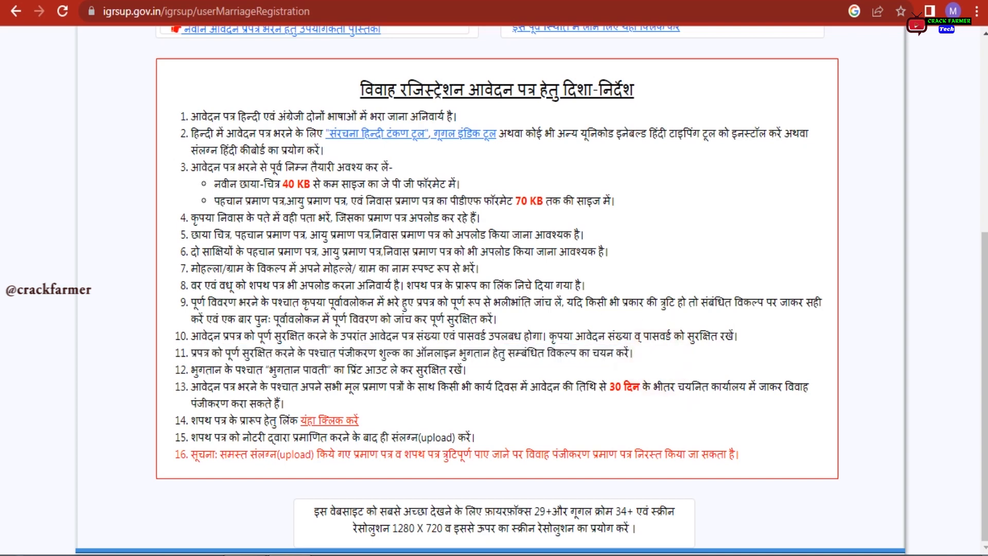
{"action": "left_click_drag", "start_coordinate": [191, 335], "coordinate": [687, 335]}
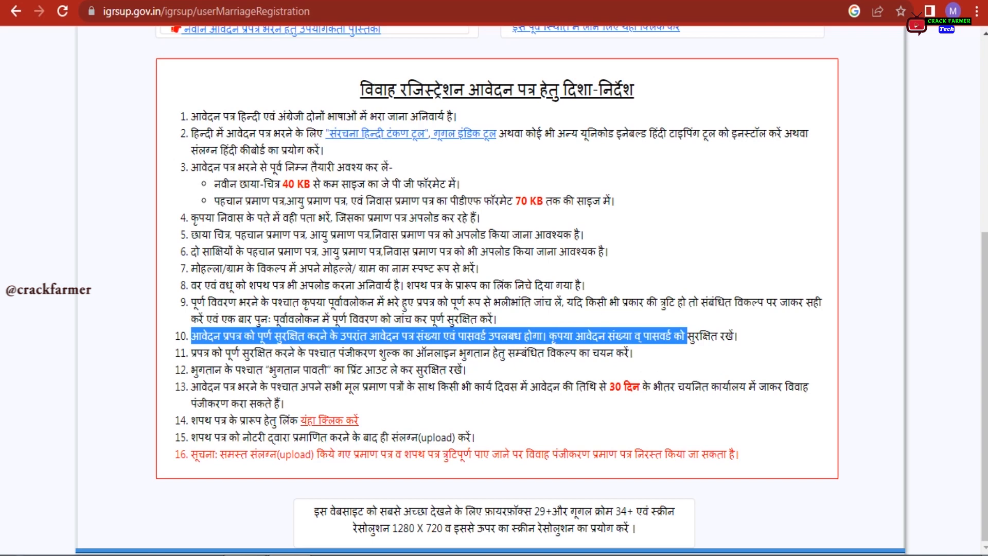
{"action": "left_click", "coordinate": [531, 409]}
{"action": "left_click_drag", "start_coordinate": [197, 370], "coordinate": [466, 370]}
{"action": "left_click", "coordinate": [511, 365]}
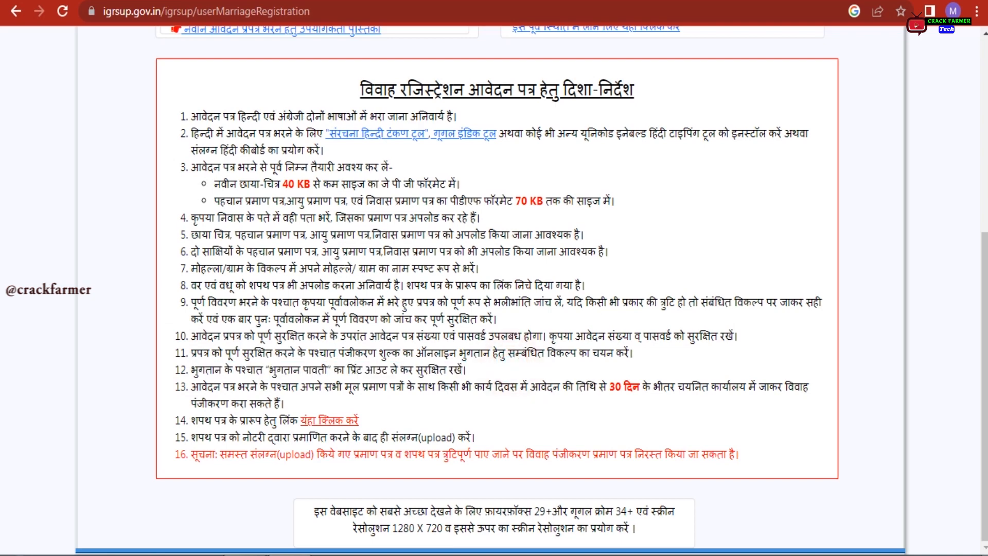
{"action": "triple_click", "coordinate": [482, 406]}
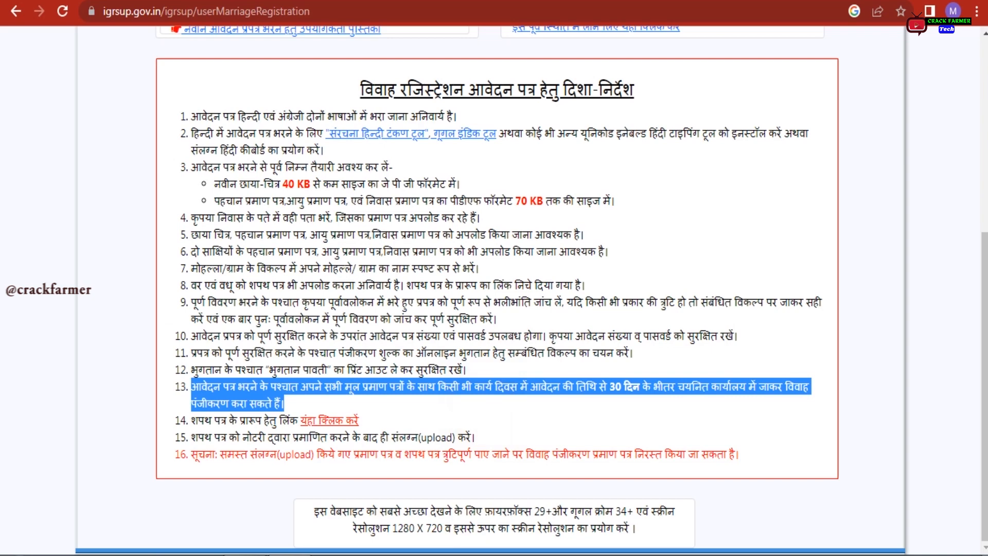
{"action": "left_click", "coordinate": [517, 371]}
{"action": "left_click_drag", "start_coordinate": [201, 386], "coordinate": [677, 386]}
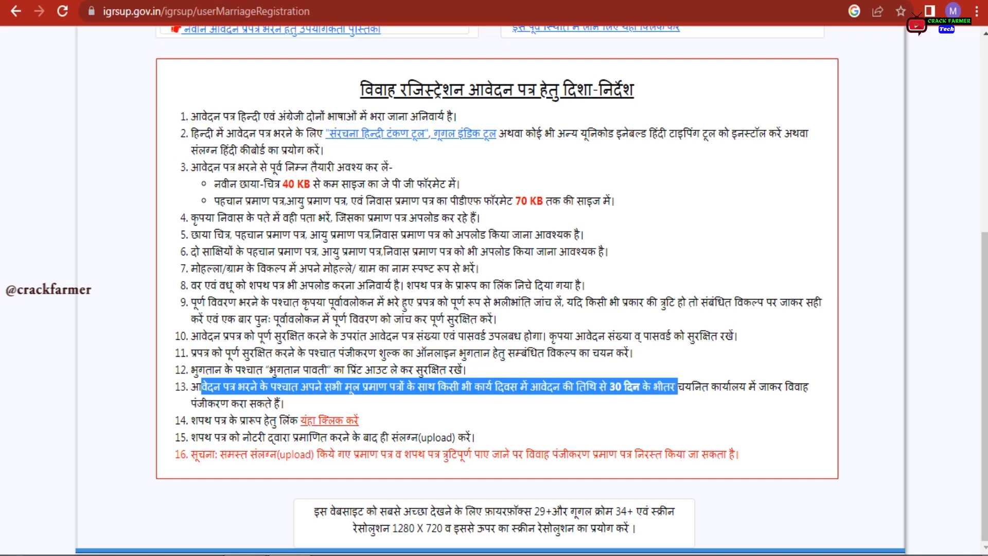
{"action": "left_click_drag", "start_coordinate": [677, 387], "coordinate": [802, 387]}
{"action": "left_click_drag", "start_coordinate": [200, 402], "coordinate": [281, 403]}
{"action": "left_click", "coordinate": [416, 409]}
{"action": "left_click_drag", "start_coordinate": [191, 420], "coordinate": [290, 419]}
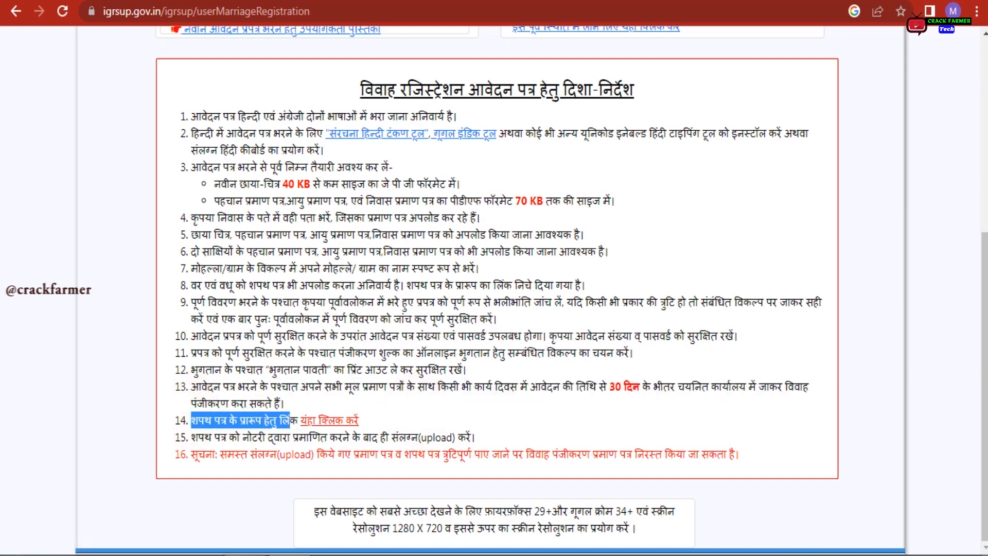
Open the affidavit format PDF and save it to E:\Crack Farmer\Married Certificate
{"action": "left_click", "coordinate": [329, 421]}
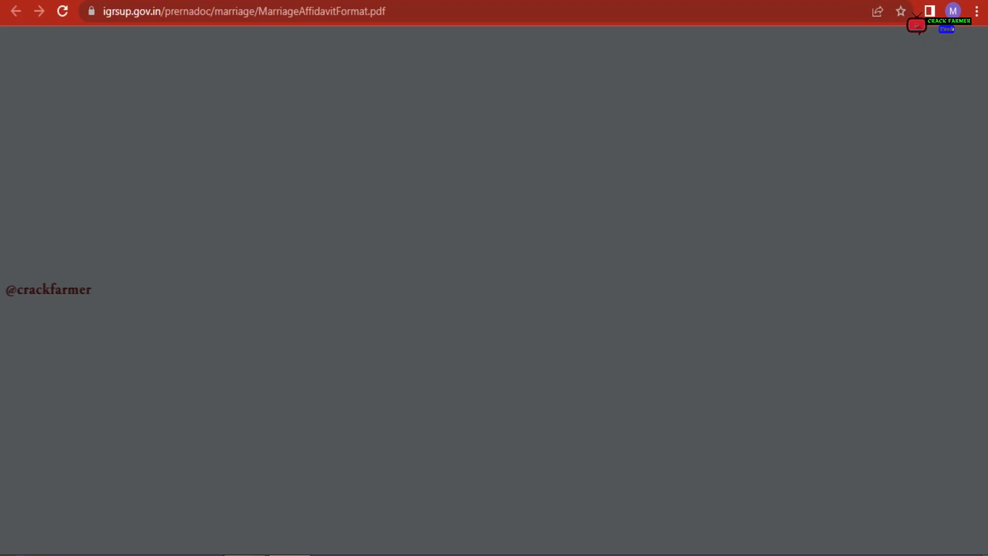
{"action": "scroll", "coordinate": [598, 314], "scroll_direction": "down", "scroll_amount": 7}
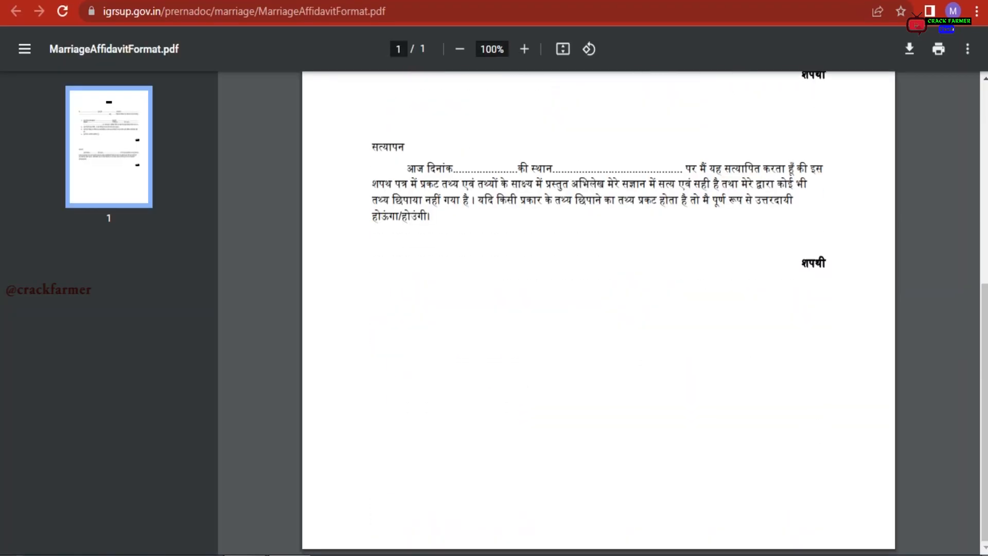
{"action": "scroll", "coordinate": [598, 313], "scroll_direction": "up", "scroll_amount": 7}
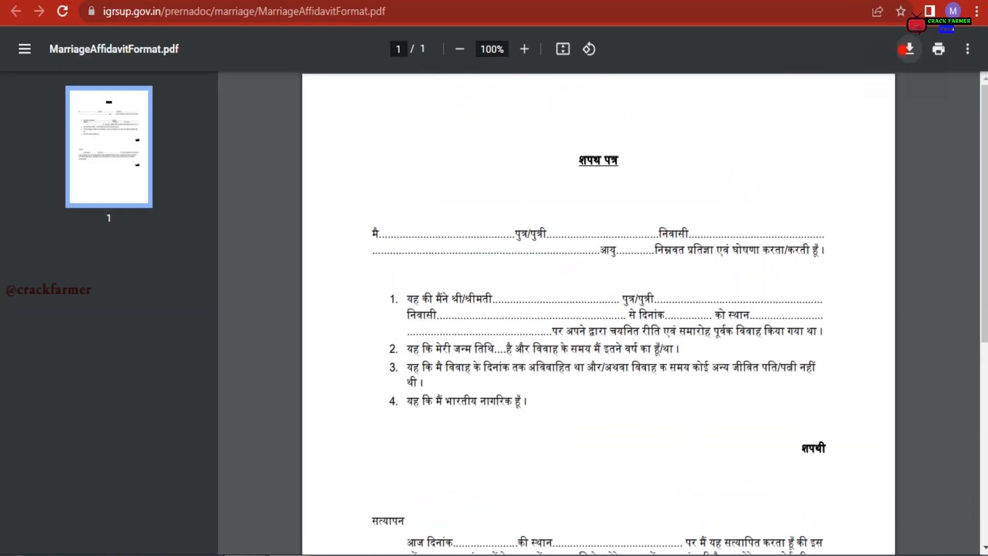
{"action": "left_click", "coordinate": [909, 49]}
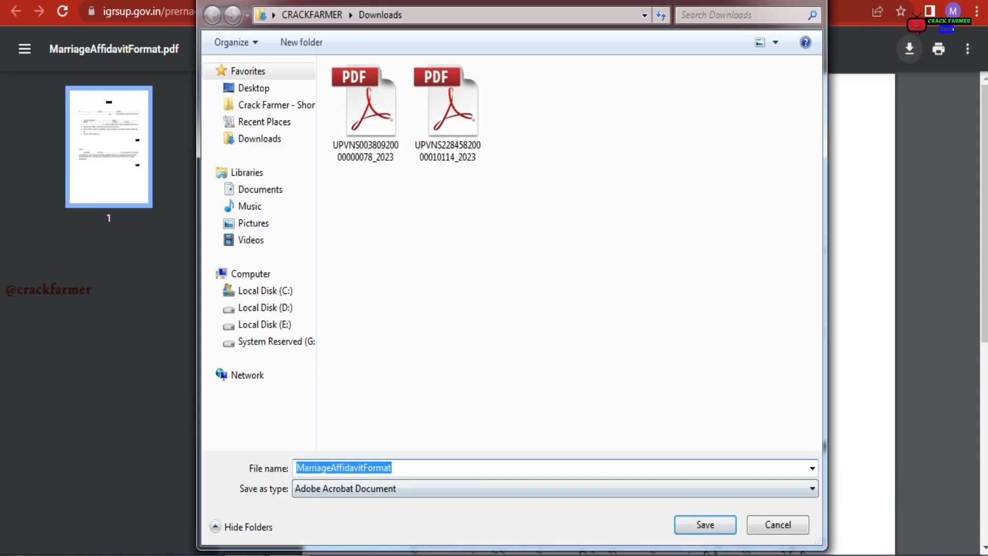
{"action": "left_click", "coordinate": [277, 104]}
{"action": "left_click_drag", "start_coordinate": [816, 149], "coordinate": [814, 214]}
{"action": "double_click", "coordinate": [441, 154]}
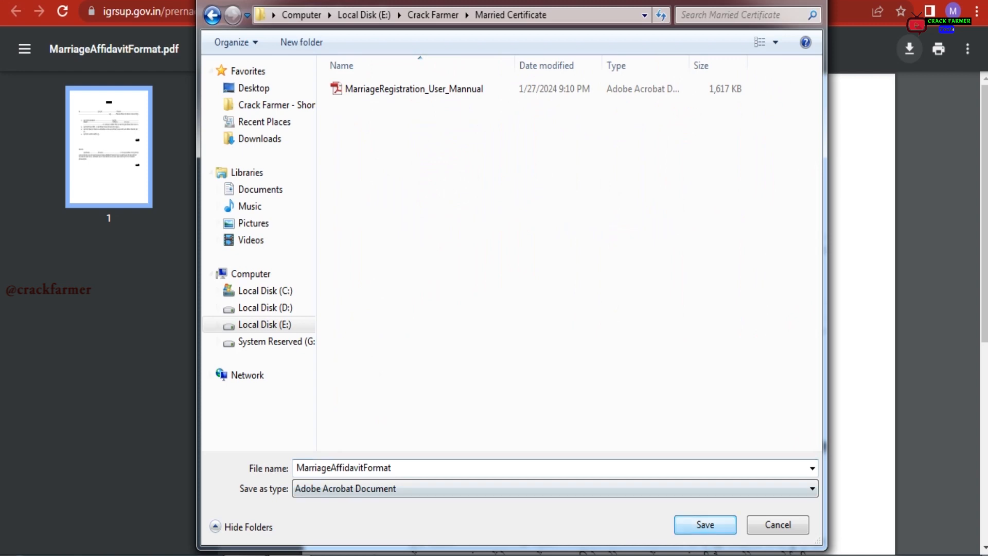
{"action": "left_click", "coordinate": [705, 525]}
Return to the guidelines, highlight guideline 15, and dismiss the finished download notice
{"action": "key", "text": "ctrl+w"}
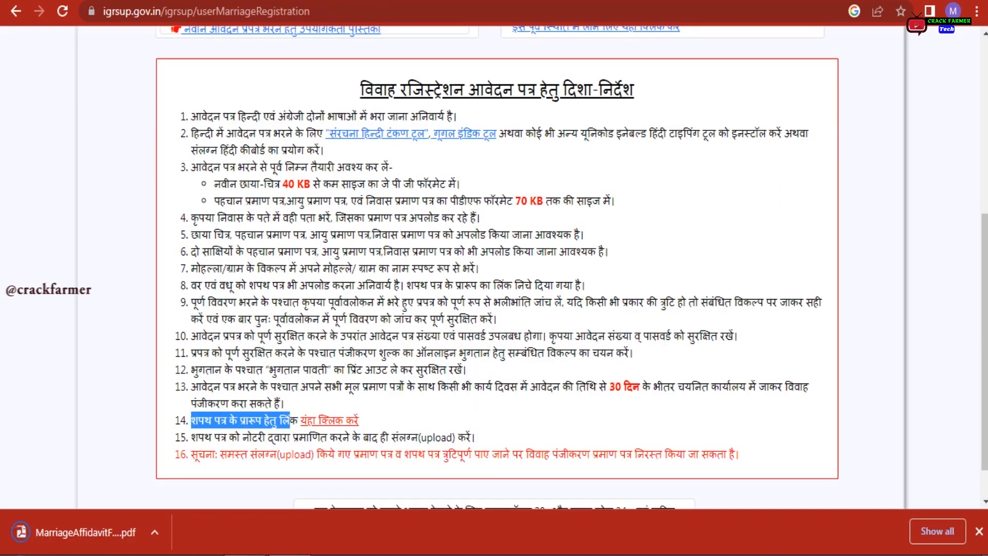
{"action": "left_click_drag", "start_coordinate": [191, 437], "coordinate": [505, 435]}
{"action": "left_click", "coordinate": [504, 435]}
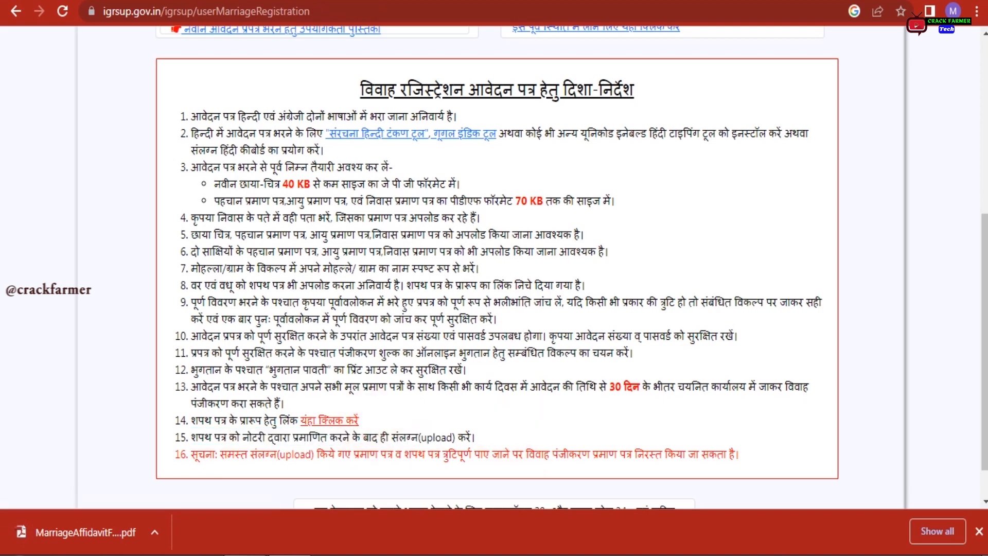
{"action": "left_click", "coordinate": [978, 531]}
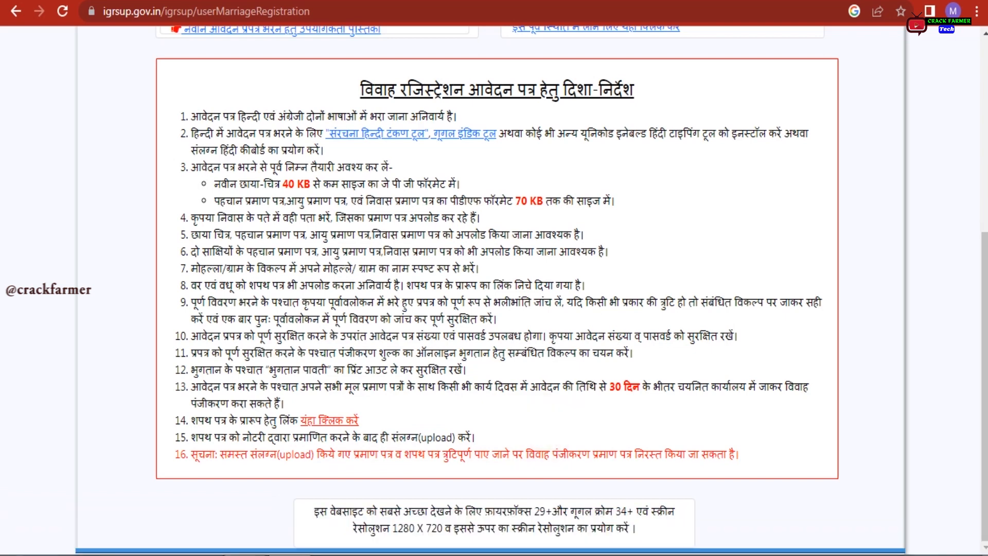
Highlight the warning in guideline 16 and guideline 15 about uploading the notarised affidavit
{"action": "left_click_drag", "start_coordinate": [191, 454], "coordinate": [740, 454]}
{"action": "left_click", "coordinate": [772, 448]}
{"action": "left_click", "coordinate": [542, 426]}
{"action": "left_click", "coordinate": [518, 433]}
{"action": "left_click", "coordinate": [483, 440]}
{"action": "left_click_drag", "start_coordinate": [478, 438], "coordinate": [191, 437]}
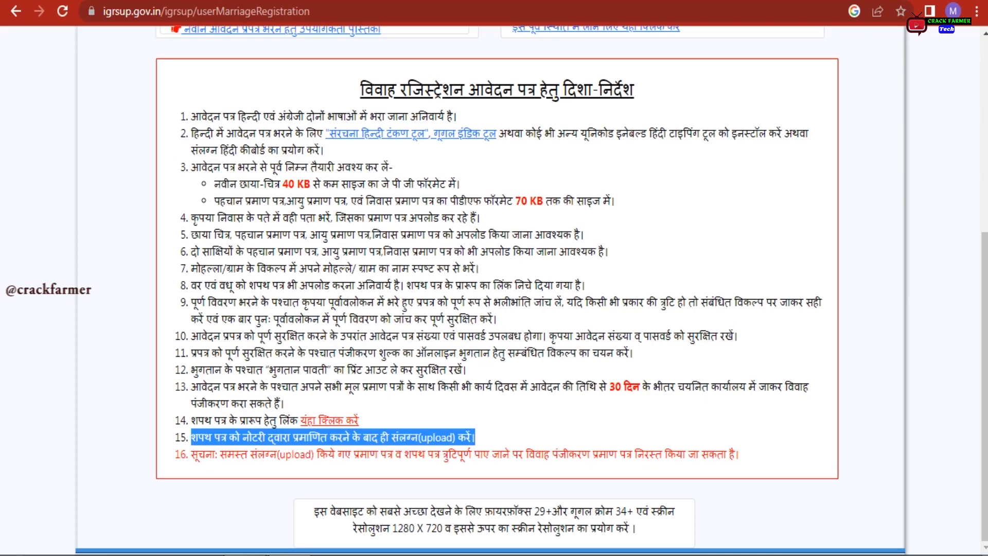
Back at the top of the page, open the नवीन आवेदन प्रपत्र भरें new application form
{"action": "scroll", "coordinate": [494, 289], "scroll_direction": "up", "scroll_amount": 6}
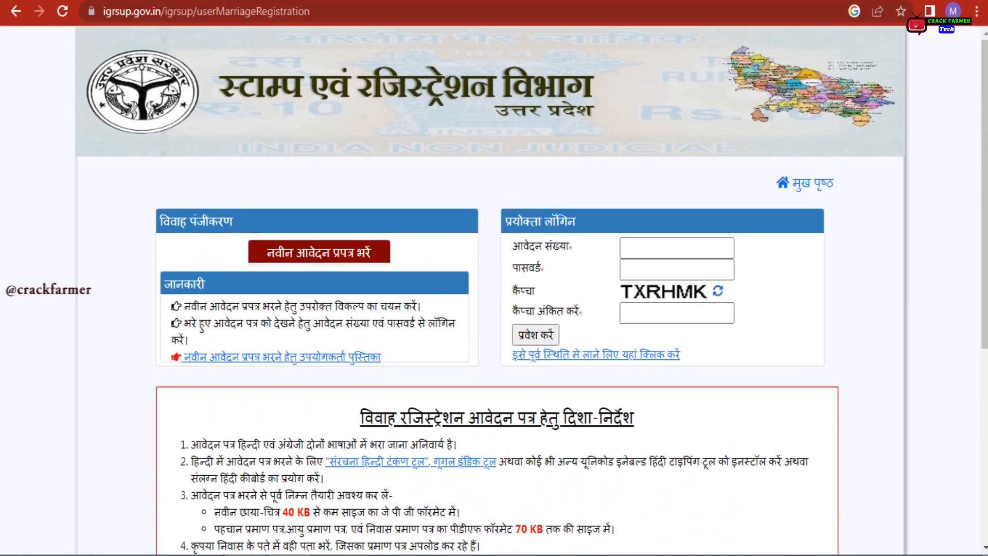
{"action": "left_click_drag", "start_coordinate": [242, 247], "coordinate": [375, 252]}
{"action": "left_click", "coordinate": [411, 251]}
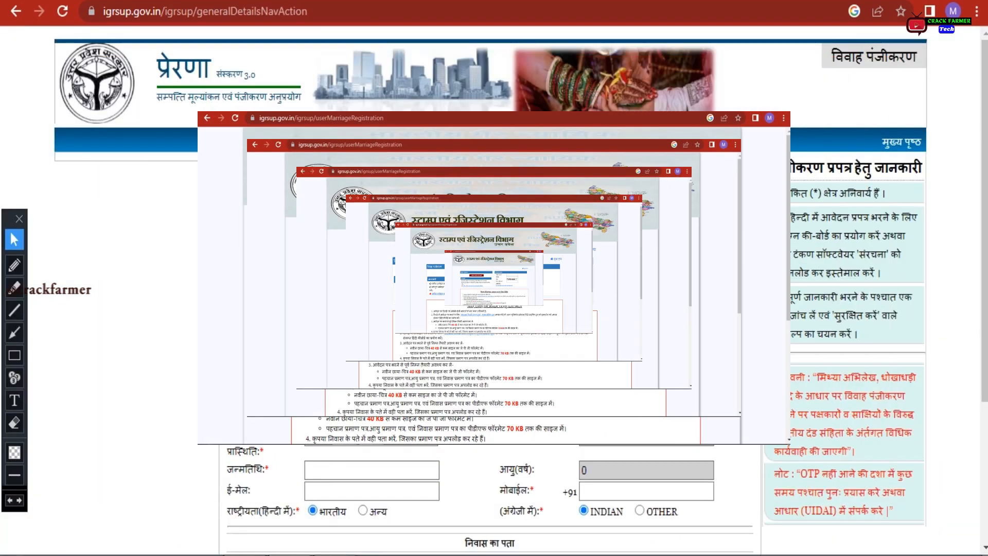
{"action": "left_click", "coordinate": [608, 186]}
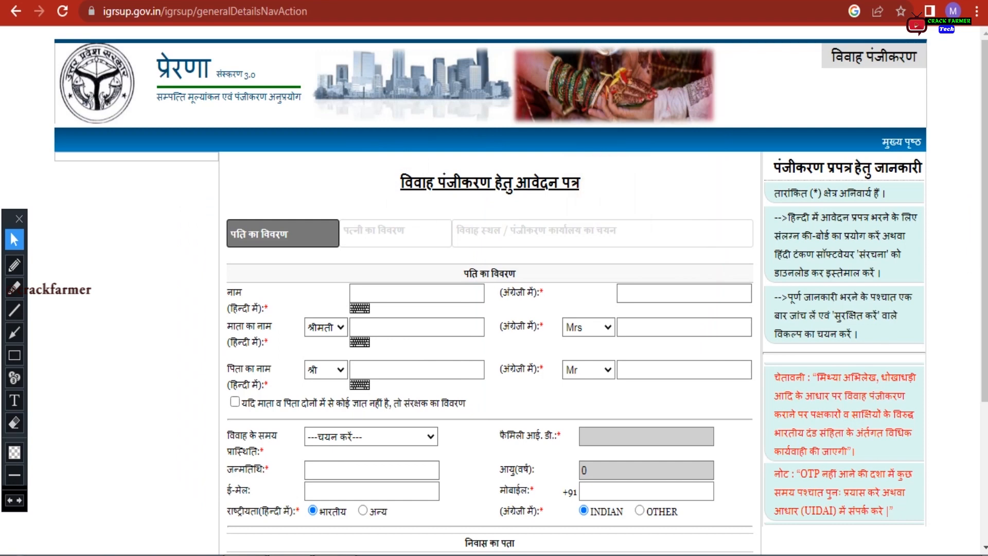
{"action": "left_click", "coordinate": [14, 378]}
{"action": "left_click", "coordinate": [251, 210]}
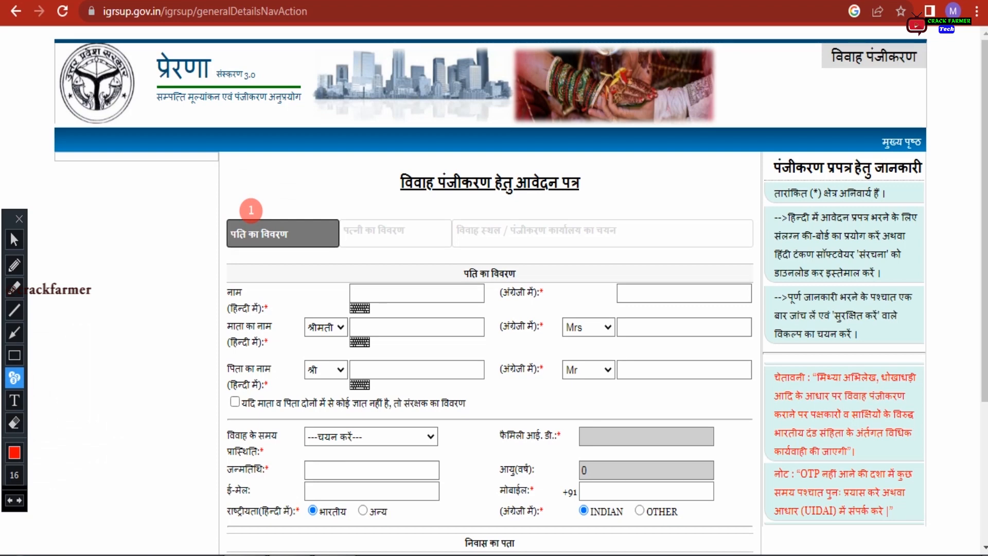
{"action": "left_click", "coordinate": [379, 203]}
{"action": "left_click", "coordinate": [541, 205]}
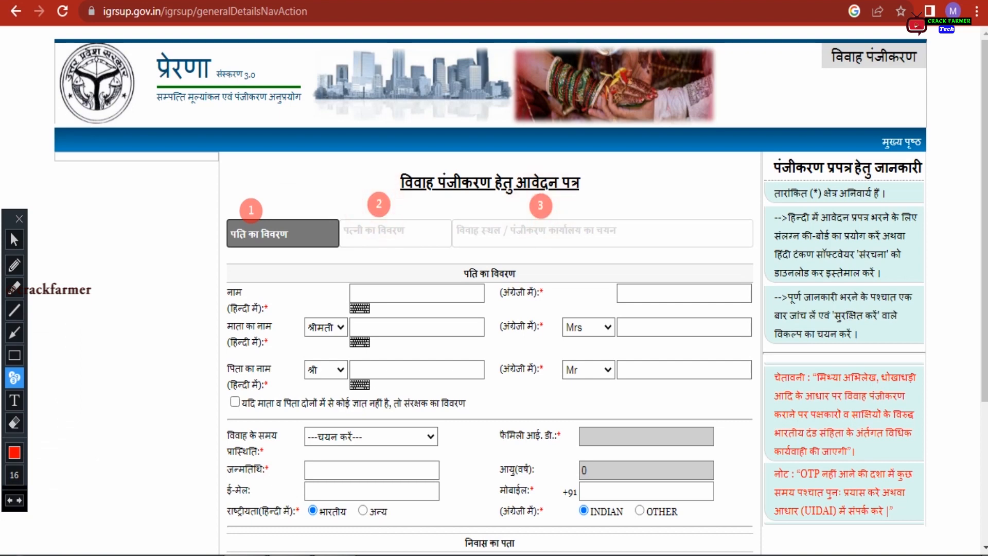
{"action": "key", "text": "ctrl+z"}
{"action": "key", "text": "ctrl+z"}
{"action": "key", "text": "ctrl+z"}
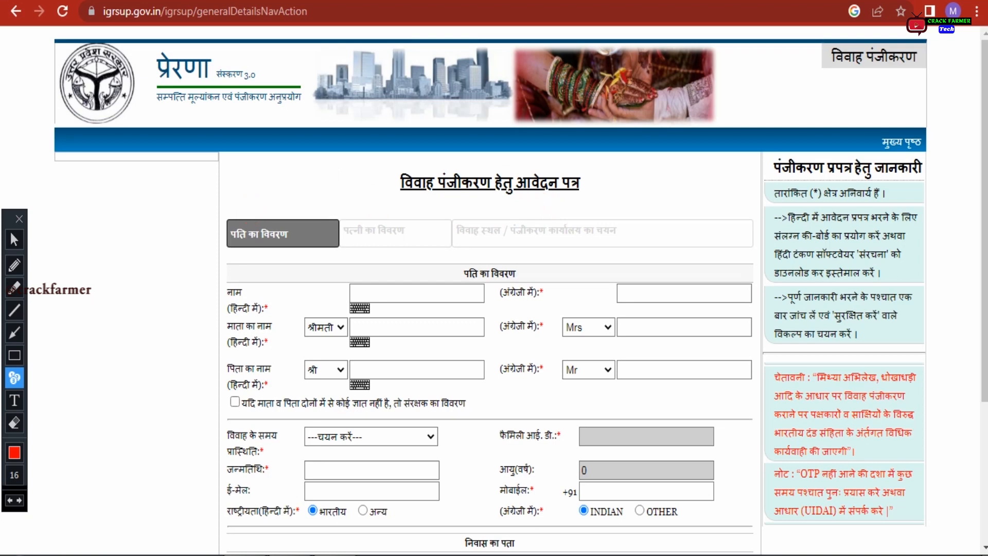
{"action": "left_click", "coordinate": [14, 239]}
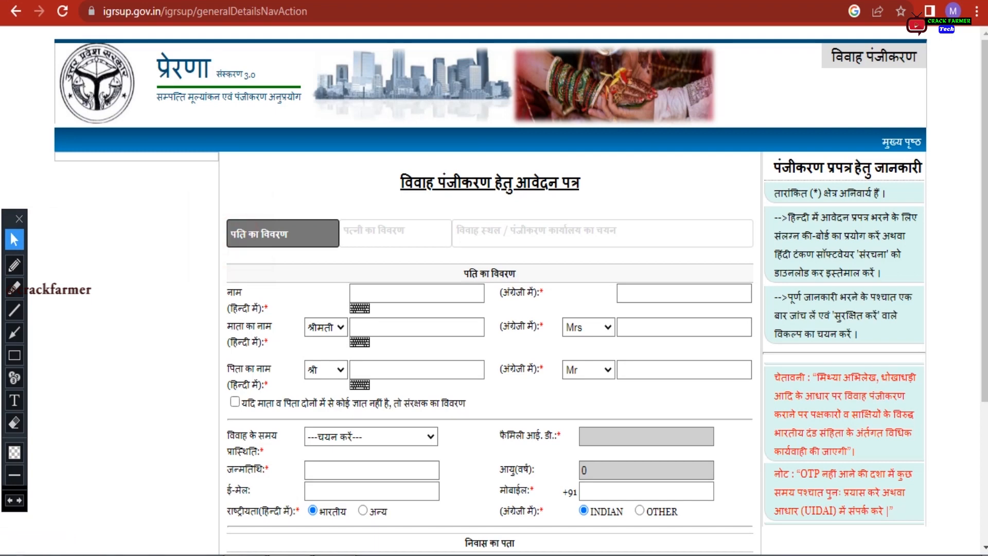
{"action": "scroll", "coordinate": [489, 288], "scroll_direction": "down", "scroll_amount": 3}
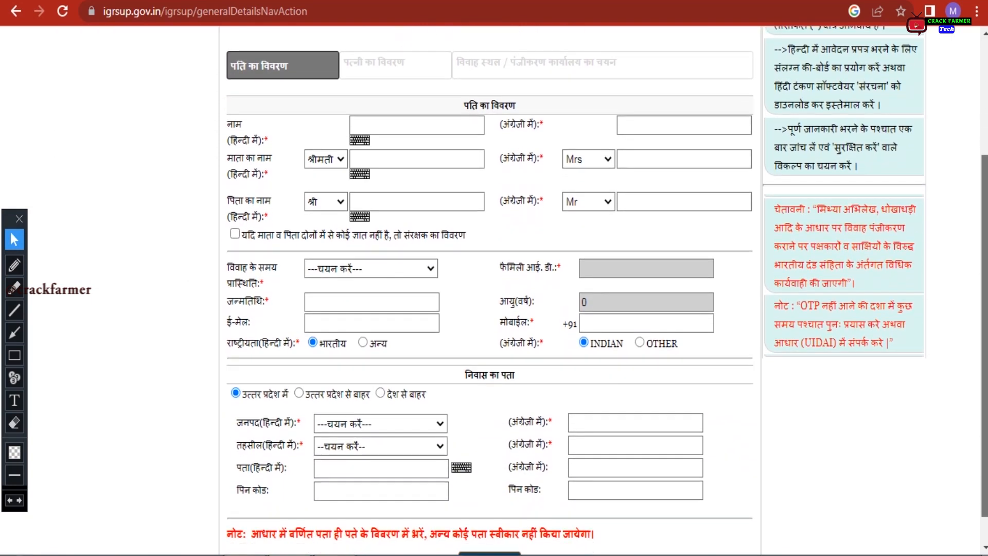
{"action": "left_click", "coordinate": [462, 103]}
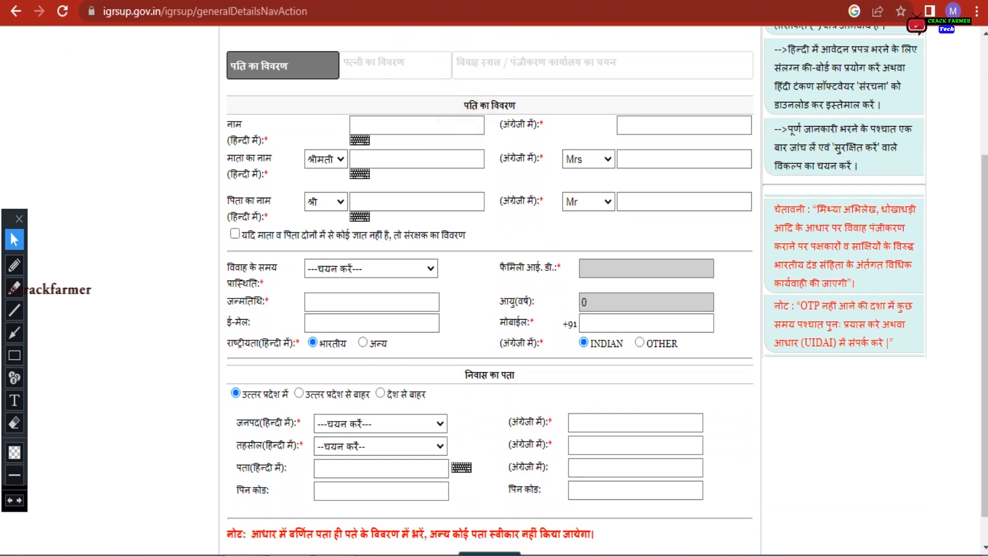
{"action": "left_click", "coordinate": [409, 126]}
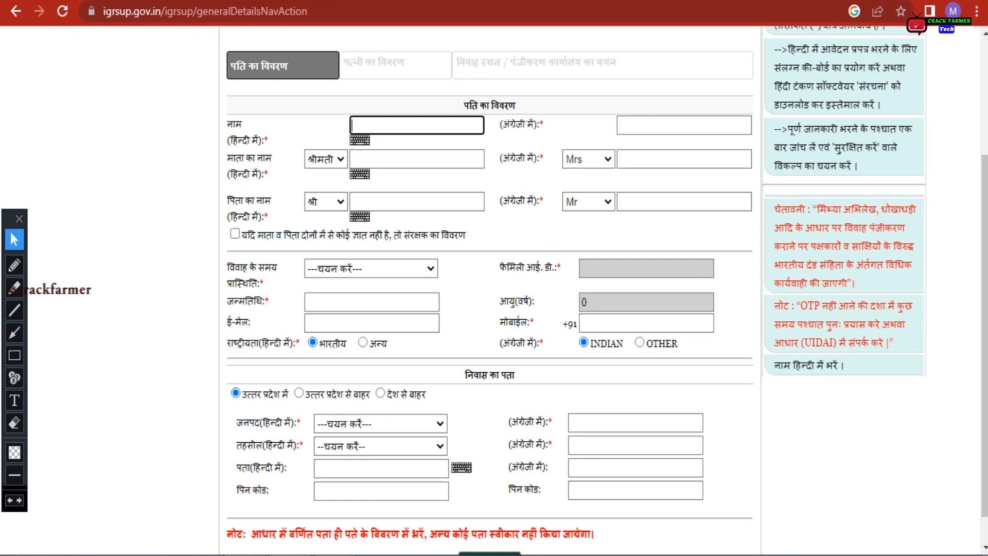
{"action": "left_click", "coordinate": [416, 126]}
{"action": "left_click", "coordinate": [416, 123]}
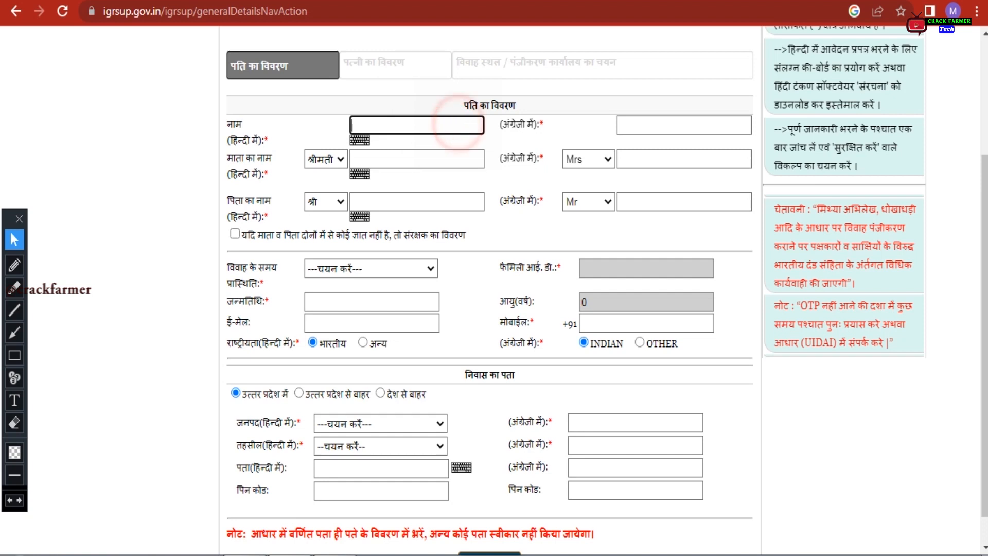
{"action": "left_click", "coordinate": [651, 125]}
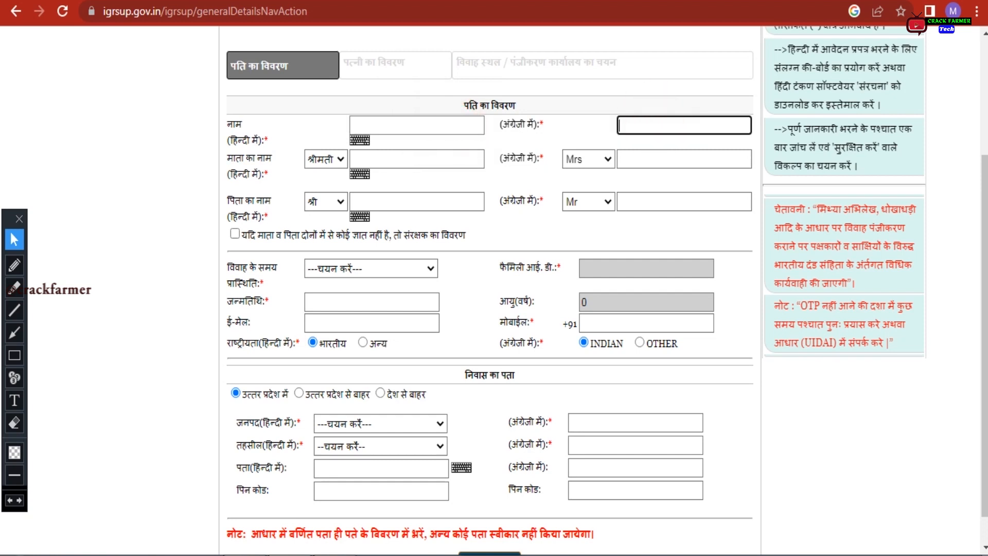
{"action": "left_click", "coordinate": [275, 158]}
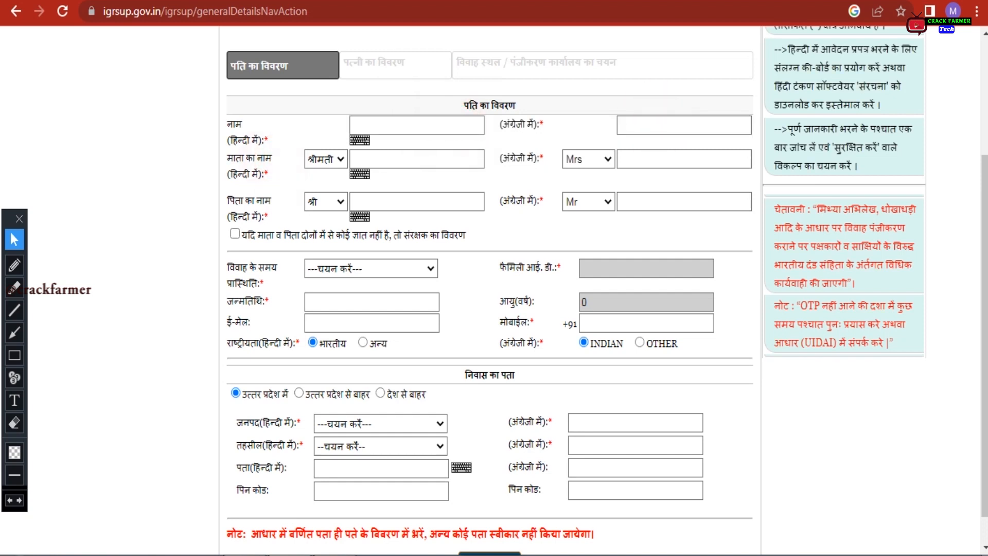
{"action": "left_click", "coordinate": [269, 159]}
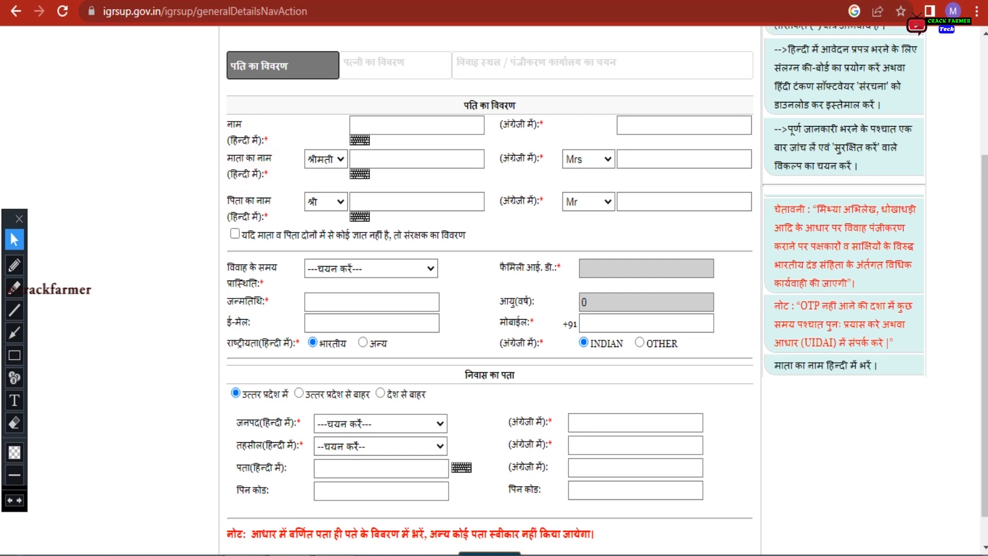
{"action": "left_click", "coordinate": [673, 159]}
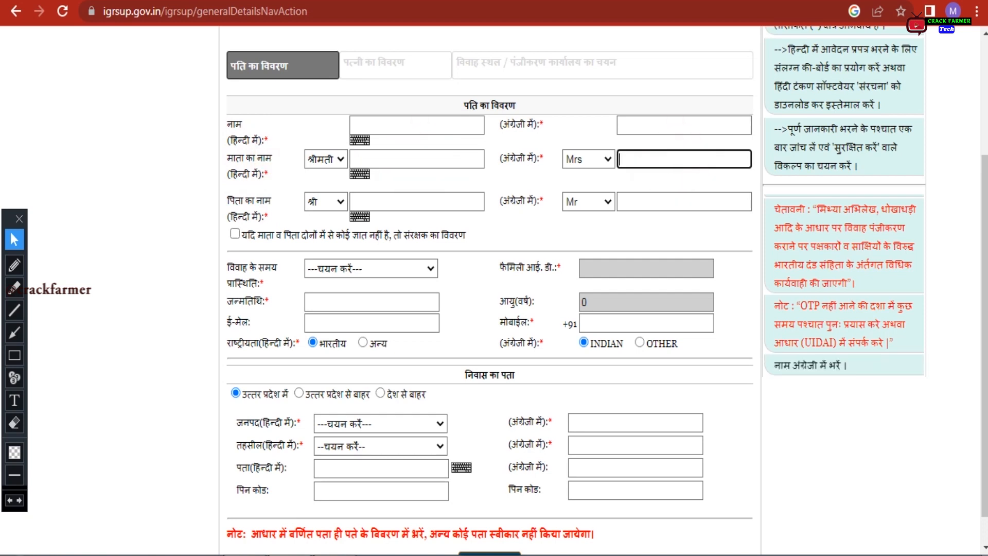
{"action": "left_click", "coordinate": [282, 201]}
{"action": "left_click", "coordinate": [378, 195]}
{"action": "left_click", "coordinate": [680, 190]}
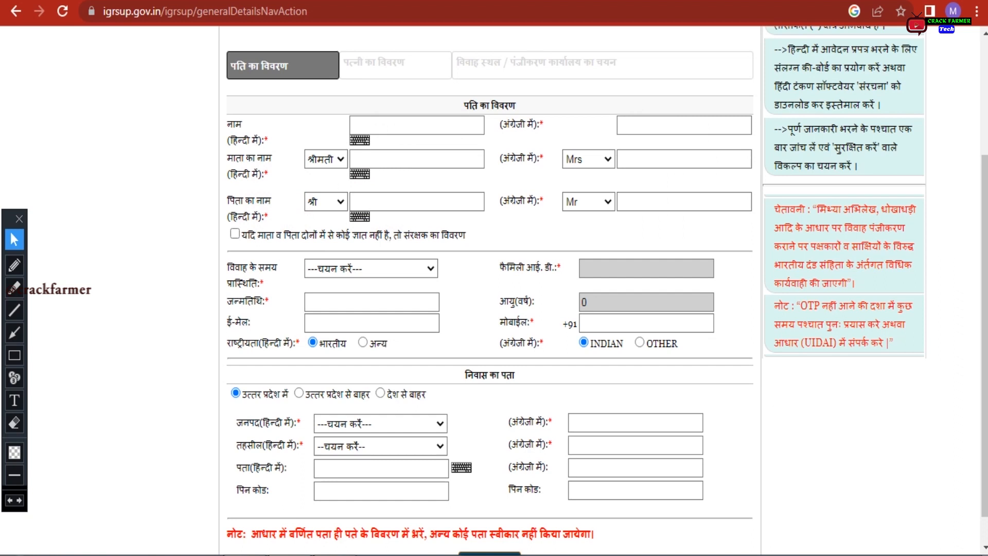
{"action": "left_click", "coordinate": [323, 264]}
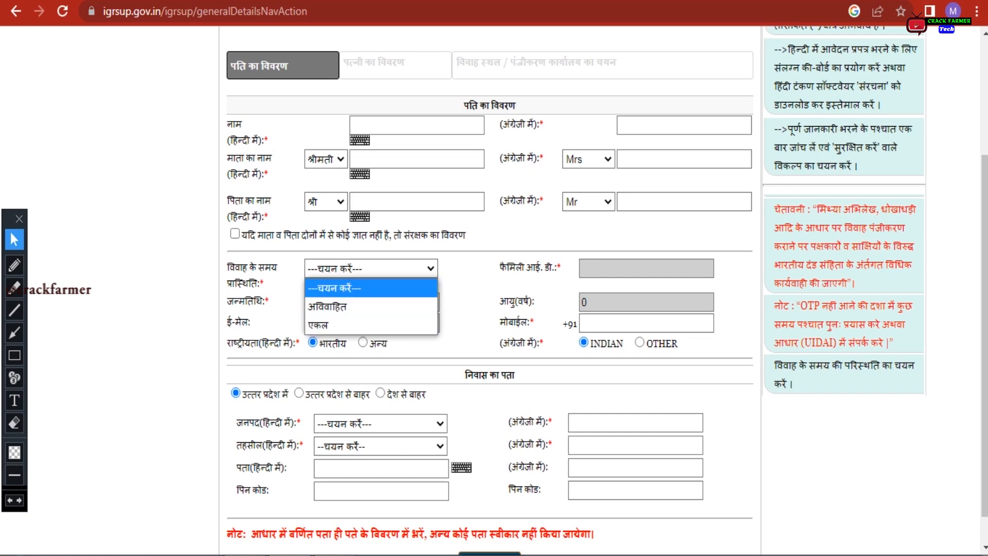
{"action": "left_click", "coordinate": [624, 265]}
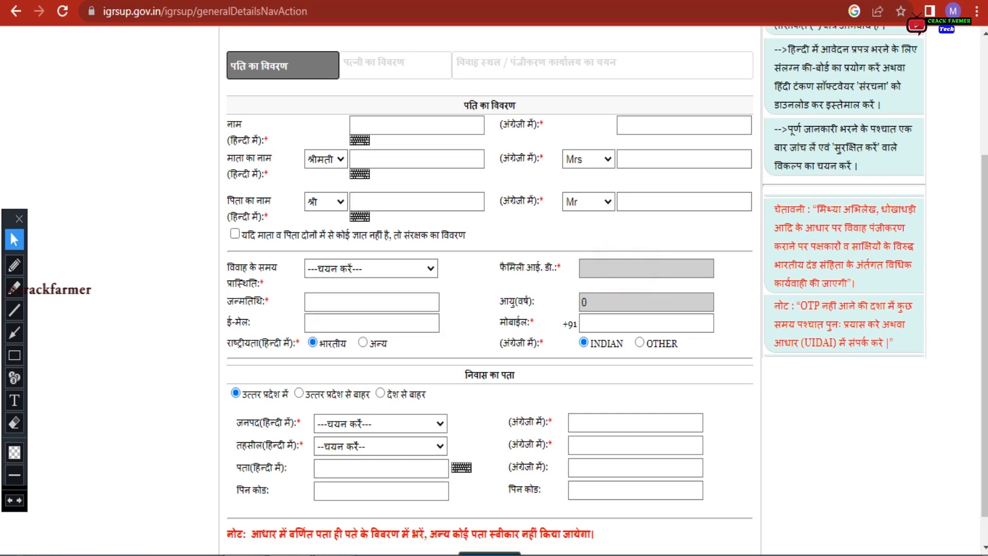
{"action": "left_click", "coordinate": [375, 304]}
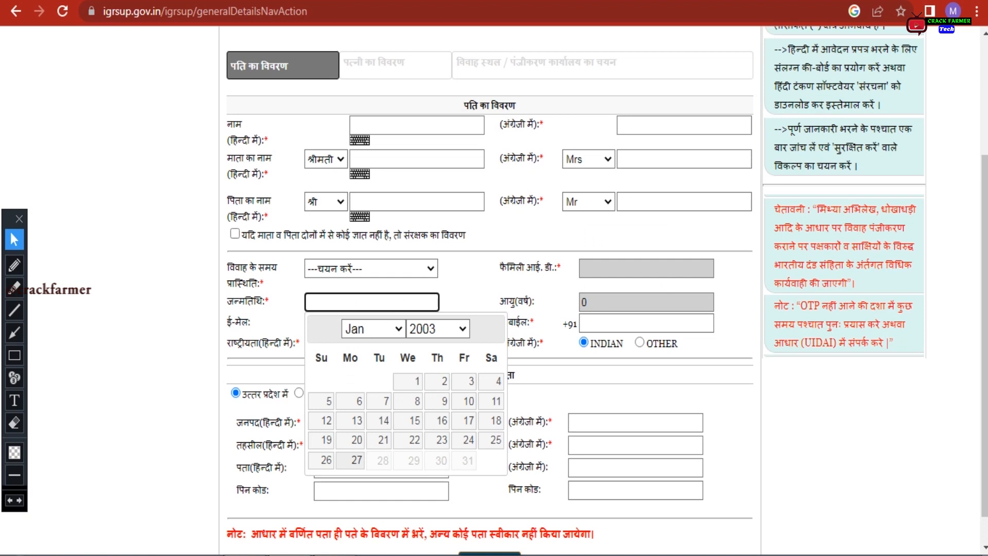
{"action": "left_click", "coordinate": [335, 324]}
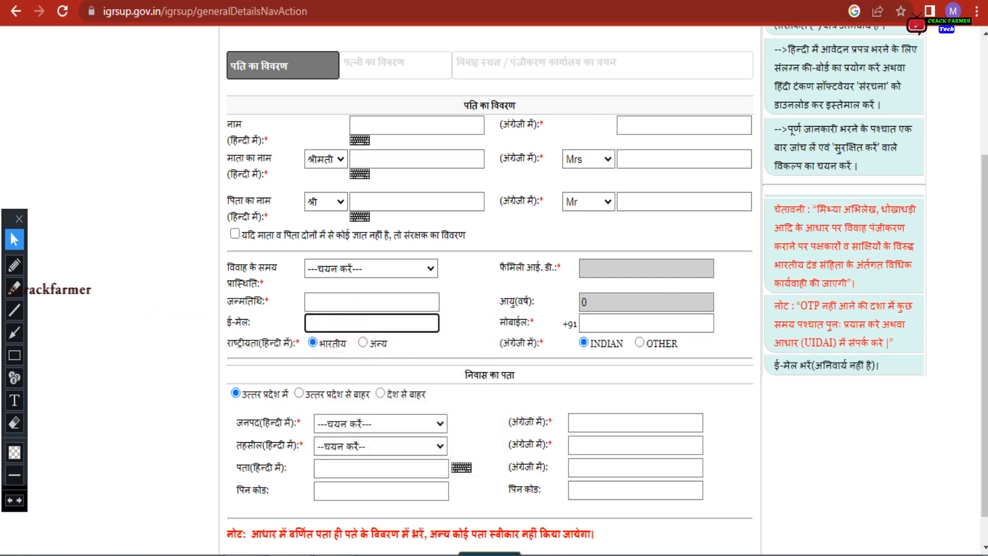
{"action": "left_click", "coordinate": [336, 324]}
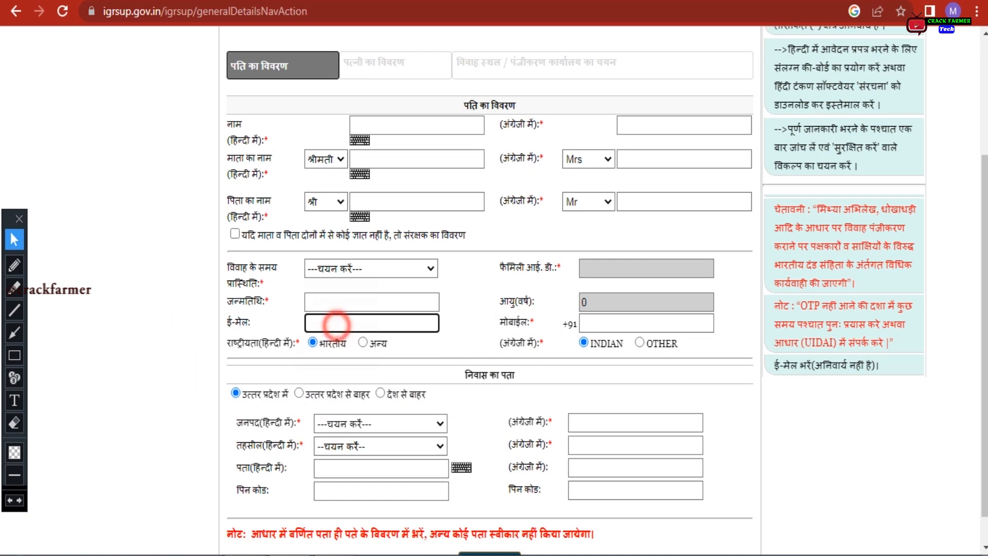
{"action": "left_click", "coordinate": [619, 325]}
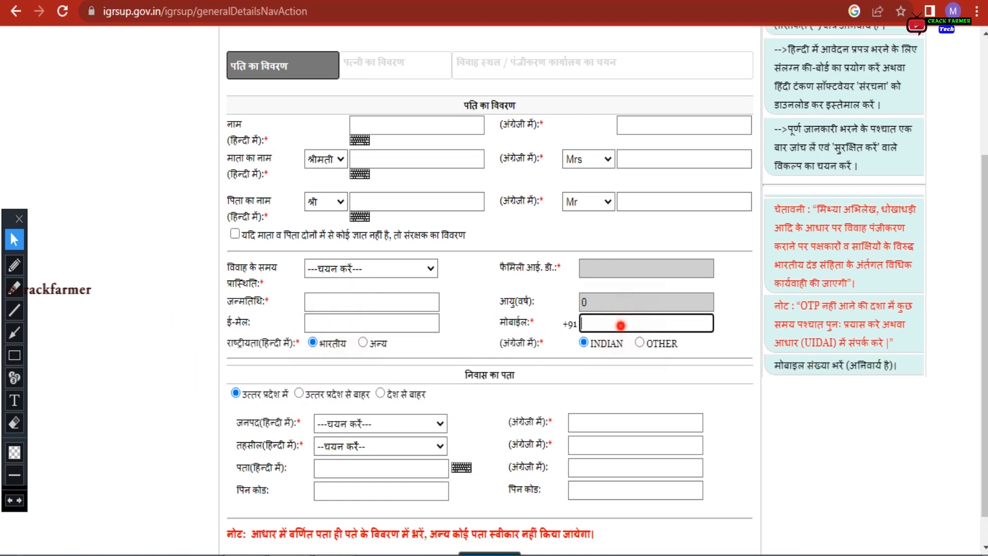
{"action": "left_click", "coordinate": [233, 344]}
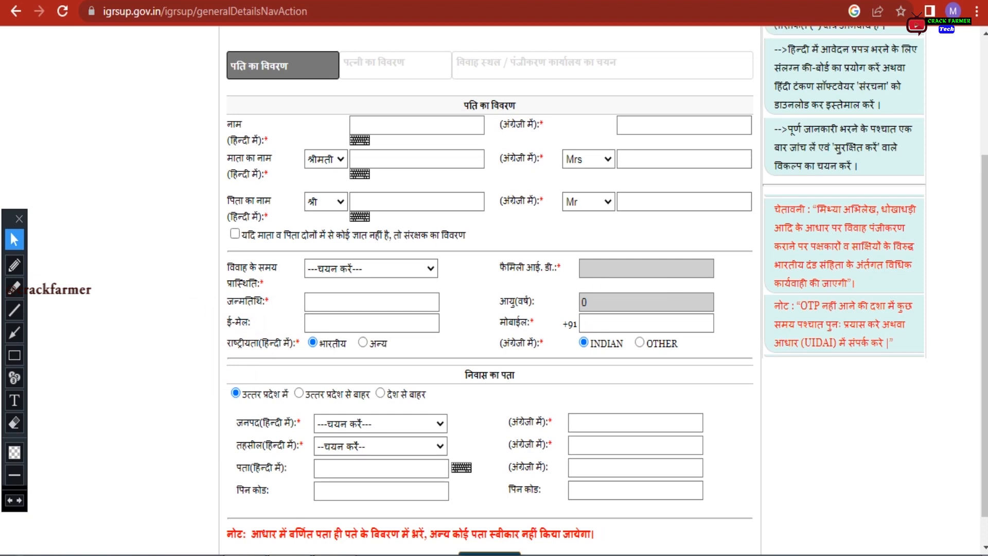
{"action": "scroll", "coordinate": [462, 338], "scroll_direction": "down", "scroll_amount": 1}
{"action": "left_click", "coordinate": [462, 338]}
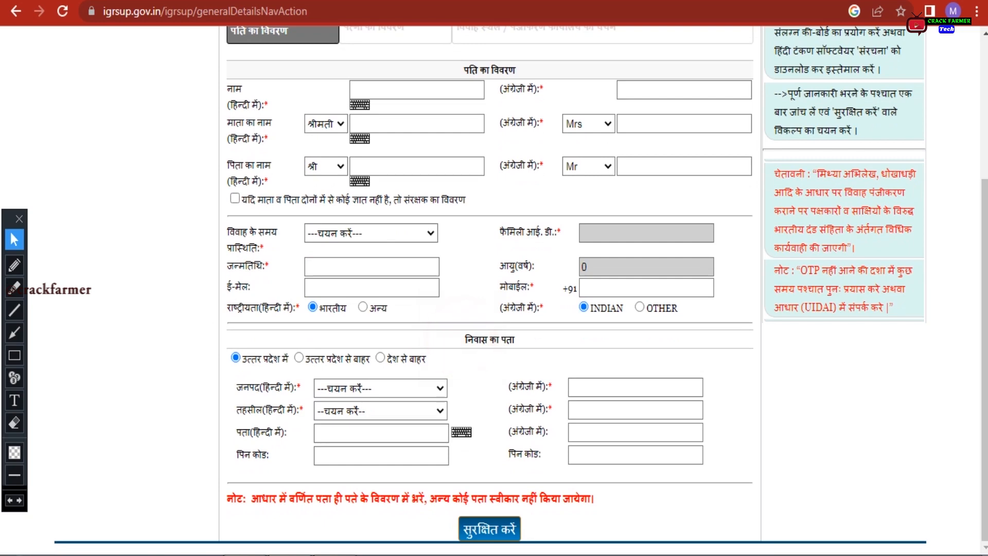
{"action": "left_click", "coordinate": [274, 362]}
{"action": "left_click", "coordinate": [238, 358]}
{"action": "left_click", "coordinate": [236, 357]}
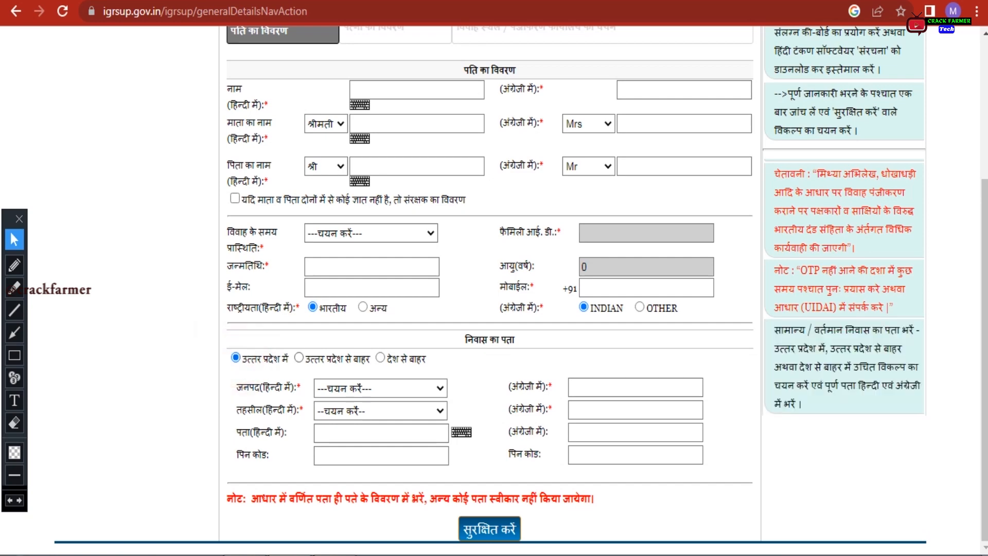
{"action": "left_click", "coordinate": [299, 358]}
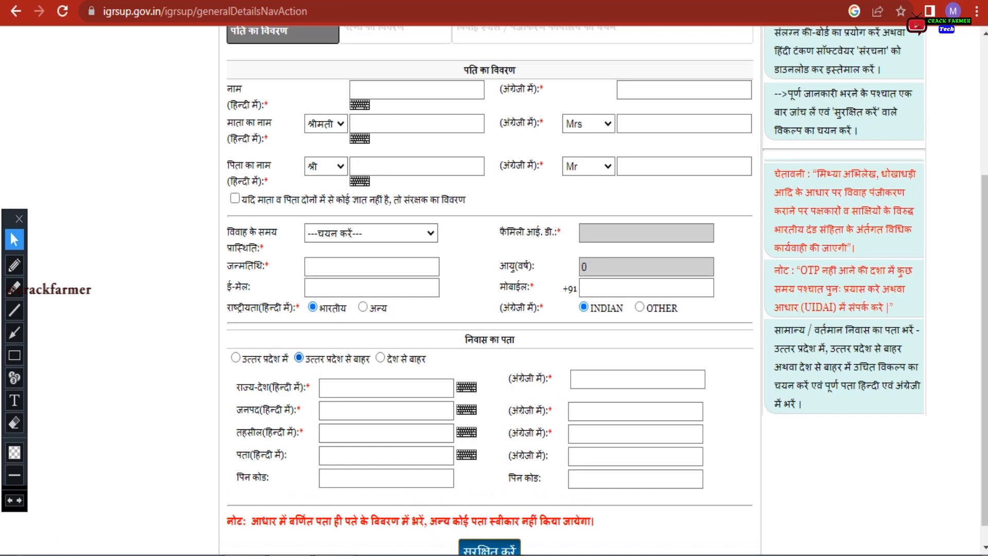
{"action": "left_click", "coordinate": [380, 357]}
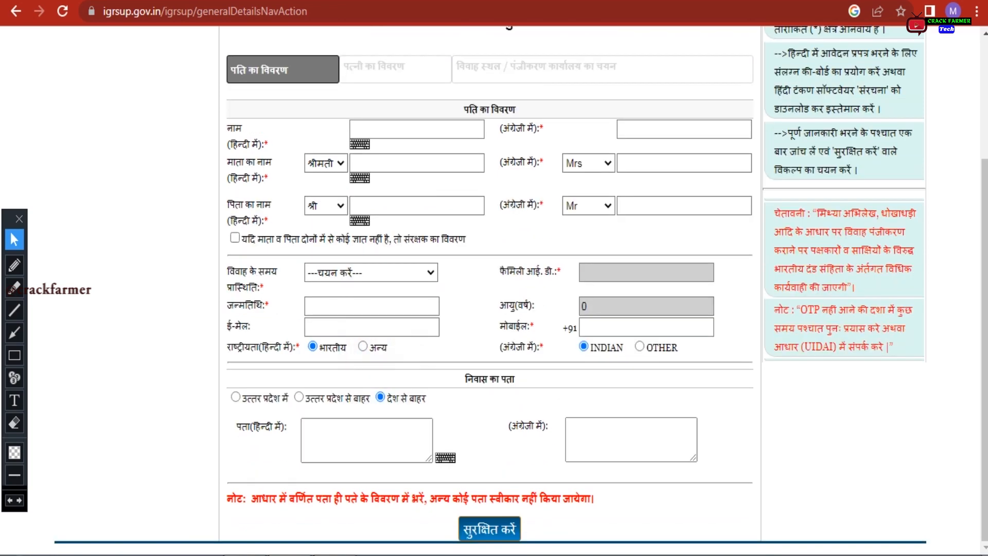
{"action": "left_click", "coordinate": [236, 397]}
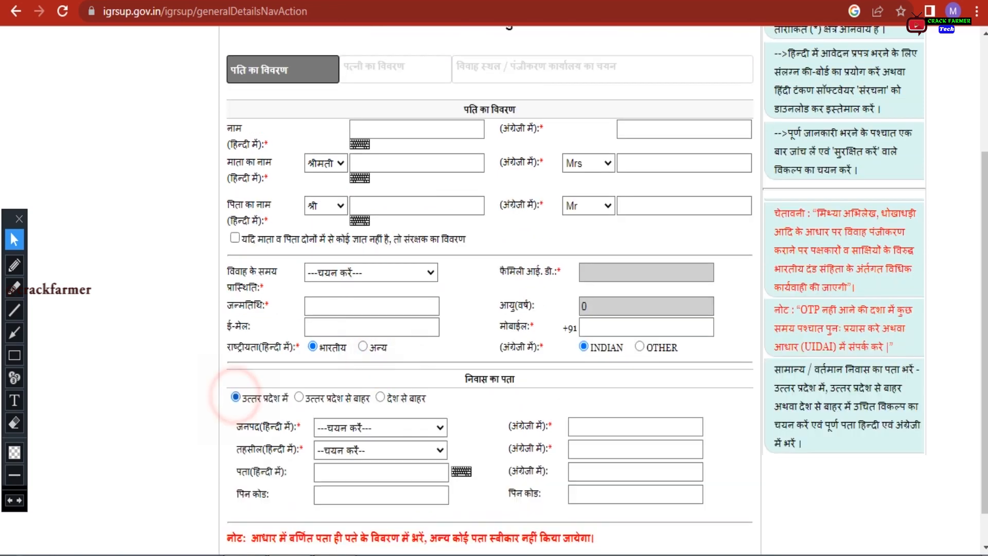
{"action": "scroll", "coordinate": [489, 288], "scroll_direction": "down", "scroll_amount": 1}
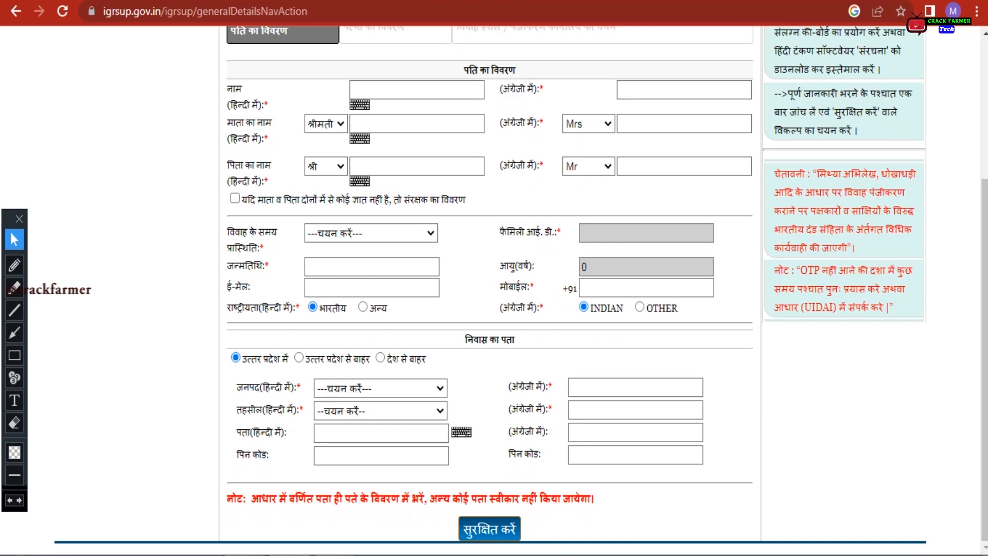
{"action": "left_click", "coordinate": [342, 430]}
{"action": "left_click", "coordinate": [341, 456]}
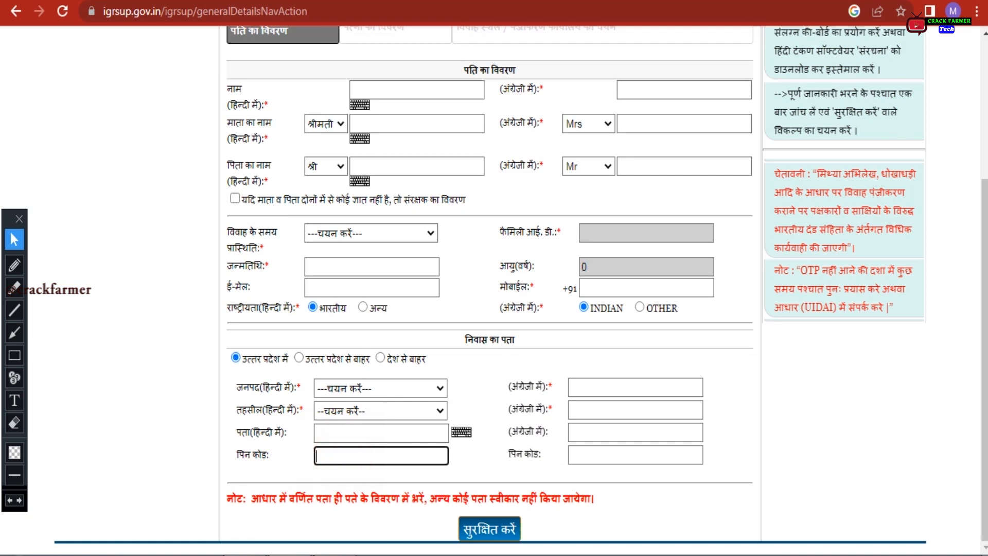
{"action": "left_click", "coordinate": [15, 355]}
{"action": "left_click_drag", "start_coordinate": [453, 511], "coordinate": [536, 544]}
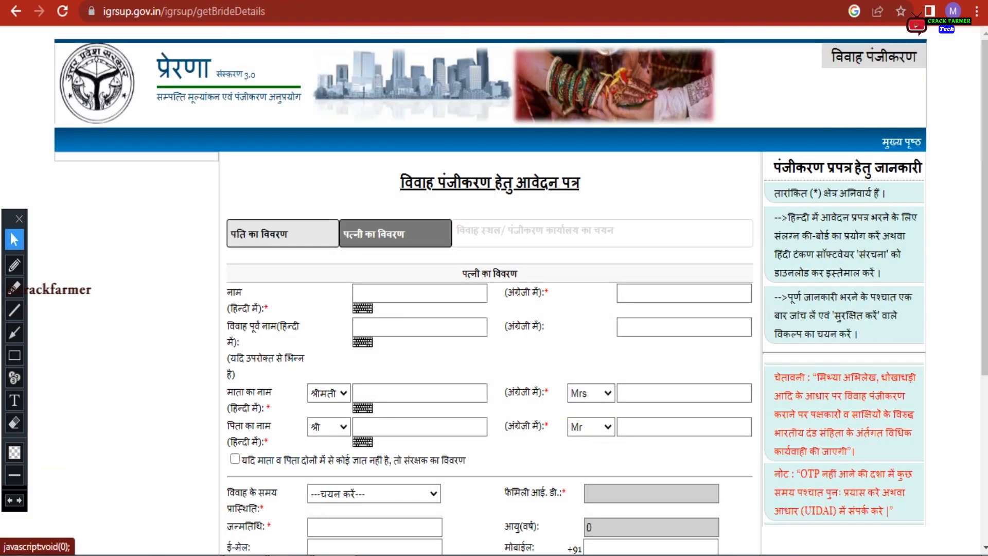
Reach the पत्नी का विवरण tab and start on the wife's Hindi and English name fields
{"action": "left_click", "coordinate": [345, 235]}
{"action": "left_click", "coordinate": [409, 269]}
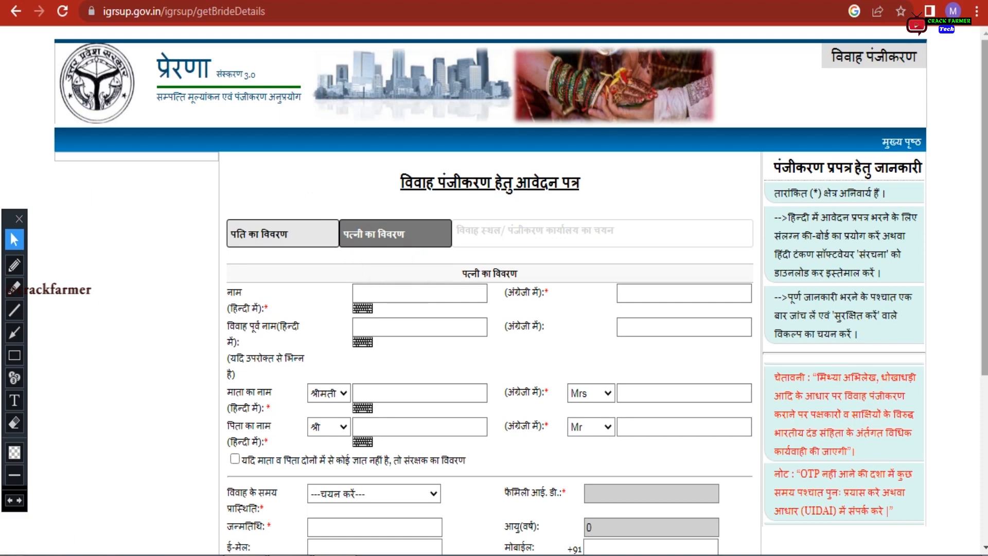
{"action": "scroll", "coordinate": [409, 268], "scroll_direction": "down", "scroll_amount": 2}
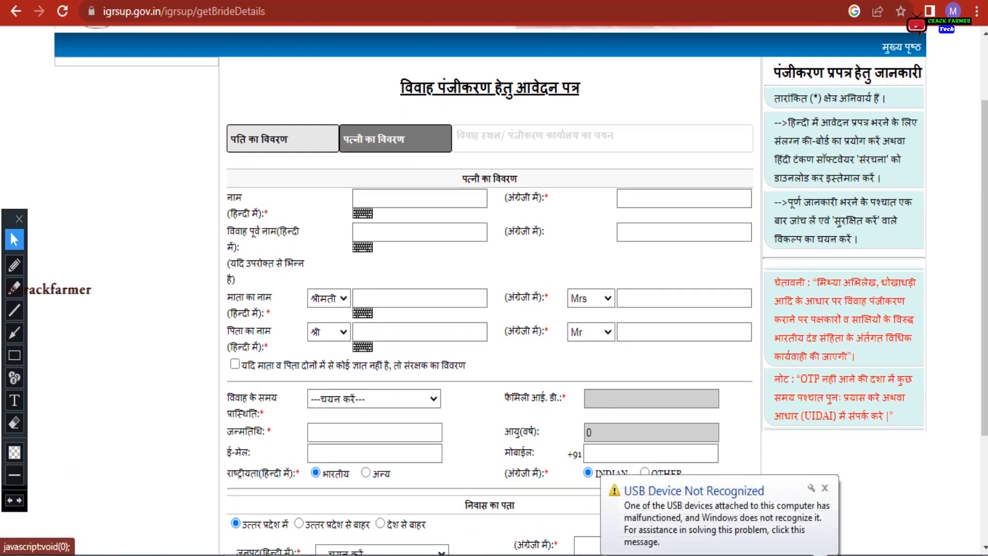
{"action": "left_click", "coordinate": [825, 487]}
{"action": "left_click", "coordinate": [377, 197]}
{"action": "key", "text": "Tab"}
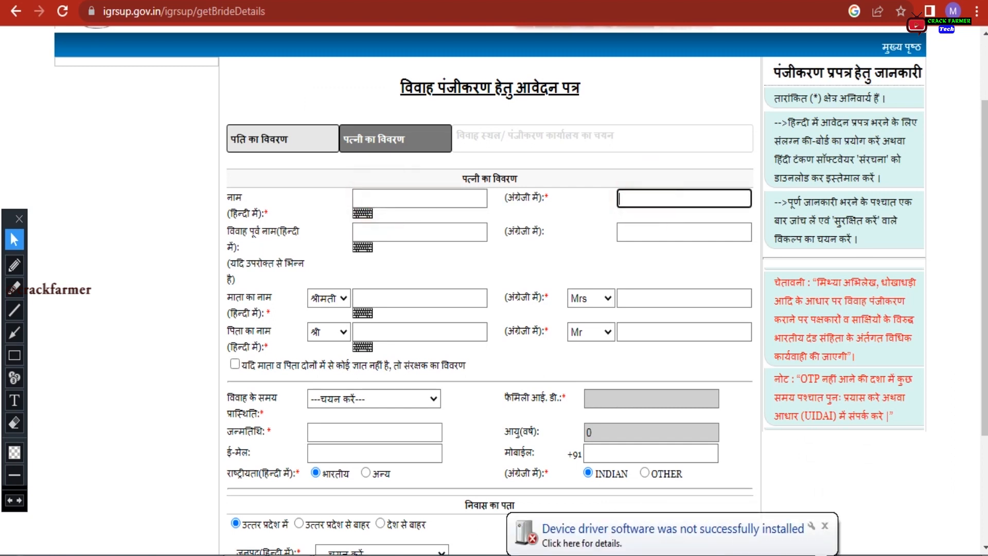
Step through the wife's maiden name, mother's name and father's name fields in Hindi and English
{"action": "left_click", "coordinate": [382, 234]}
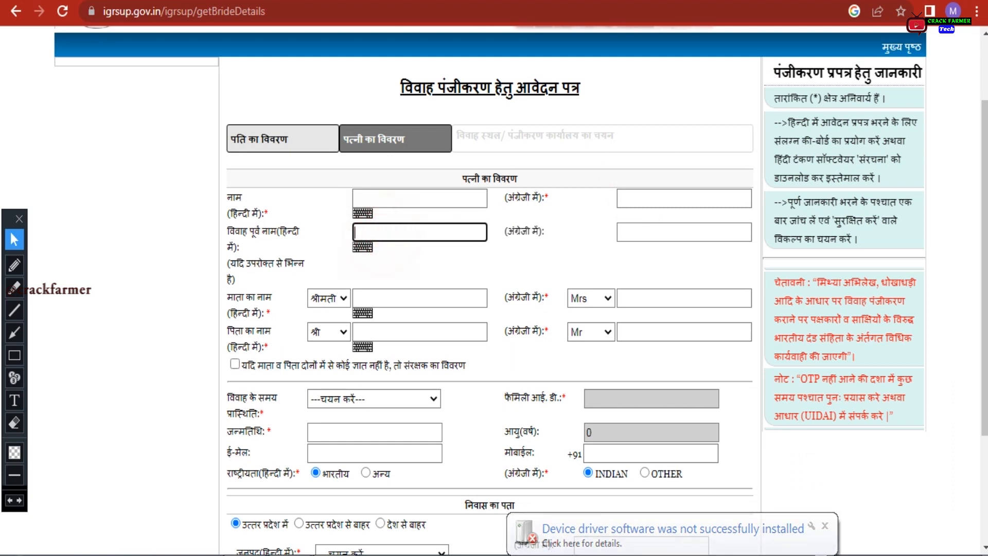
{"action": "left_click", "coordinate": [825, 525]}
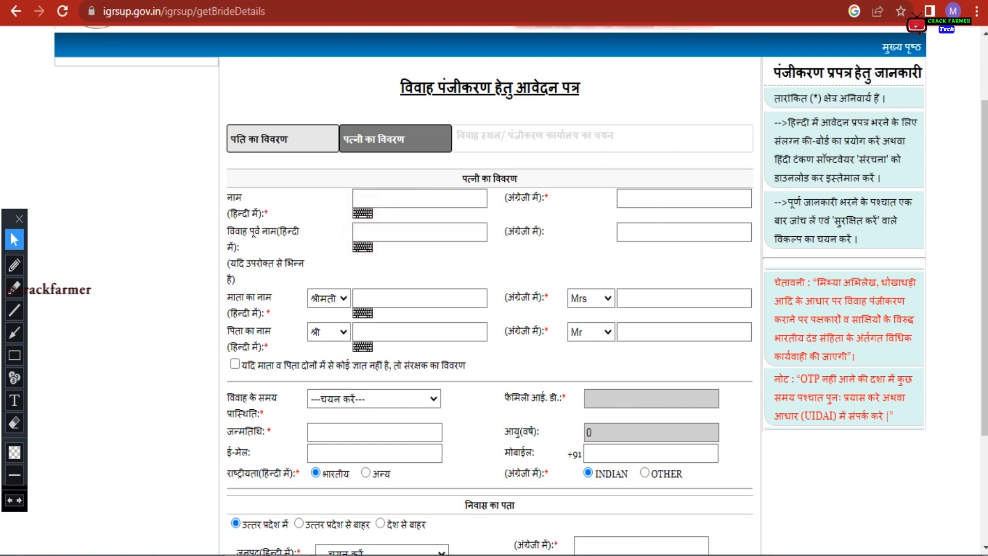
{"action": "left_click", "coordinate": [388, 299]}
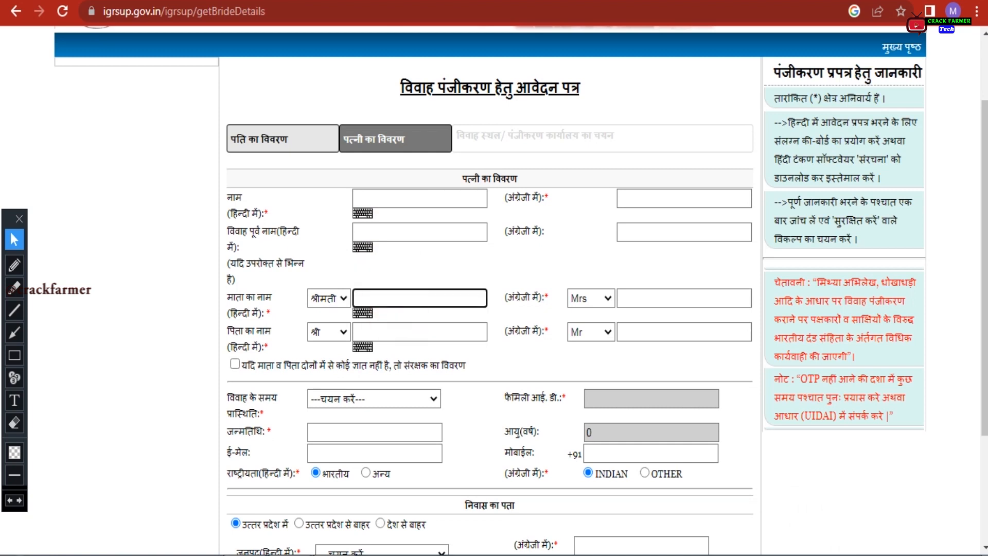
{"action": "left_click", "coordinate": [697, 303]}
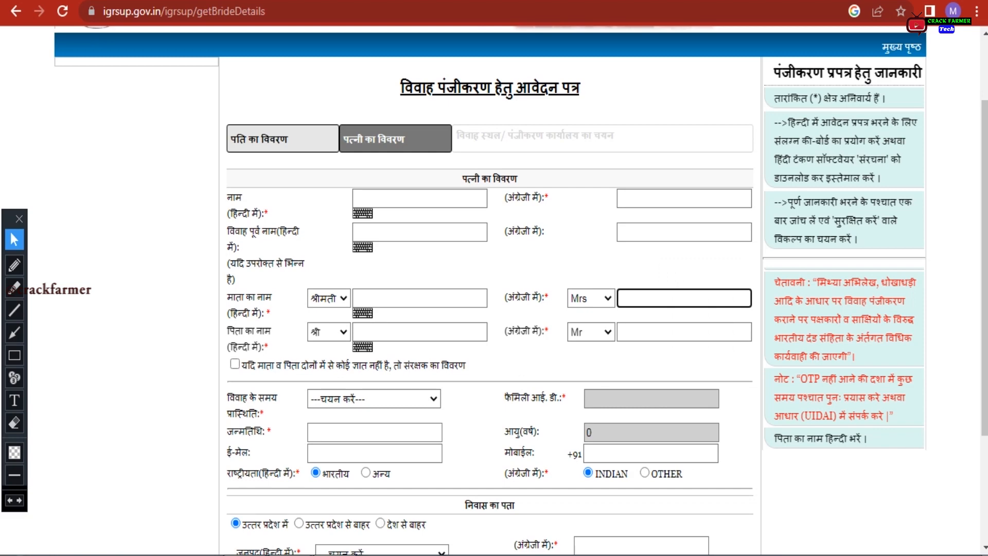
{"action": "left_click", "coordinate": [384, 332]}
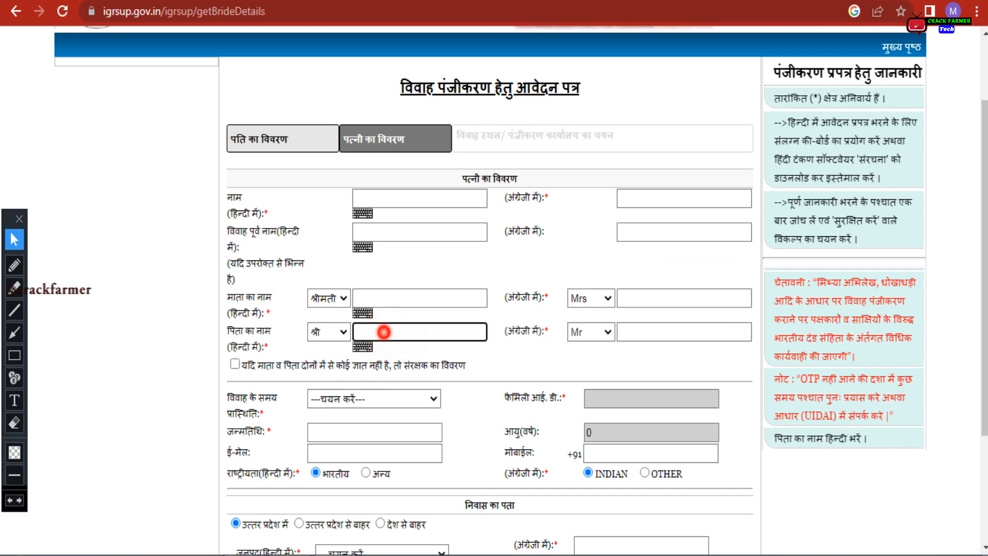
{"action": "left_click", "coordinate": [648, 333]}
{"action": "scroll", "coordinate": [494, 288], "scroll_direction": "down", "scroll_amount": 3}
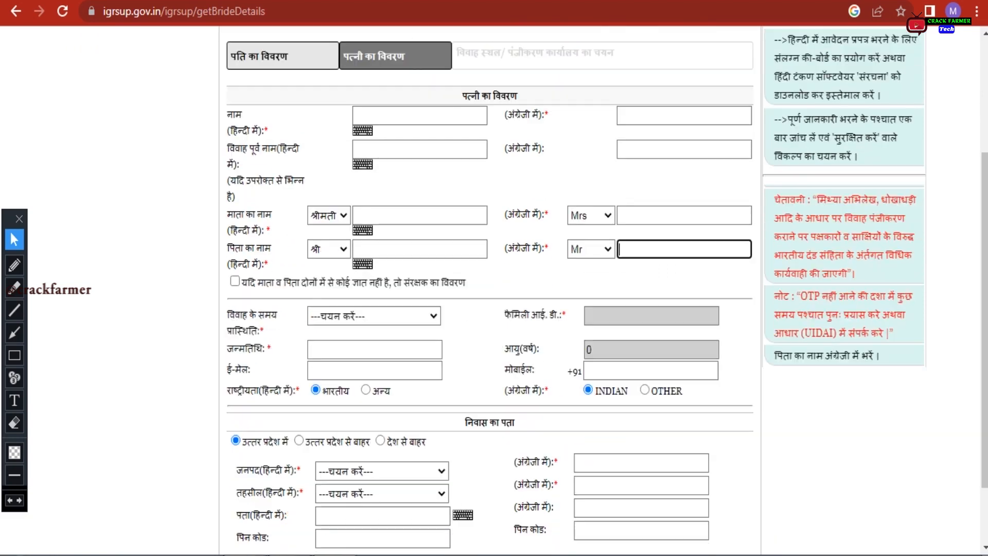
{"action": "left_click", "coordinate": [329, 233]}
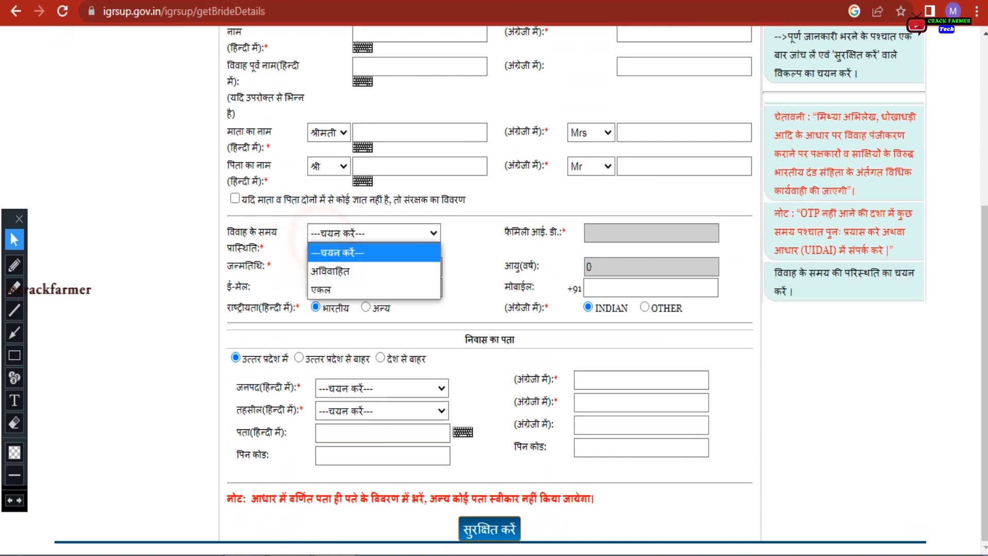
{"action": "left_click", "coordinate": [325, 267]}
{"action": "left_click", "coordinate": [276, 268]}
{"action": "left_click", "coordinate": [328, 263]}
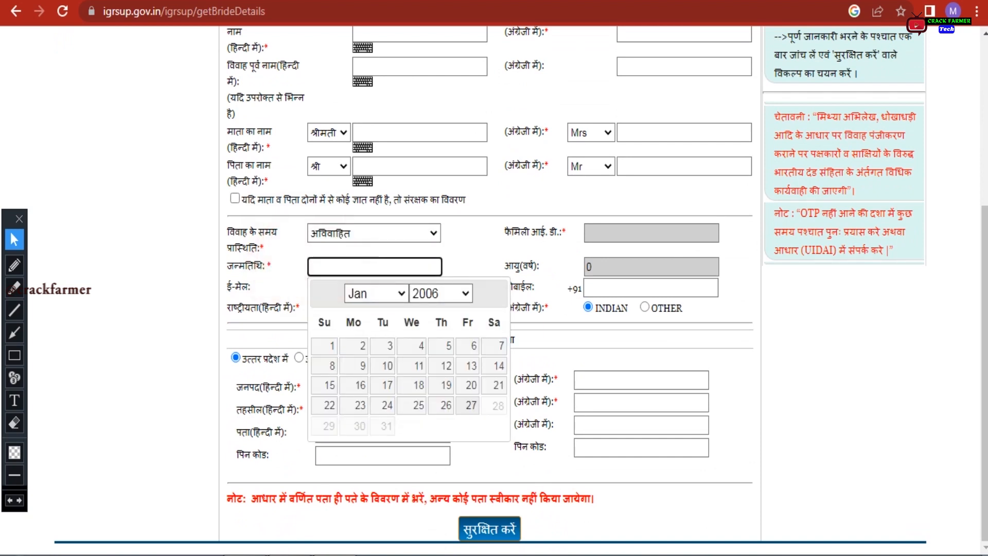
{"action": "left_click", "coordinate": [466, 294]}
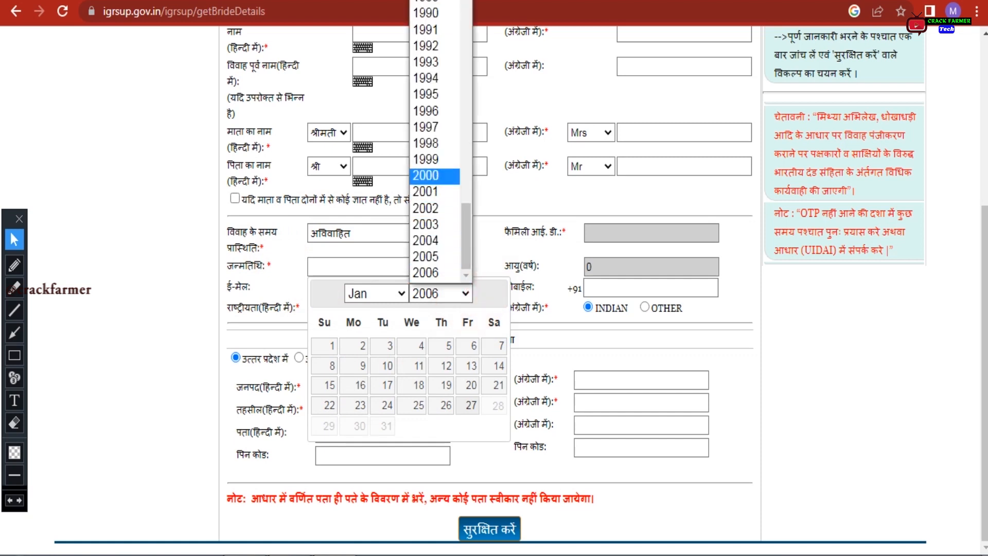
{"action": "left_click", "coordinate": [426, 175]}
{"action": "left_click", "coordinate": [393, 294]}
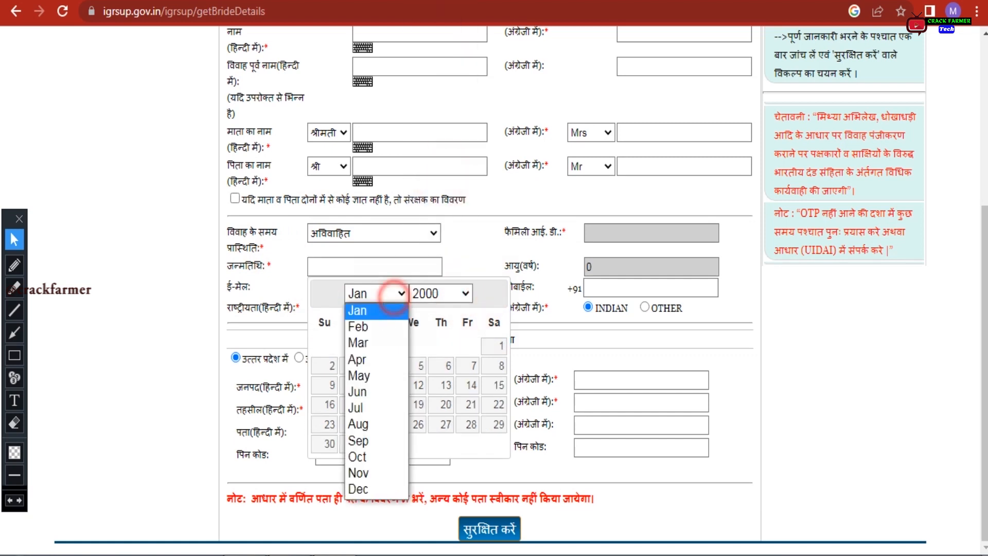
{"action": "left_click", "coordinate": [329, 347]}
{"action": "left_click", "coordinate": [419, 368]}
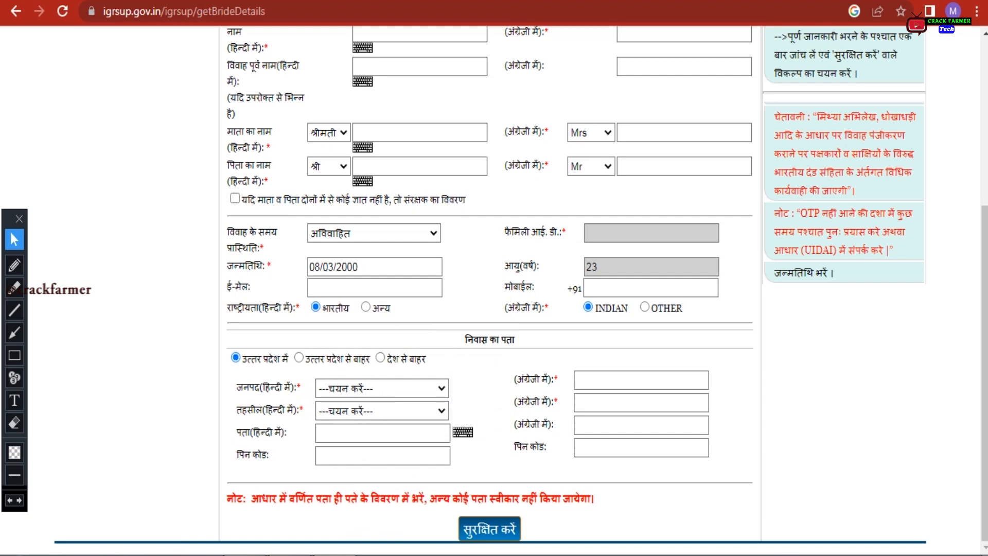
{"action": "left_click", "coordinate": [601, 287]}
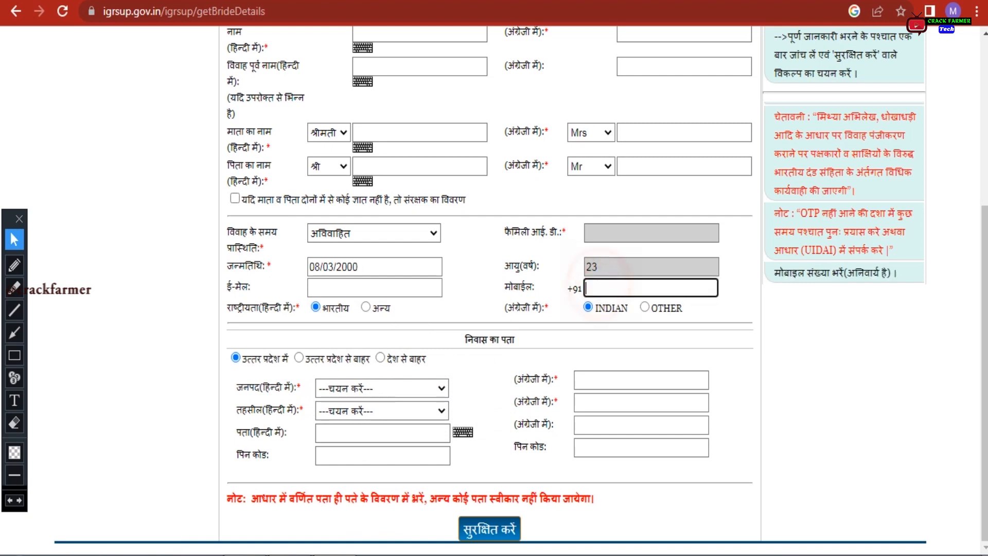
{"action": "left_click", "coordinate": [553, 284]}
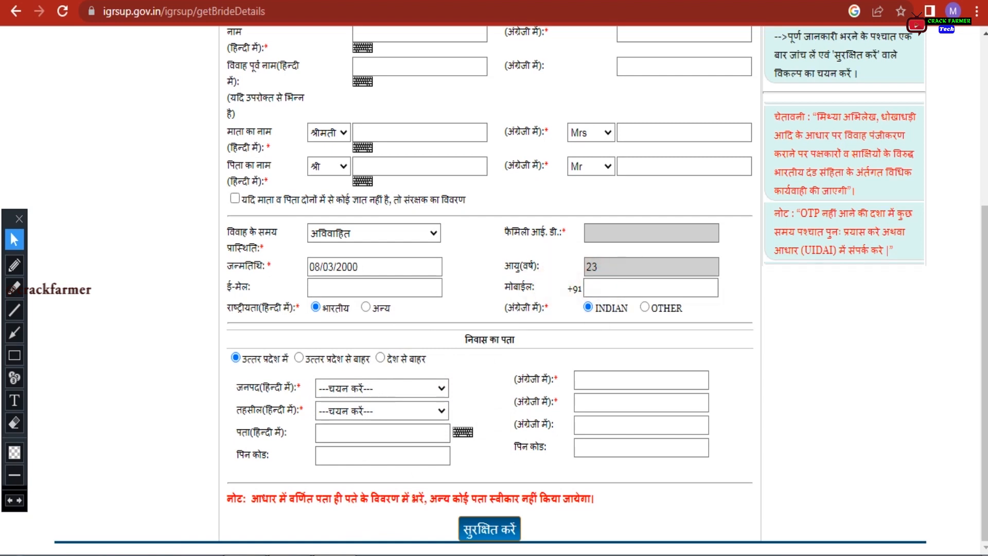
{"action": "left_click", "coordinate": [465, 338]}
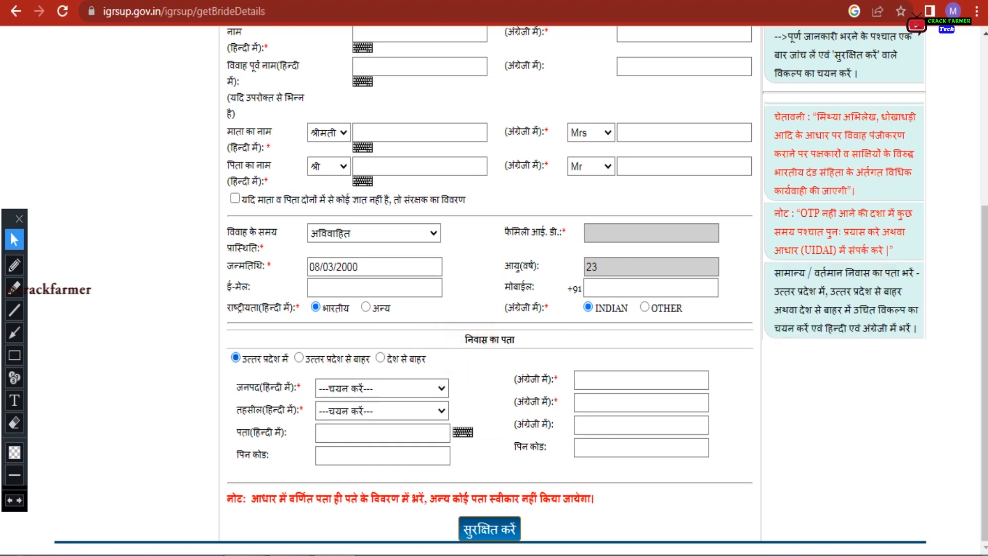
{"action": "left_click", "coordinate": [237, 357]}
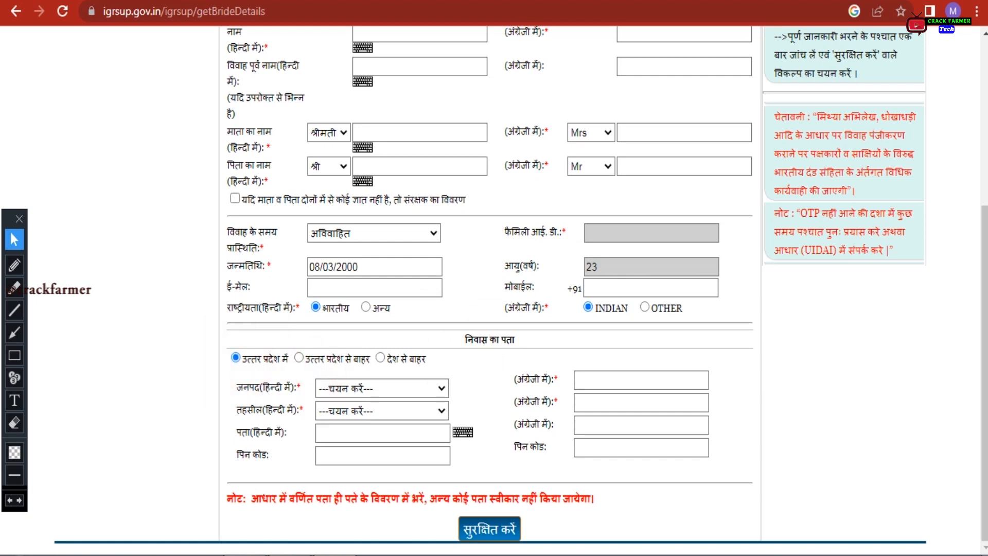
{"action": "left_click", "coordinate": [393, 364]}
{"action": "left_click", "coordinate": [411, 370]}
{"action": "left_click", "coordinate": [396, 389]}
{"action": "left_click", "coordinate": [396, 389]}
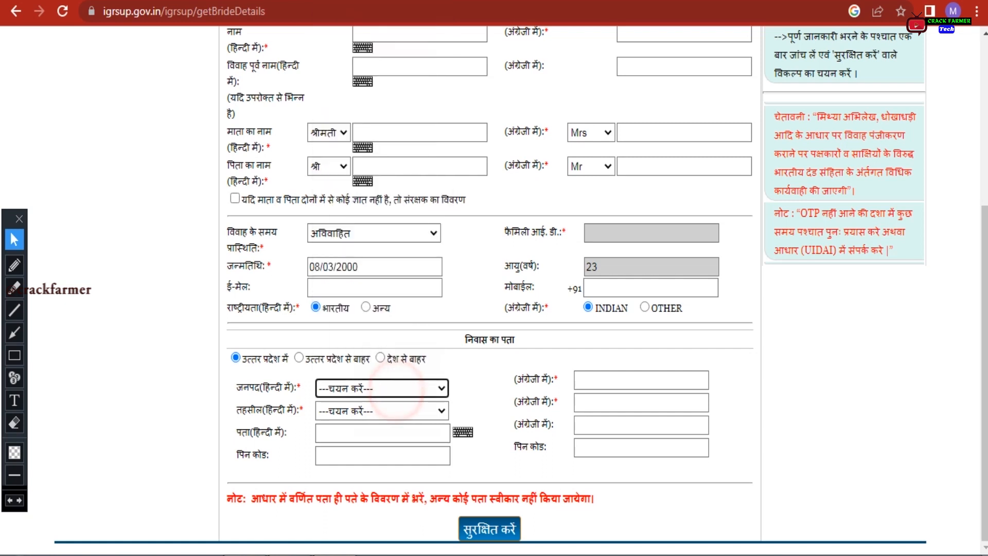
{"action": "left_click", "coordinate": [364, 412]}
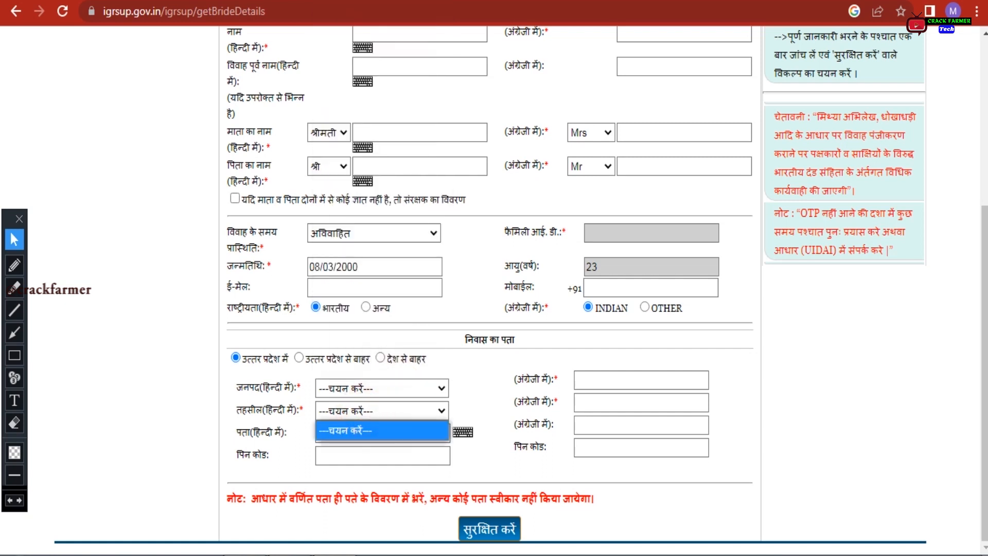
{"action": "left_click", "coordinate": [211, 443]}
{"action": "left_click", "coordinate": [355, 441]}
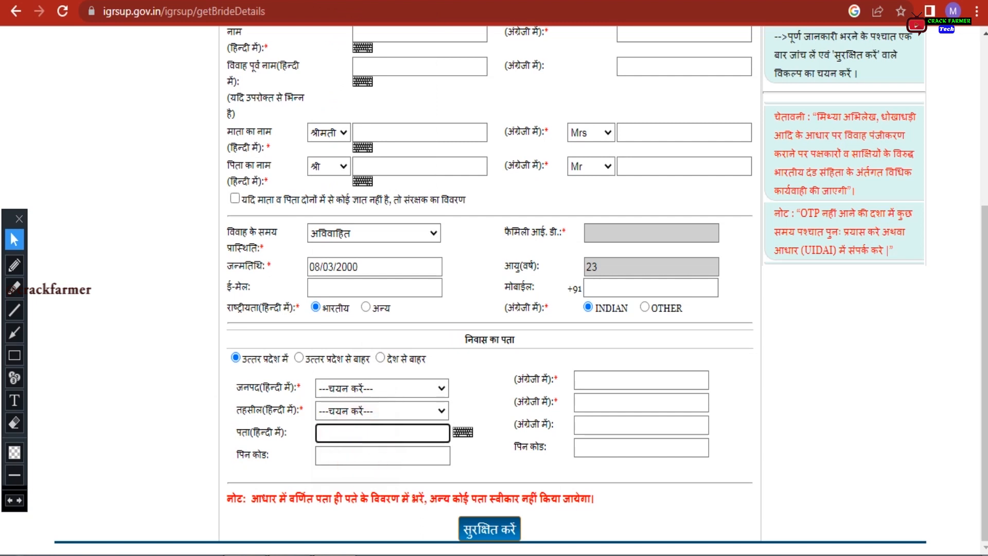
{"action": "left_click", "coordinate": [353, 455]}
{"action": "left_click", "coordinate": [14, 355]}
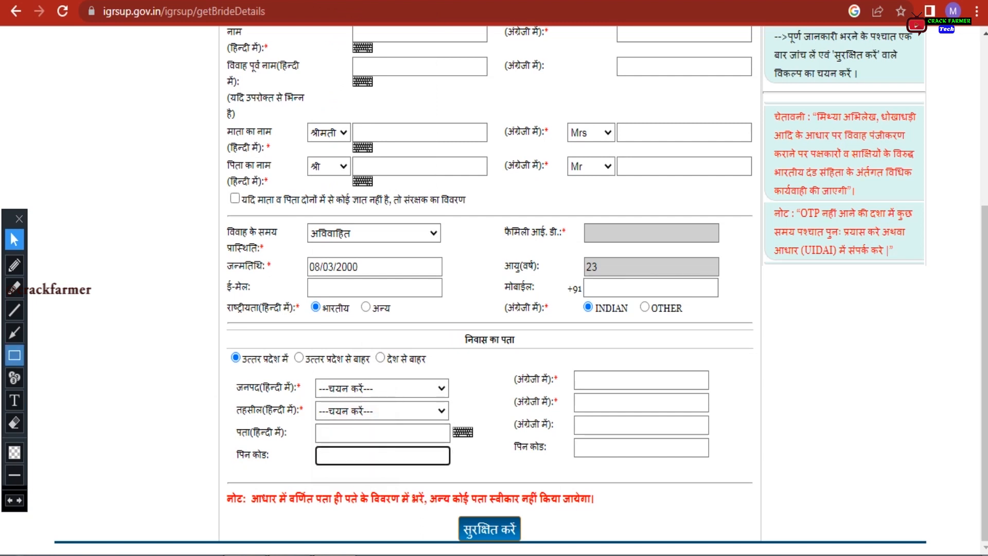
{"action": "mouse_move", "coordinate": [447, 511]}
{"action": "left_mouse_down"}
{"action": "mouse_move", "coordinate": [453, 525]}
{"action": "mouse_move", "coordinate": [545, 546]}
{"action": "left_mouse_up"}
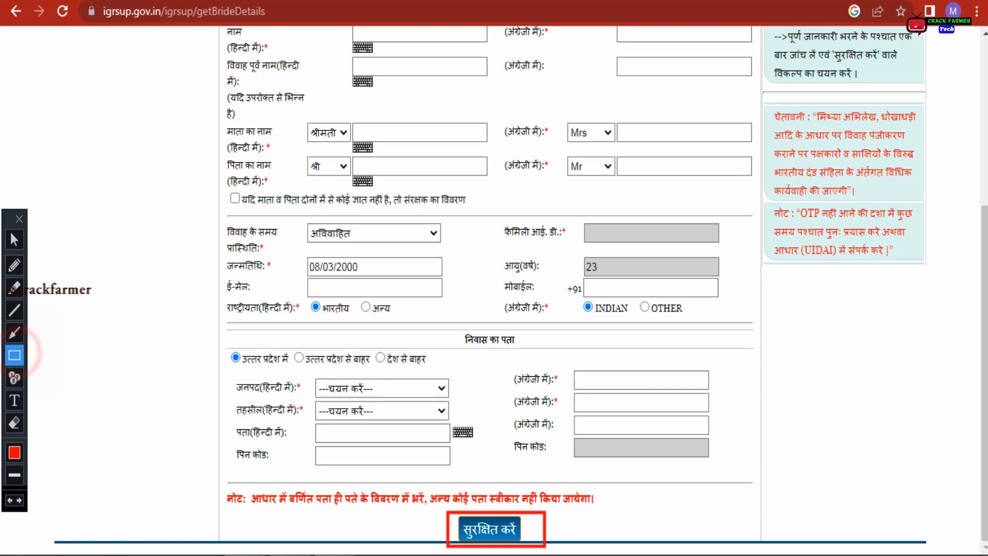
{"action": "left_click_drag", "start_coordinate": [133, 359], "coordinate": [164, 392]}
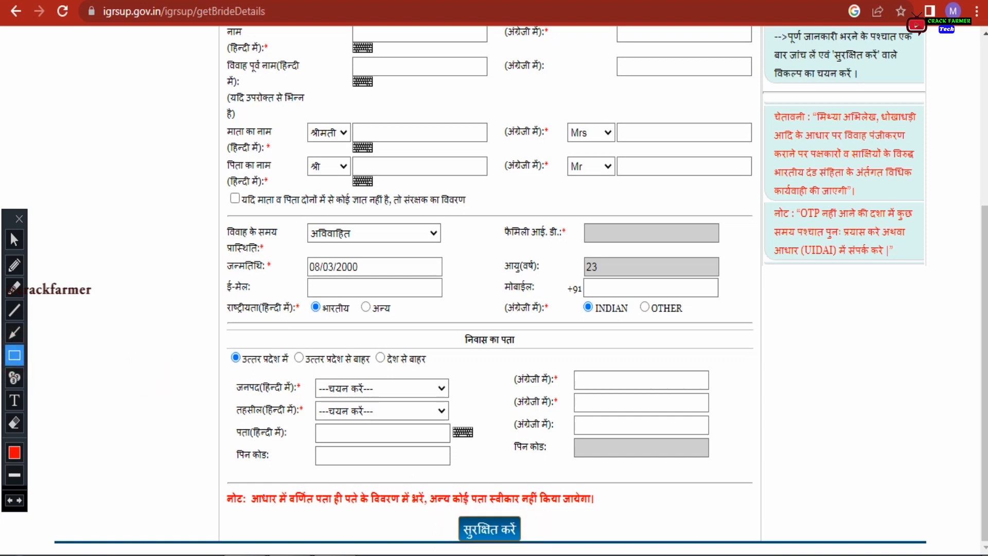
{"action": "left_click", "coordinate": [15, 332]}
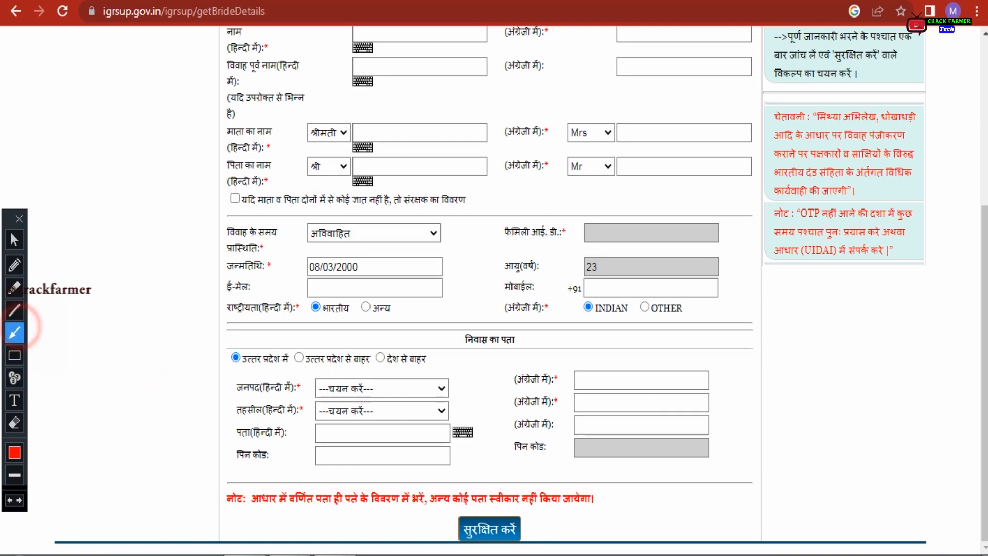
{"action": "left_click_drag", "start_coordinate": [257, 506], "coordinate": [589, 509]}
{"action": "mouse_move", "coordinate": [232, 344]}
{"action": "left_mouse_down"}
{"action": "mouse_move", "coordinate": [470, 431]}
{"action": "mouse_move", "coordinate": [543, 437]}
{"action": "mouse_move", "coordinate": [540, 354]}
{"action": "mouse_move", "coordinate": [551, 354]}
{"action": "left_mouse_up"}
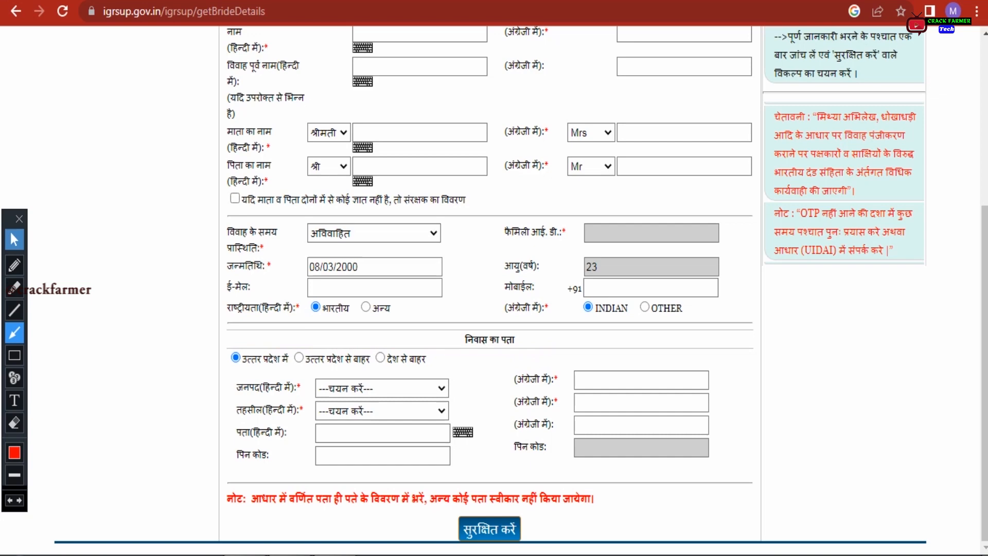
{"action": "left_click", "coordinate": [14, 239]}
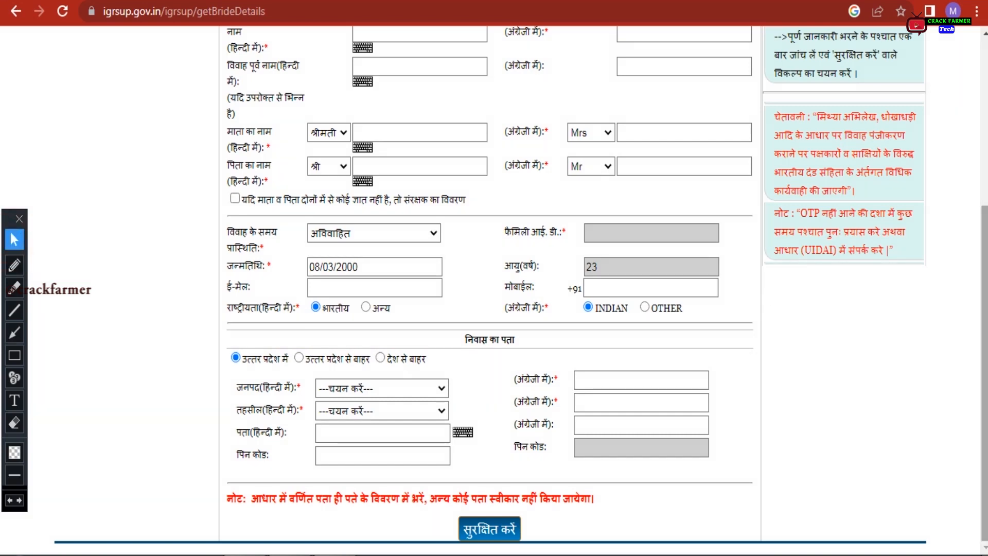
{"action": "scroll", "coordinate": [489, 282], "scroll_direction": "up", "scroll_amount": 4}
Open the विवाह स्थल / पंजीकरण कार्यालय का चयन section and look over its fields
{"action": "left_click", "coordinate": [458, 190]}
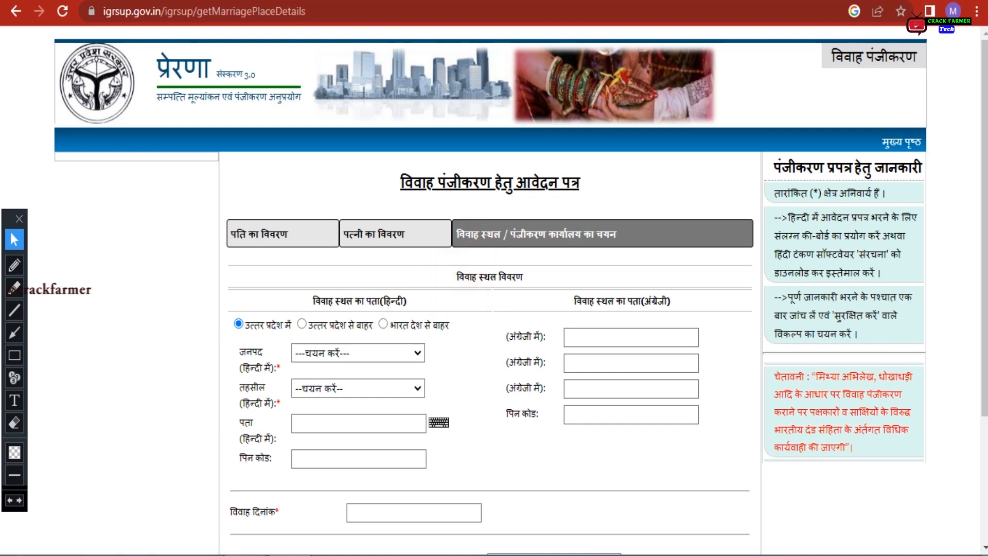
{"action": "scroll", "coordinate": [488, 288], "scroll_direction": "down", "scroll_amount": 3}
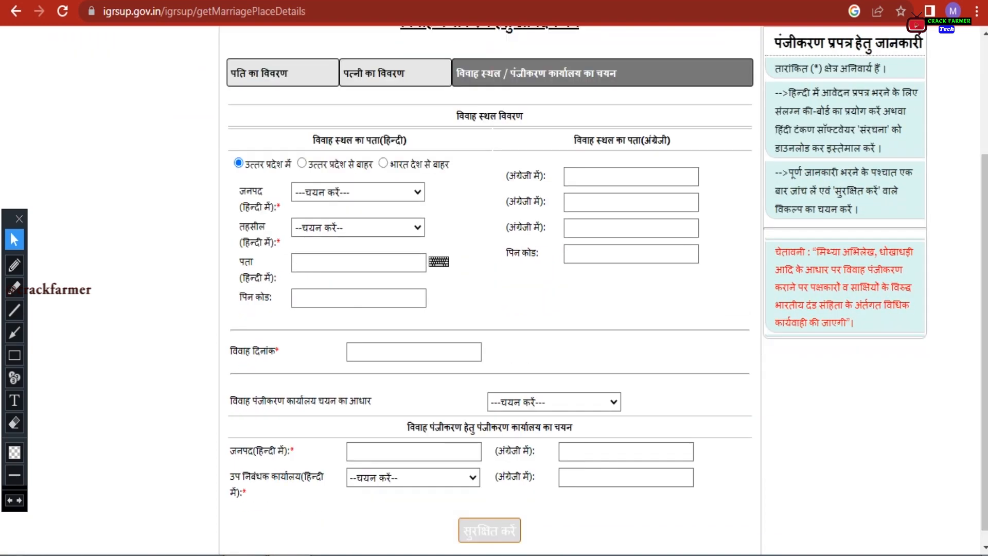
{"action": "left_click", "coordinate": [319, 142]}
{"action": "left_click", "coordinate": [574, 138]}
{"action": "left_click", "coordinate": [273, 171]}
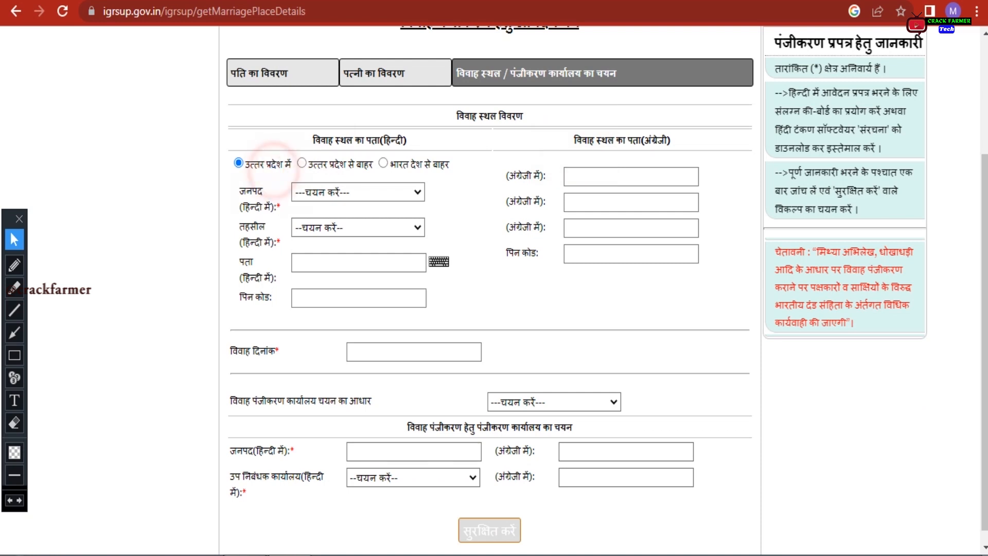
{"action": "left_click", "coordinate": [318, 170]}
Switch the marriage place to outside Uttar Pradesh, then back to within Uttar Pradesh
{"action": "left_click", "coordinate": [302, 163]}
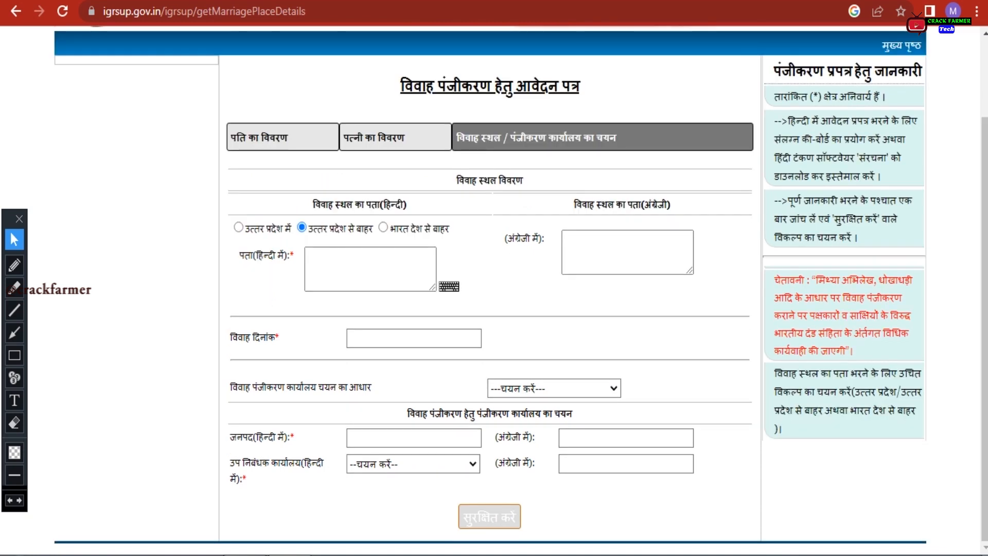
{"action": "left_click", "coordinate": [393, 227]}
{"action": "left_click", "coordinate": [238, 226]}
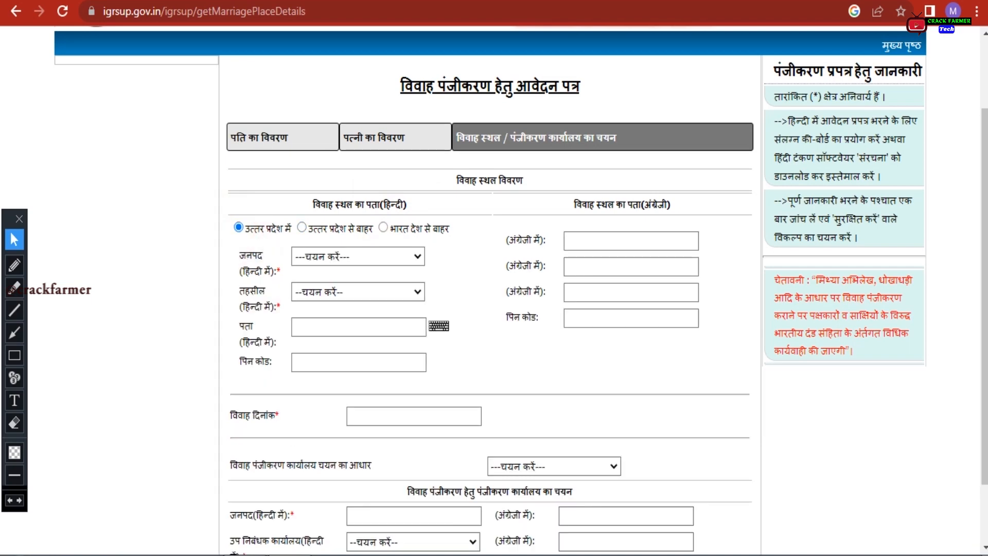
{"action": "left_click", "coordinate": [469, 256]}
{"action": "scroll", "coordinate": [469, 256], "scroll_direction": "down", "scroll_amount": 2}
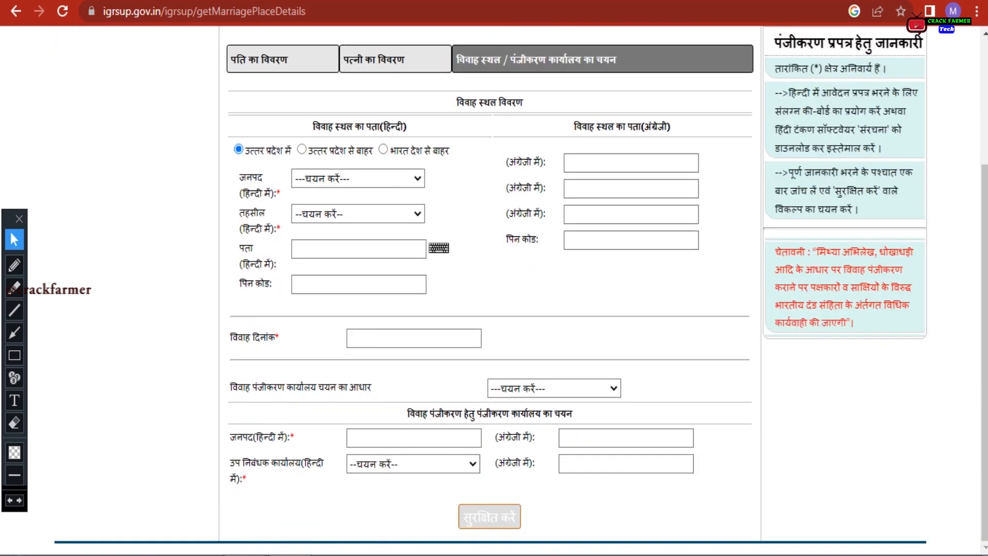
{"action": "left_click", "coordinate": [358, 178]}
Choose district वाराणसी and tehsil राजातालाब for the marriage place
{"action": "scroll", "coordinate": [334, 272], "scroll_direction": "down", "scroll_amount": 10}
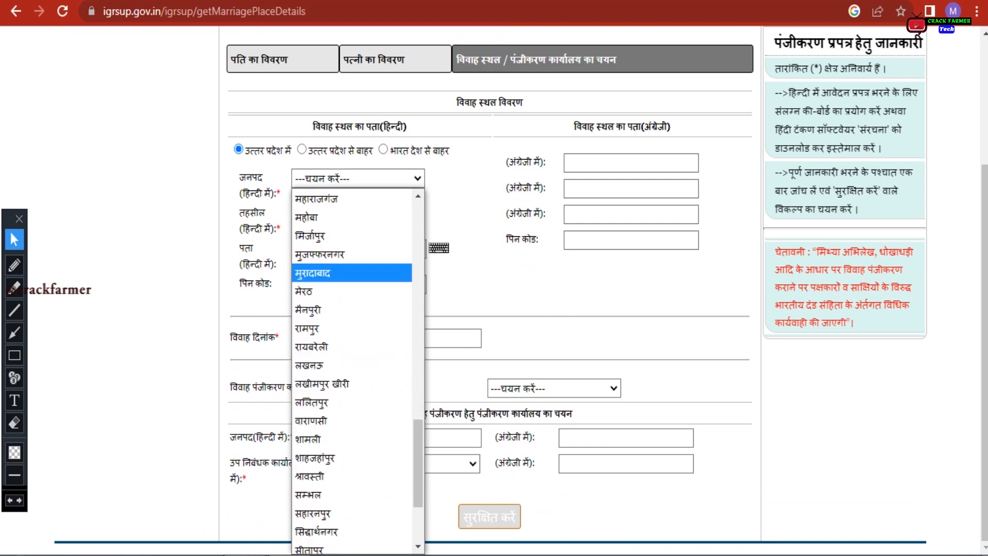
{"action": "scroll", "coordinate": [334, 273], "scroll_direction": "down", "scroll_amount": 3}
{"action": "left_click", "coordinate": [329, 285]}
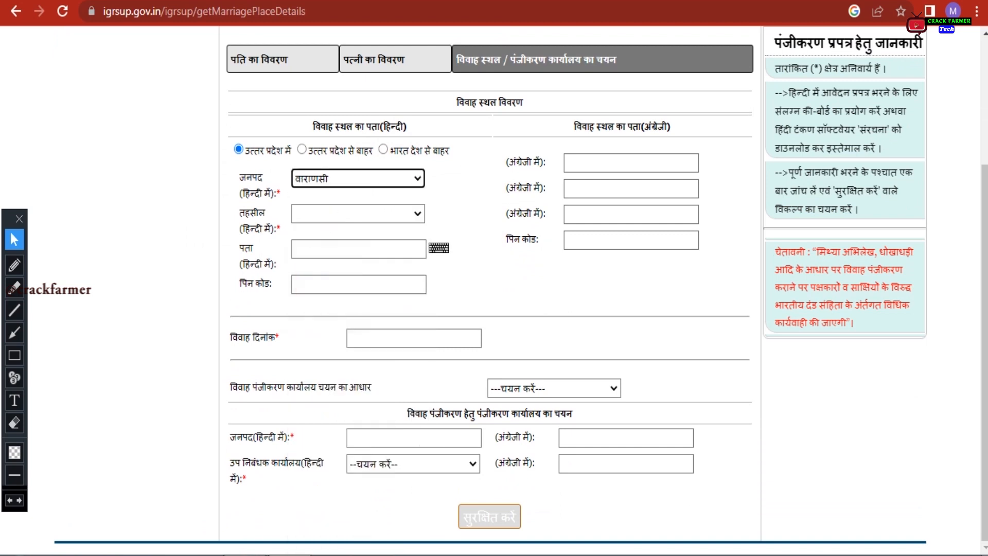
{"action": "left_click", "coordinate": [417, 213]}
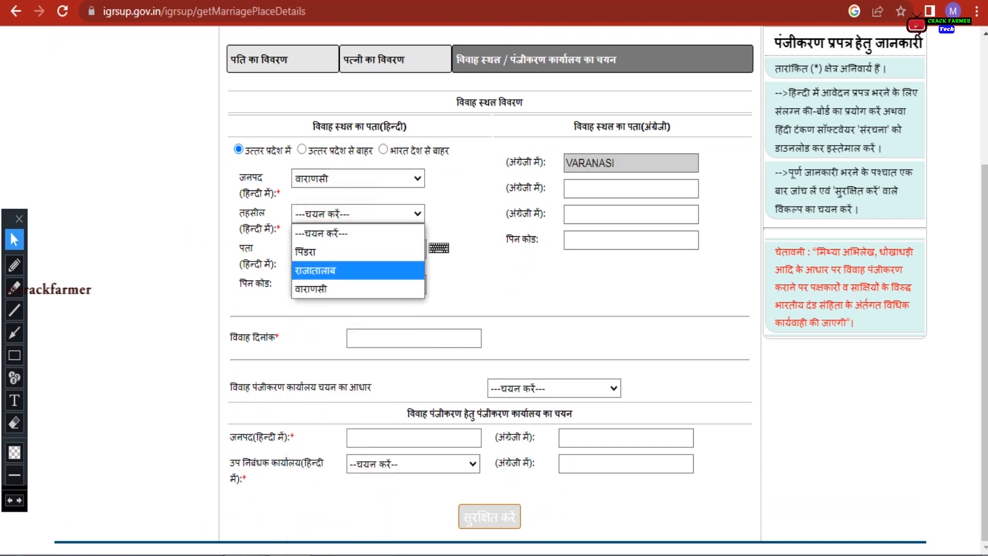
{"action": "left_click", "coordinate": [316, 270]}
Enter the address राजातलाब / RAJATALAB and PIN code 221302
{"action": "left_click", "coordinate": [319, 248]}
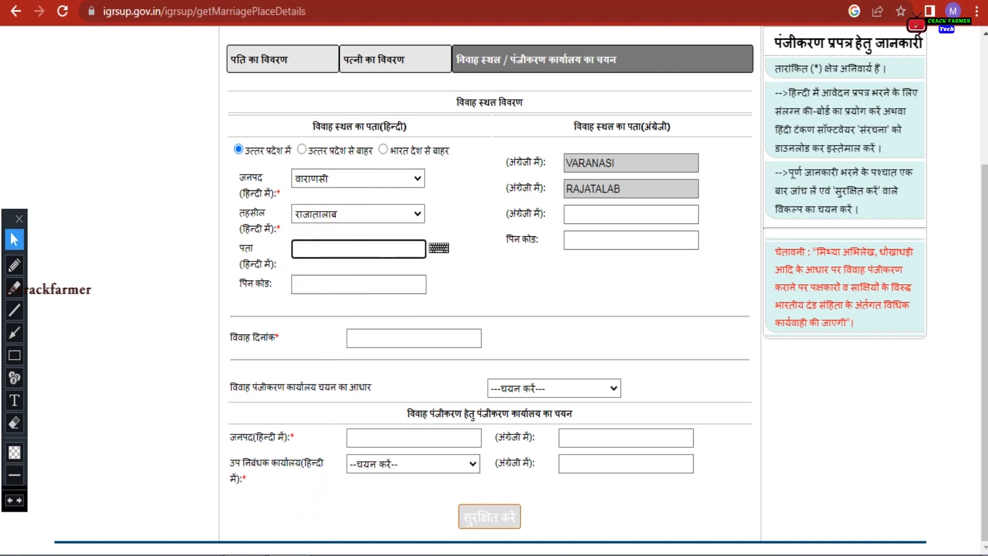
{"action": "type", "text": "राजातला"}
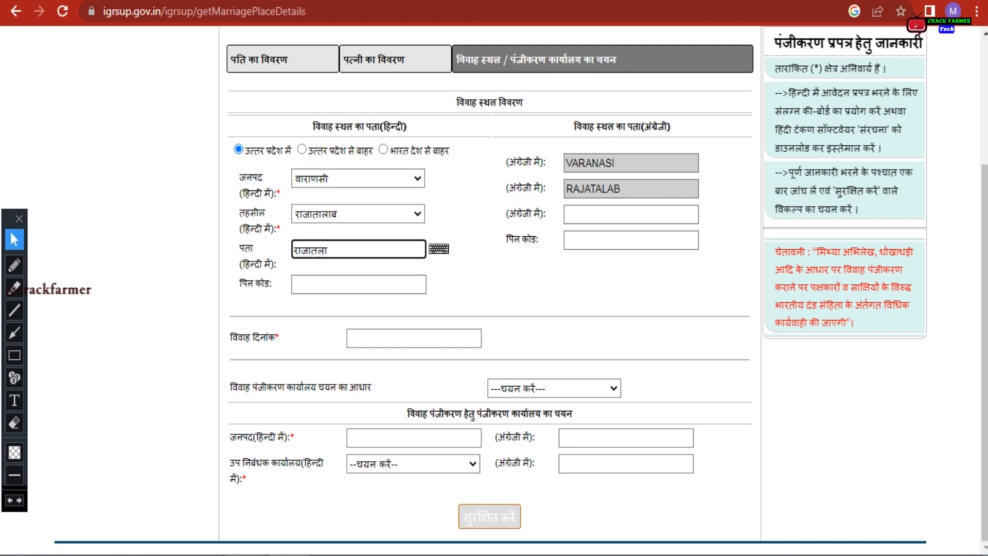
{"action": "type", "text": "ब"}
{"action": "left_click", "coordinate": [631, 214]}
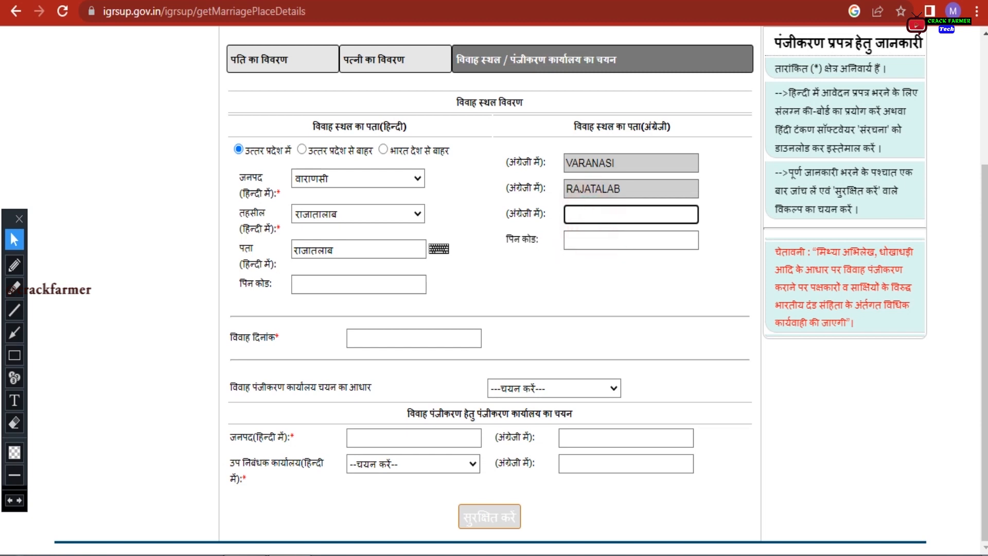
{"action": "type", "text": "RAJATALAB"}
{"action": "key", "text": "Tab"}
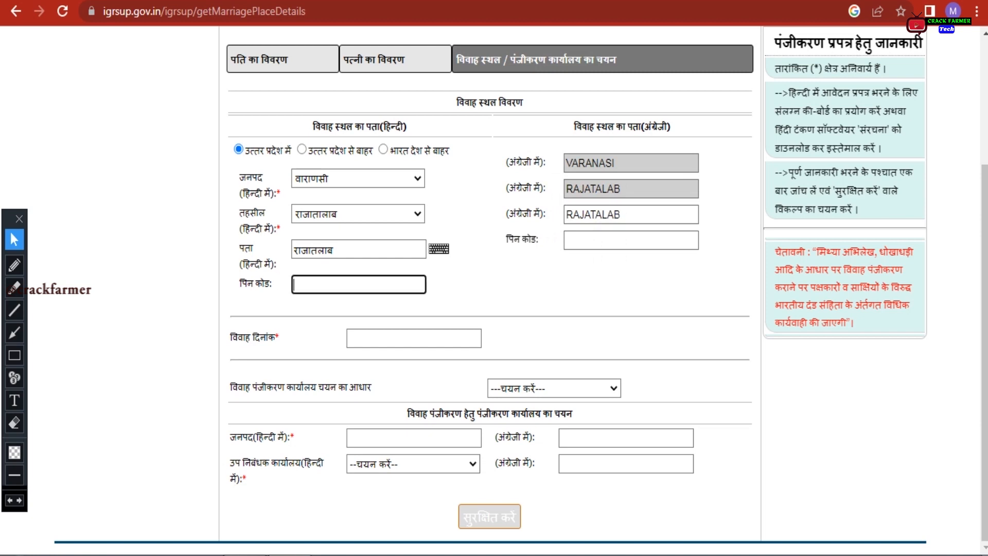
{"action": "type", "text": "221302"}
{"action": "key", "text": "Tab"}
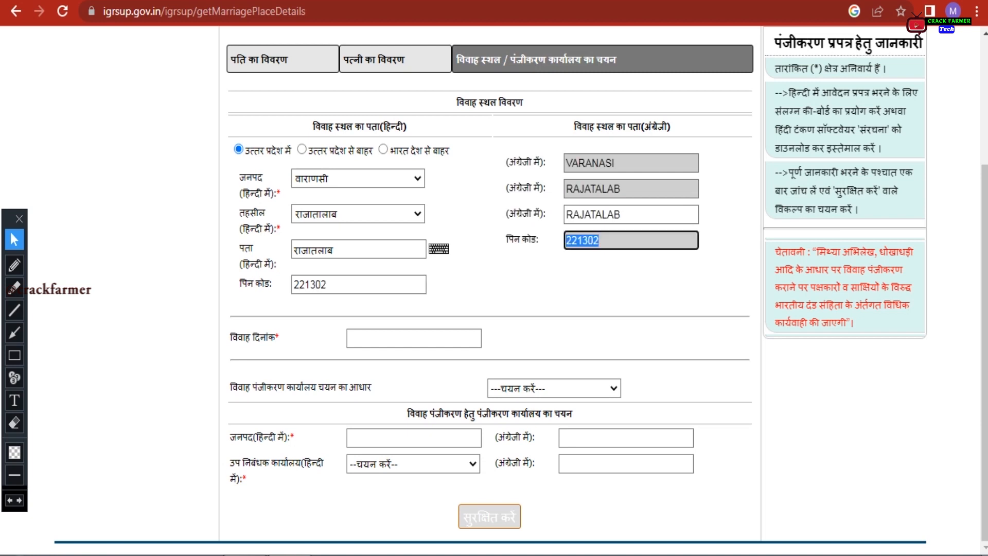
{"action": "left_click", "coordinate": [371, 338]}
{"action": "left_click", "coordinate": [502, 366]}
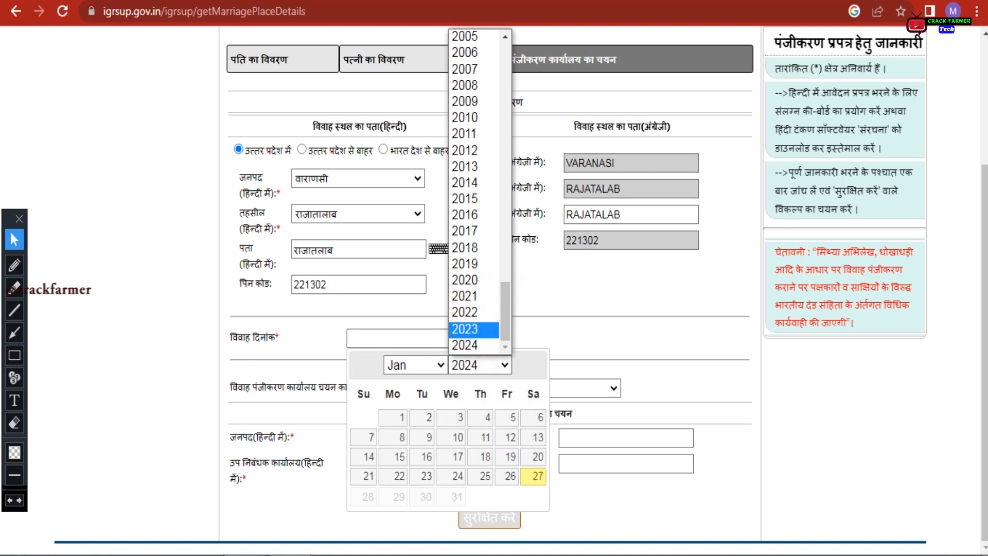
Set the marriage date to 04/01/2024 and base office selection on the wife's residence
{"action": "left_click", "coordinate": [465, 345]}
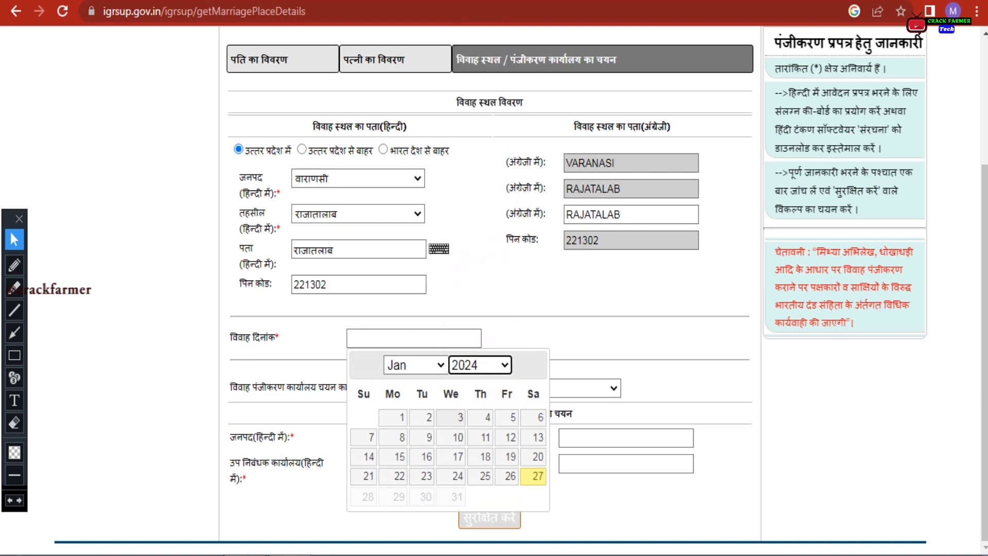
{"action": "left_click", "coordinate": [485, 417]}
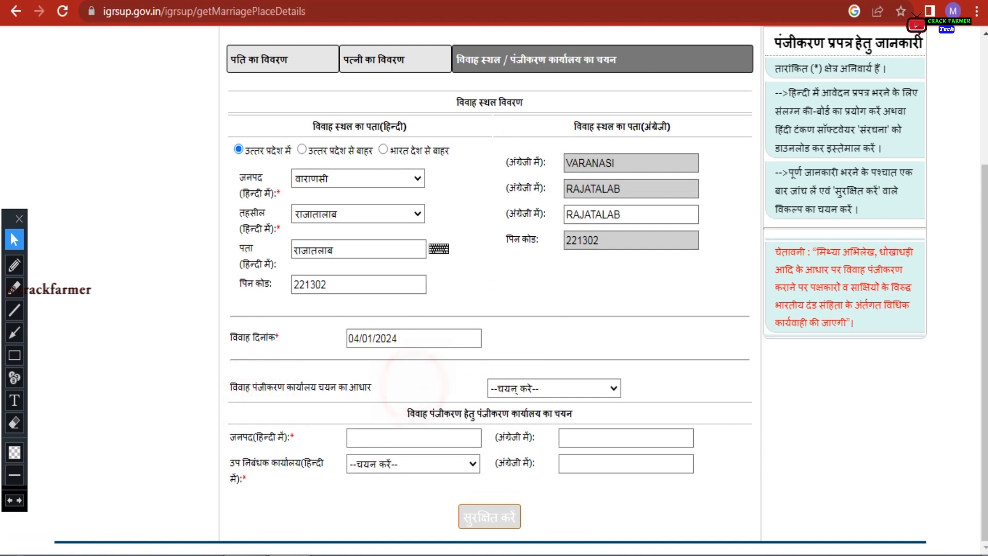
{"action": "left_click", "coordinate": [554, 388]}
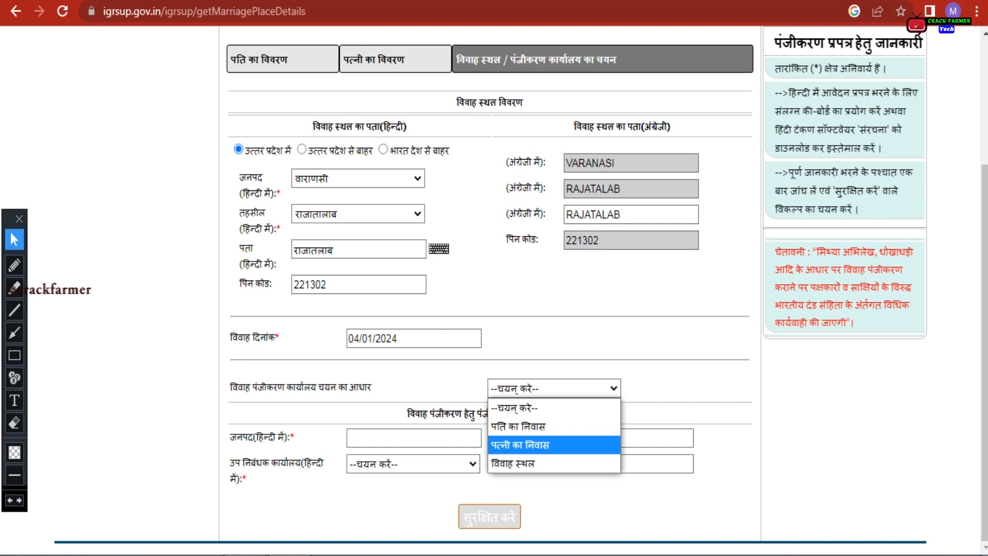
{"action": "key", "text": "Return"}
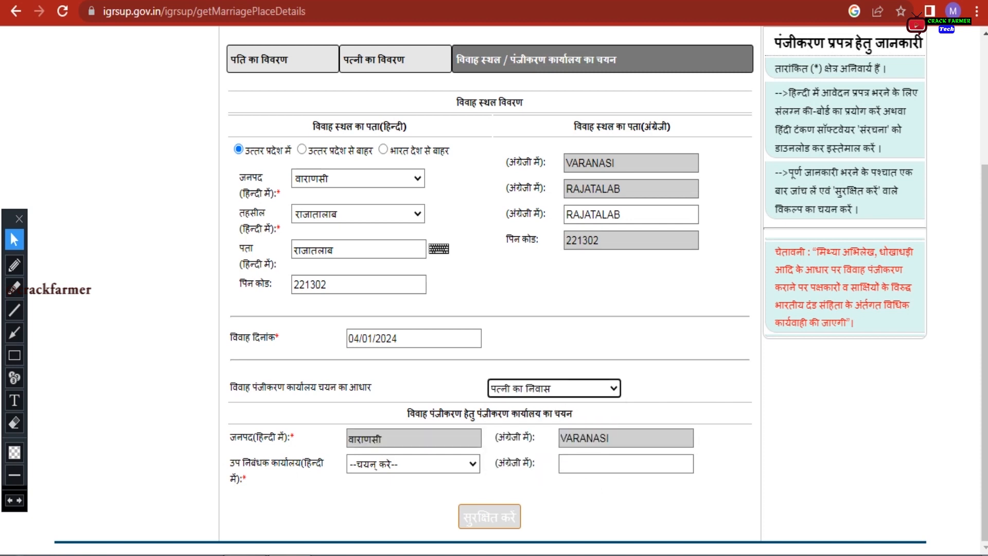
Choose गंगापुर as the sub-registrar office
{"action": "left_click", "coordinate": [430, 463]}
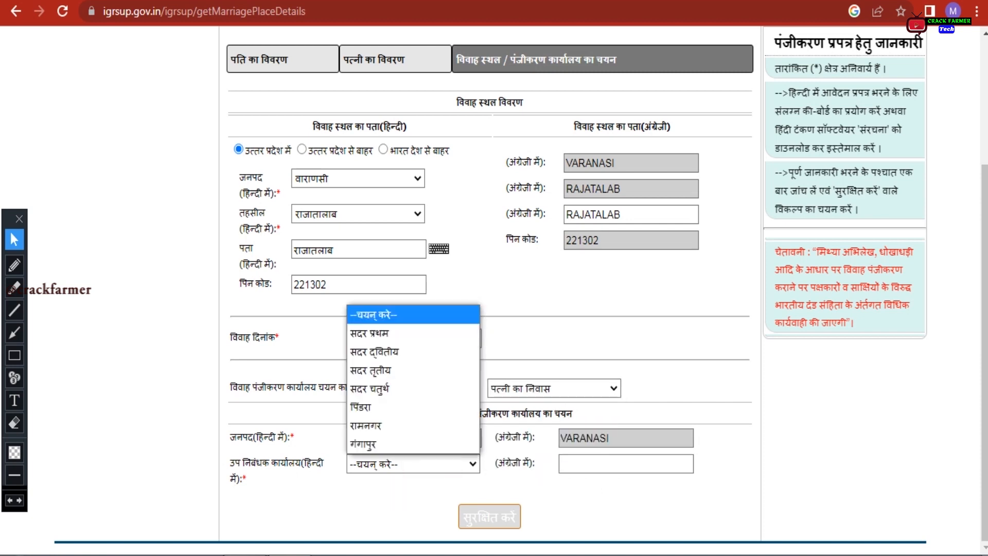
{"action": "left_click", "coordinate": [356, 504]}
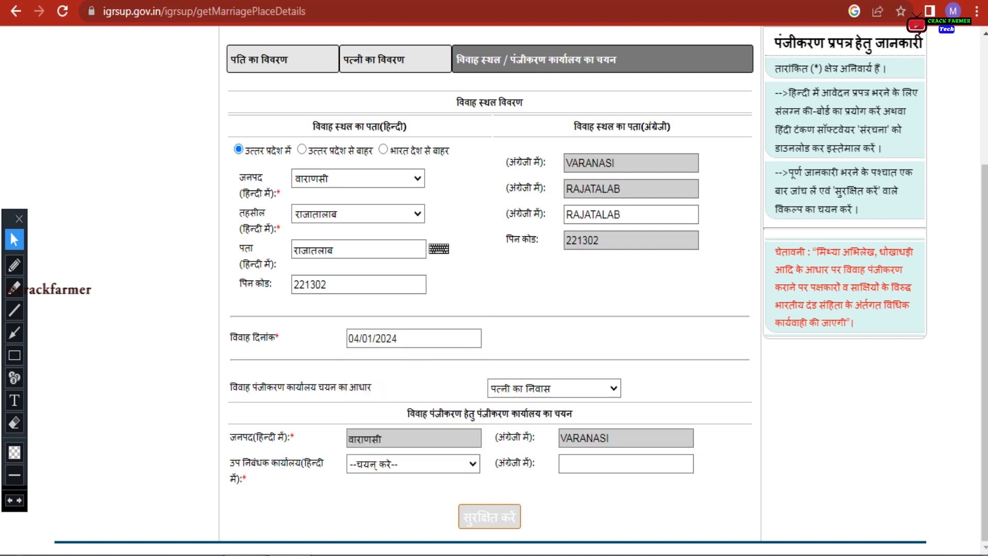
{"action": "left_click", "coordinate": [398, 464]}
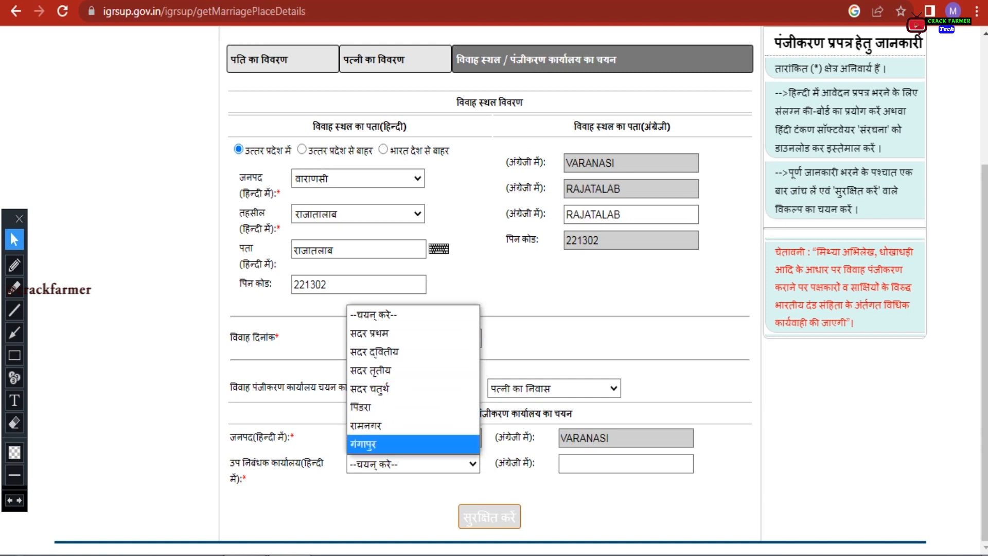
{"action": "left_click", "coordinate": [370, 445]}
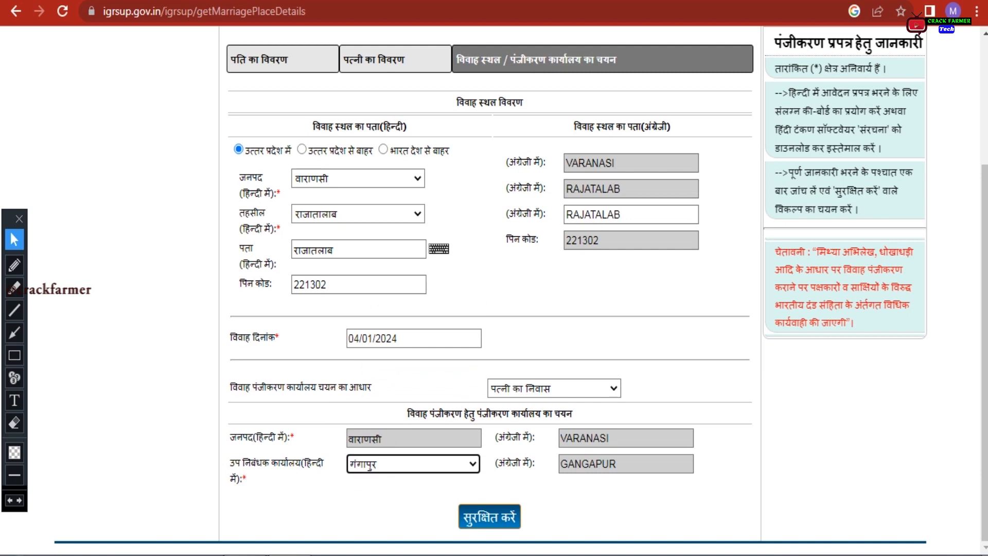
{"action": "left_click", "coordinate": [14, 355]}
{"action": "mouse_move", "coordinate": [221, 39]}
{"action": "left_mouse_down"}
{"action": "mouse_move", "coordinate": [556, 78]}
{"action": "mouse_move", "coordinate": [755, 79]}
{"action": "left_mouse_up"}
{"action": "left_click", "coordinate": [15, 377]}
{"action": "left_click", "coordinate": [263, 76]}
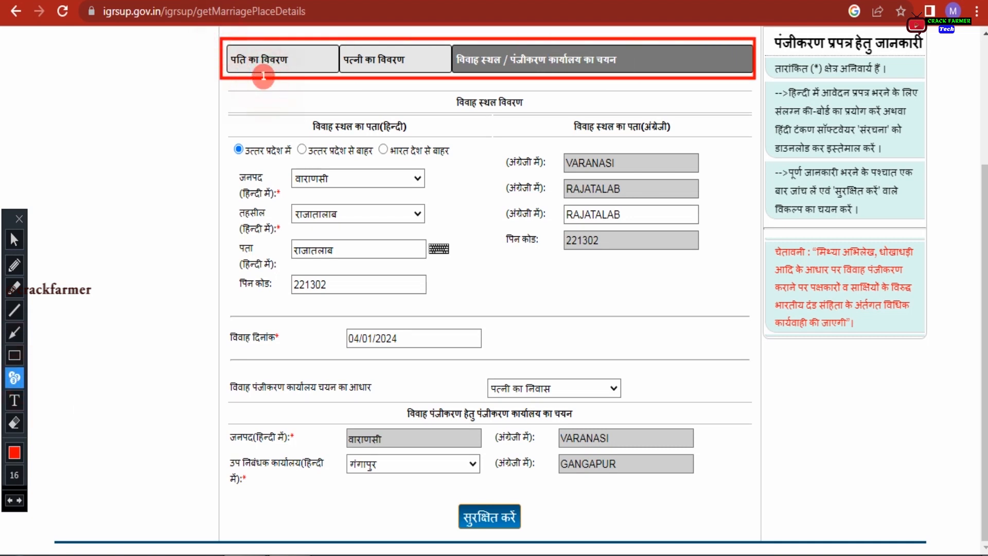
{"action": "left_click", "coordinate": [381, 76]}
{"action": "left_click", "coordinate": [548, 78]}
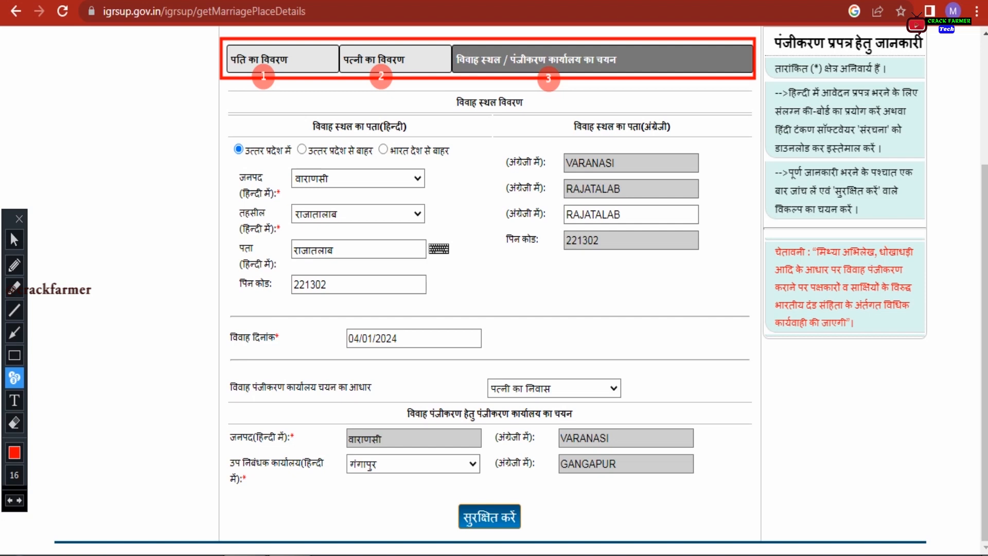
{"action": "key", "text": "ctrl+z"}
{"action": "key", "text": "ctrl+z"}
{"action": "key", "text": "ctrl+z"}
{"action": "key", "text": "ctrl+z"}
{"action": "key", "text": "r"}
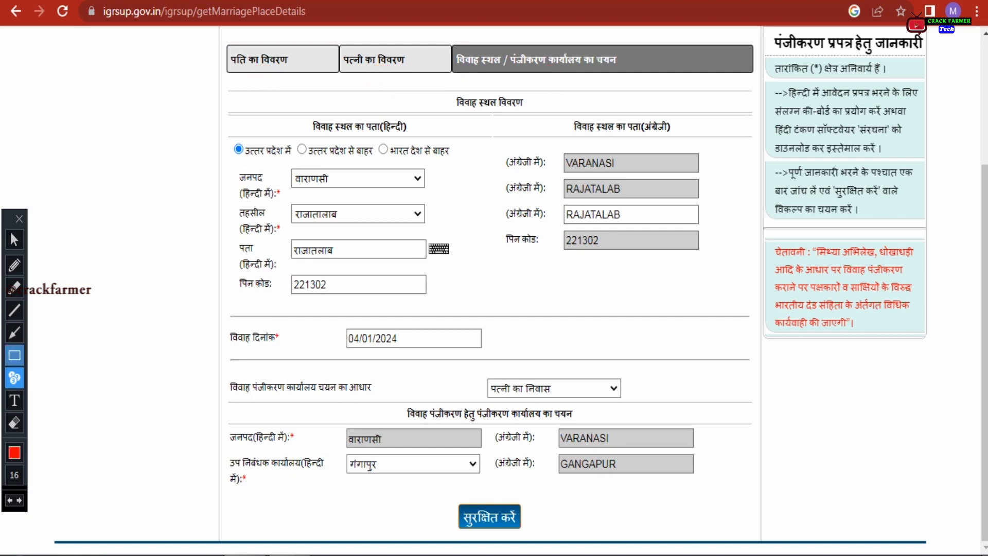
{"action": "mouse_move", "coordinate": [436, 498]}
{"action": "left_mouse_down"}
{"action": "mouse_move", "coordinate": [448, 514]}
{"action": "mouse_move", "coordinate": [545, 530]}
{"action": "left_mouse_up"}
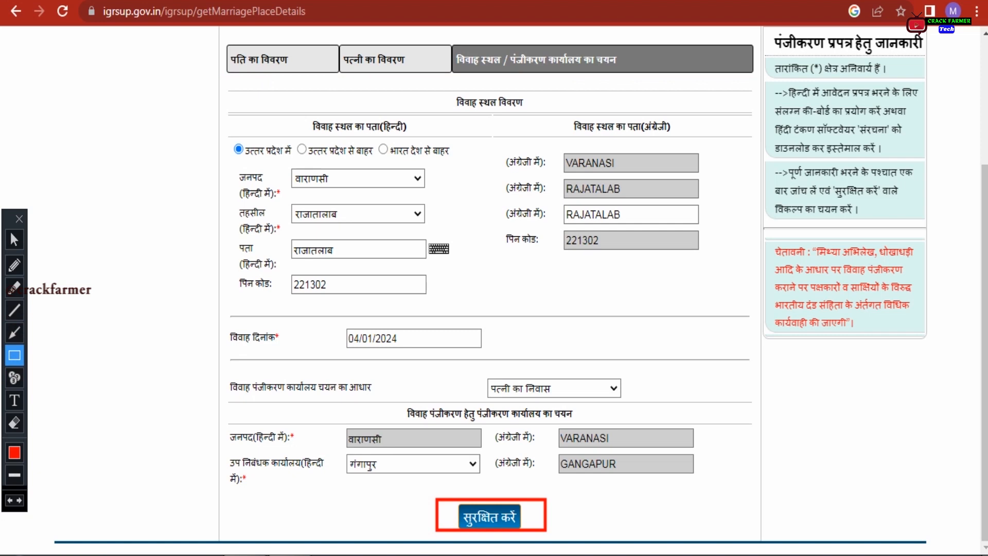
{"action": "key", "text": "ctrl+z"}
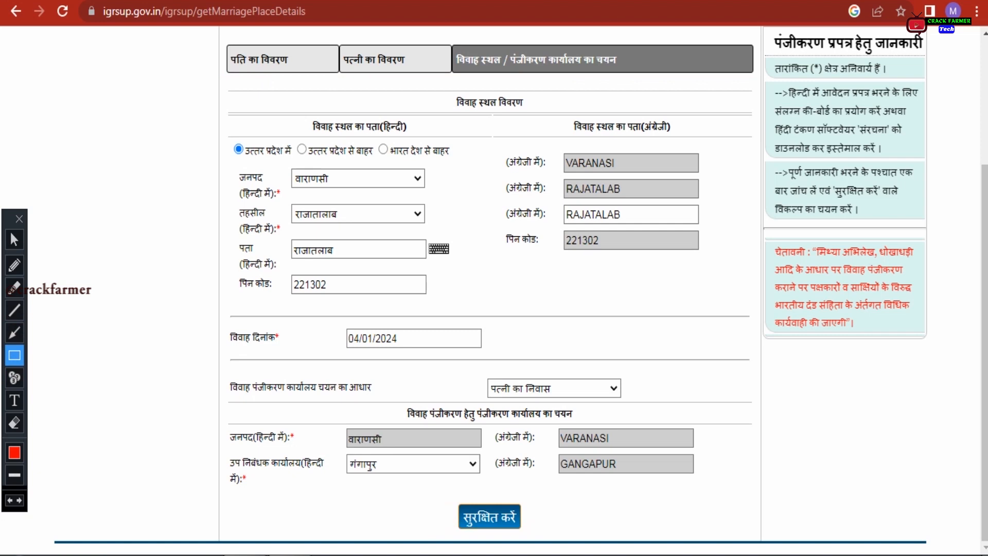
{"action": "left_click", "coordinate": [14, 240]}
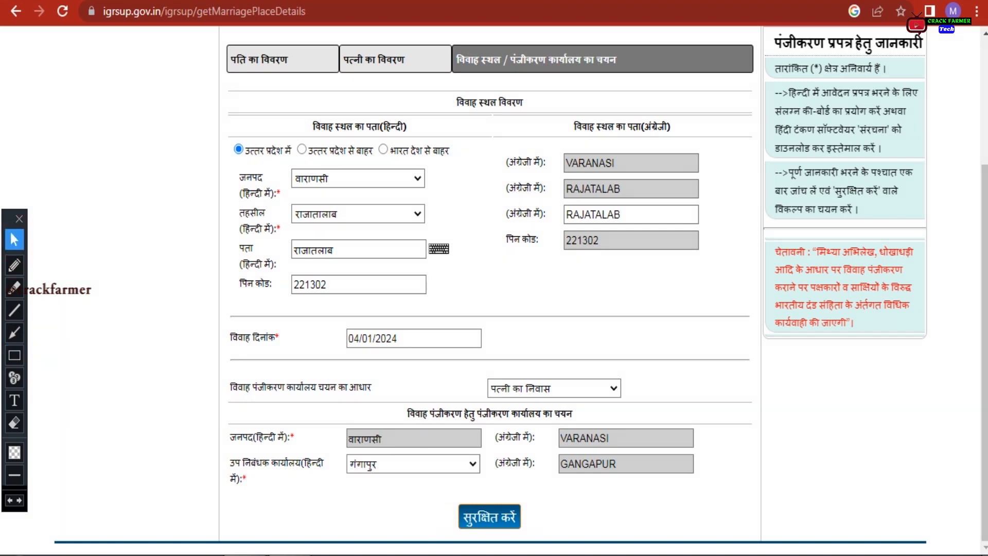
Save the marriage place details to reach the photo and document upload page
{"action": "left_click", "coordinate": [431, 486]}
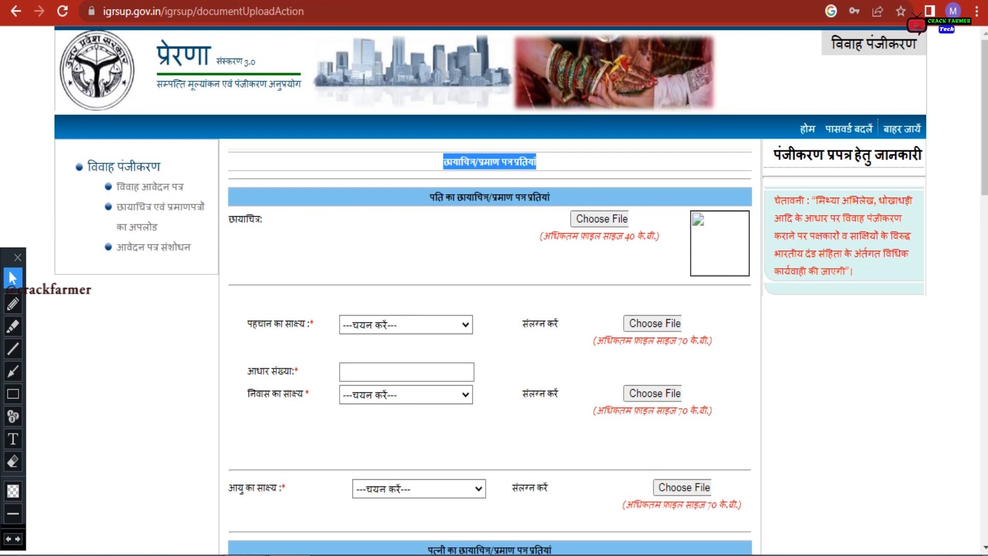
{"action": "left_click", "coordinate": [403, 174]}
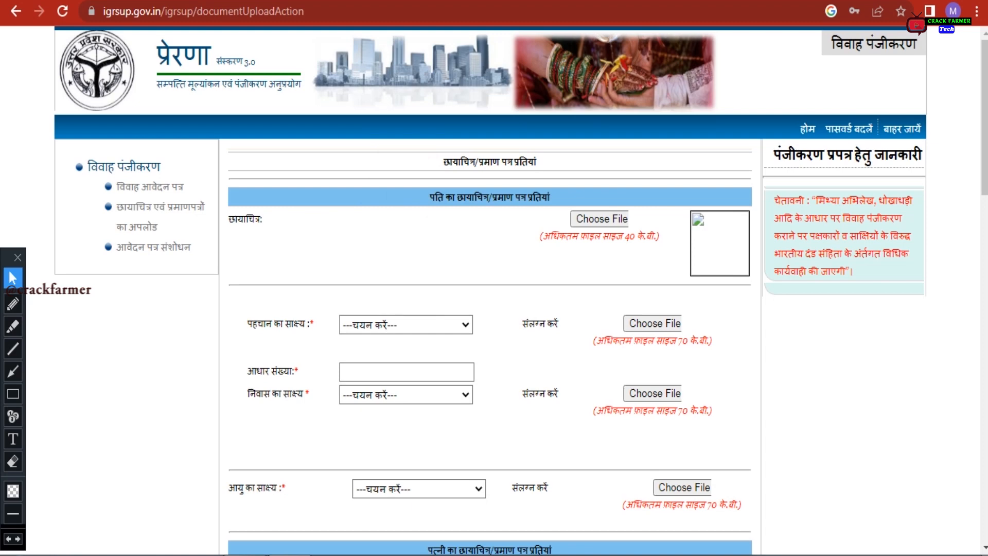
{"action": "left_click", "coordinate": [444, 263]}
{"action": "left_click", "coordinate": [442, 165]}
Highlight the upload section heading and the husband's photo and certificates heading
{"action": "left_click_drag", "start_coordinate": [443, 162], "coordinate": [538, 162]}
{"action": "triple_click", "coordinate": [588, 161]}
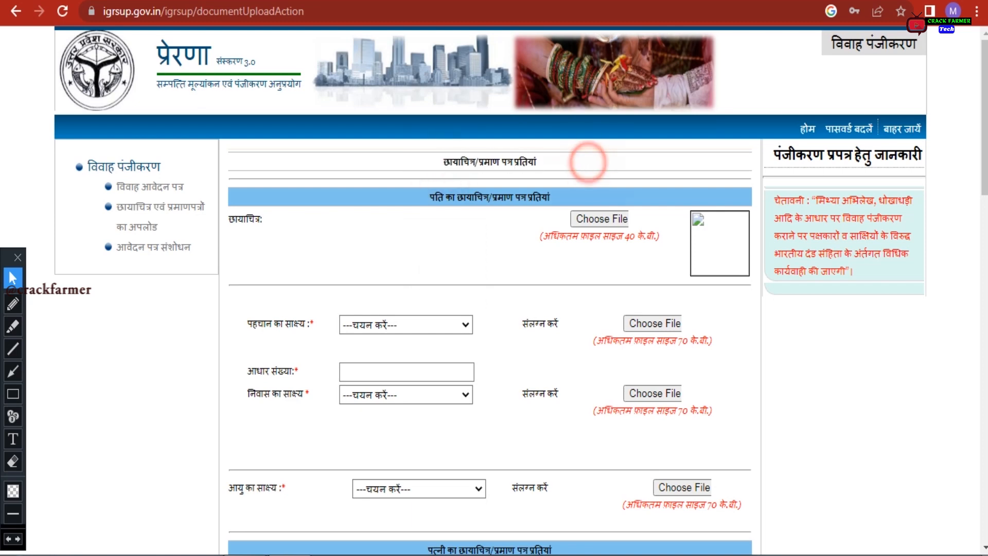
{"action": "left_click_drag", "start_coordinate": [430, 197], "coordinate": [550, 196]}
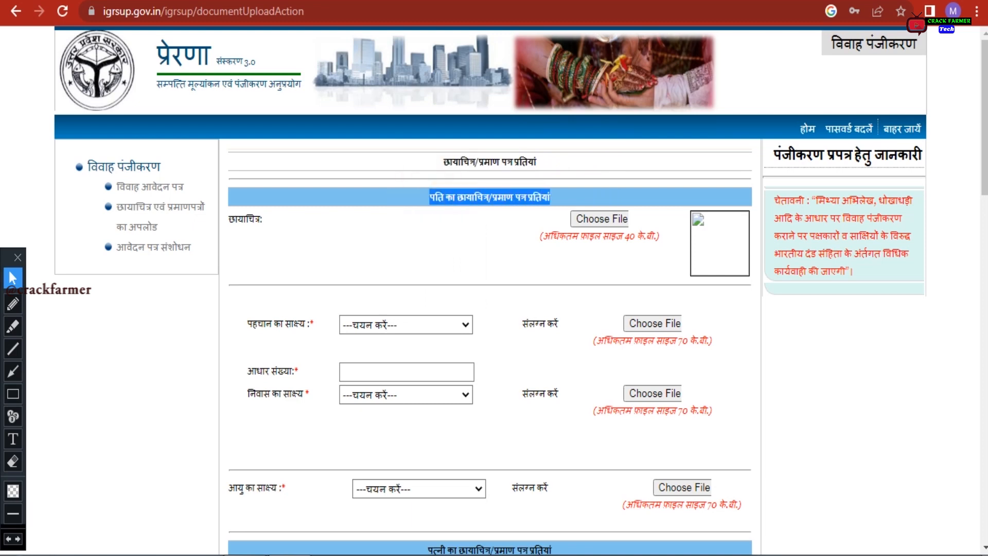
{"action": "left_click", "coordinate": [410, 249]}
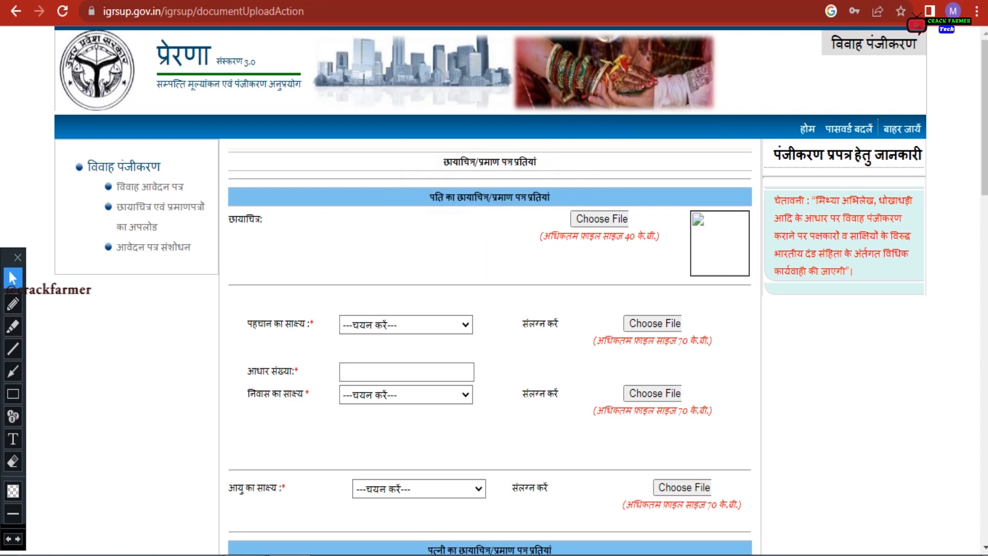
{"action": "left_click_drag", "start_coordinate": [431, 196], "coordinate": [507, 197]}
{"action": "left_click", "coordinate": [286, 289]}
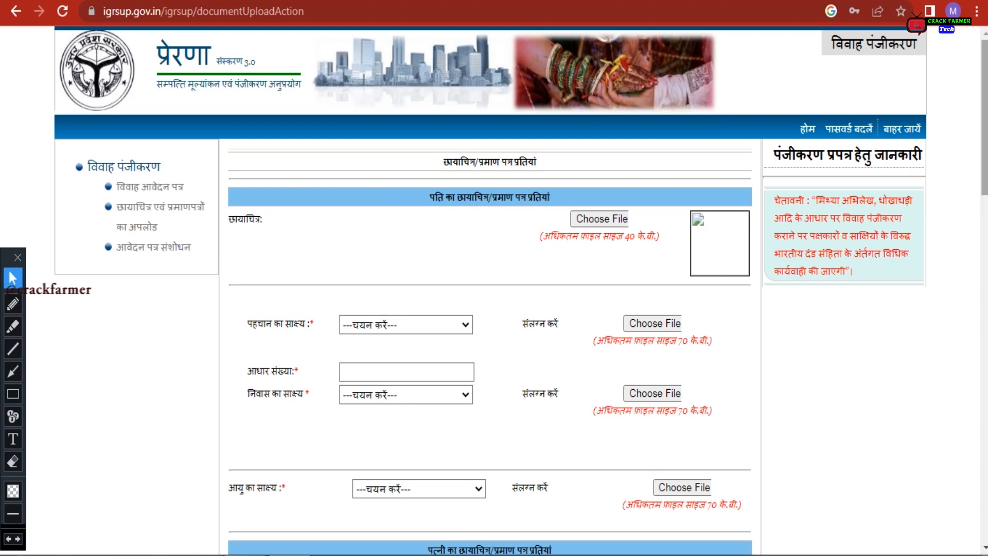
Scroll down and highlight the husband's identity proof label
{"action": "scroll", "coordinate": [521, 290], "scroll_direction": "down", "scroll_amount": 2}
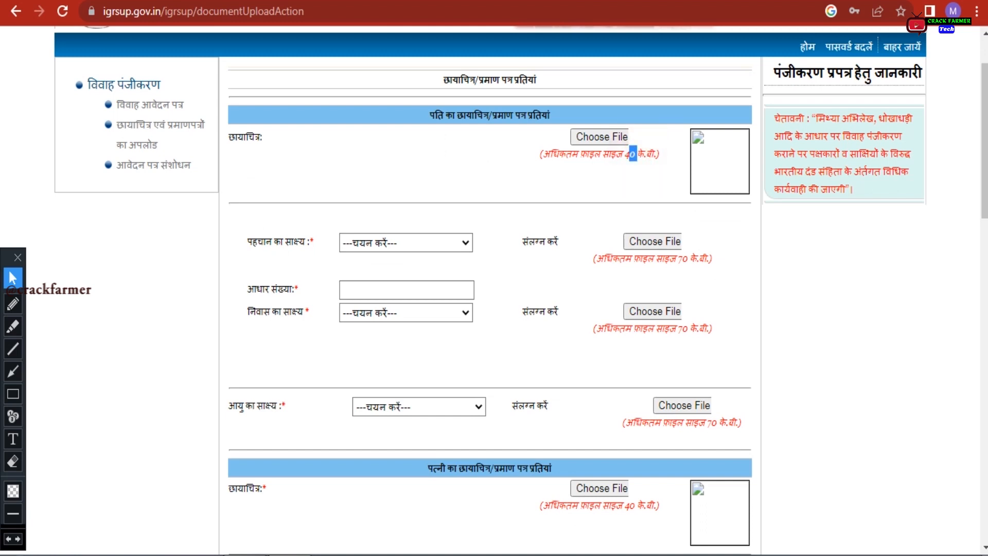
{"action": "left_click", "coordinate": [495, 181]}
{"action": "left_click_drag", "start_coordinate": [248, 240], "coordinate": [294, 240]}
{"action": "left_click", "coordinate": [453, 240]}
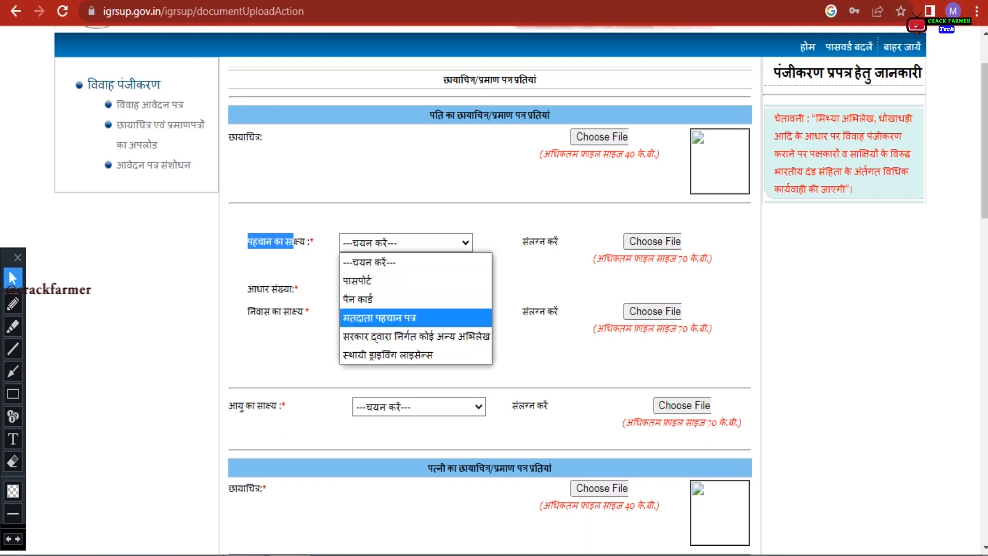
Choose मतदाता पहचान पत्र as identity proof, note its 70 KB limit, and start the Aadhaar number
{"action": "key", "text": "Return"}
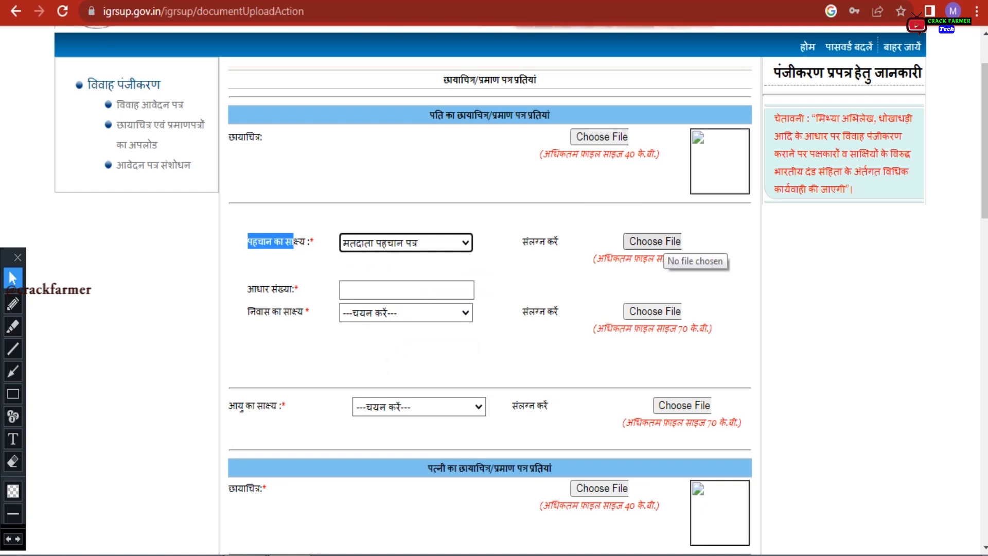
{"action": "left_click", "coordinate": [653, 241]}
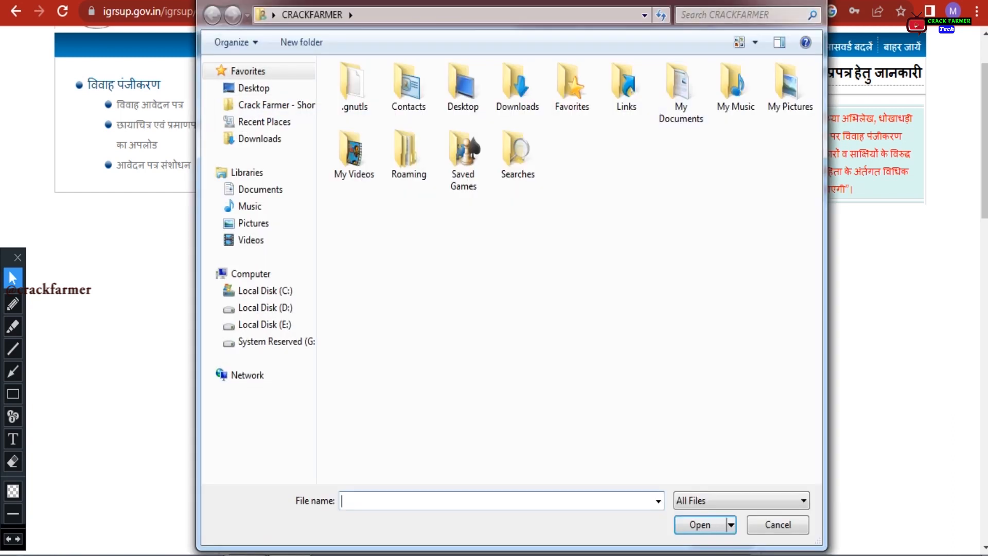
{"action": "key", "text": "Escape"}
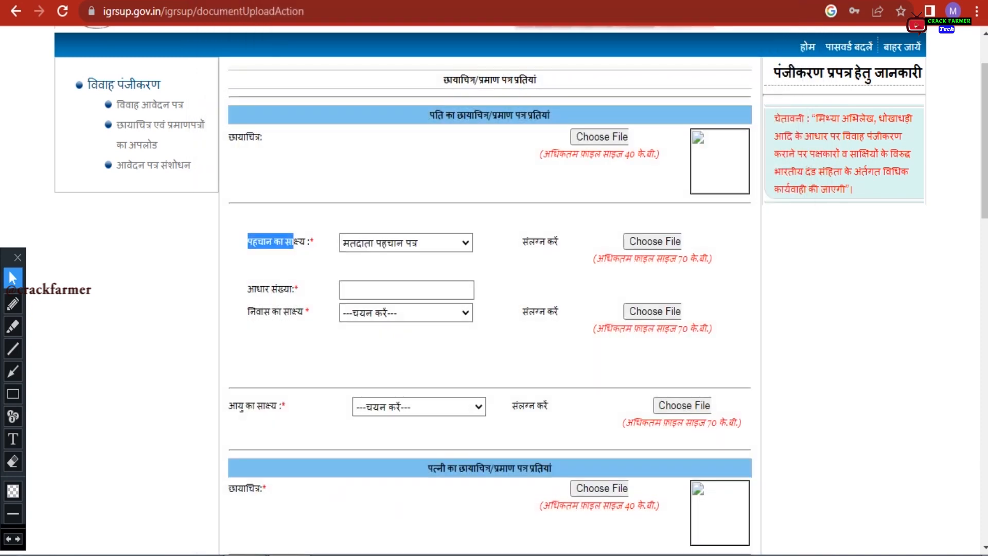
{"action": "left_click_drag", "start_coordinate": [677, 259], "coordinate": [709, 259]}
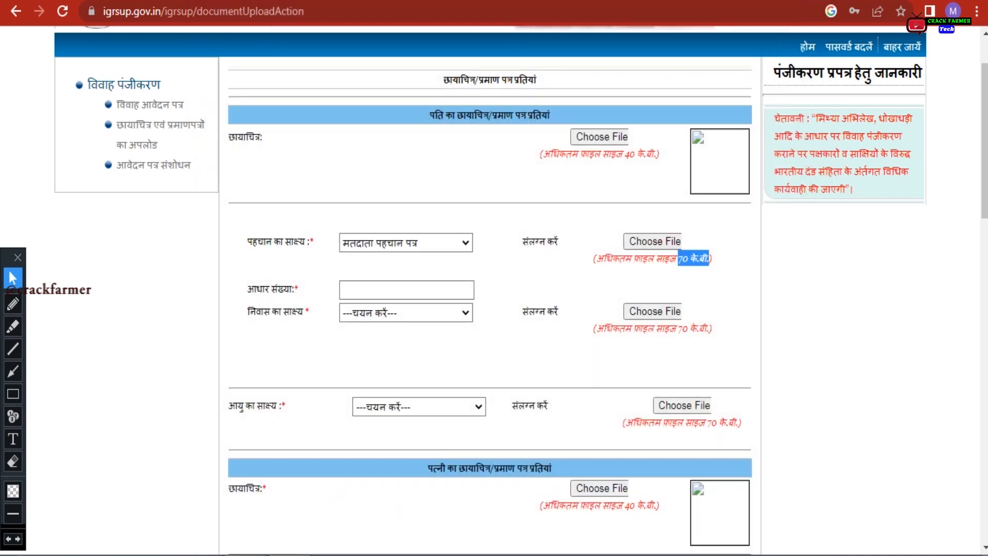
{"action": "left_click", "coordinate": [511, 263]}
{"action": "left_click", "coordinate": [412, 288]}
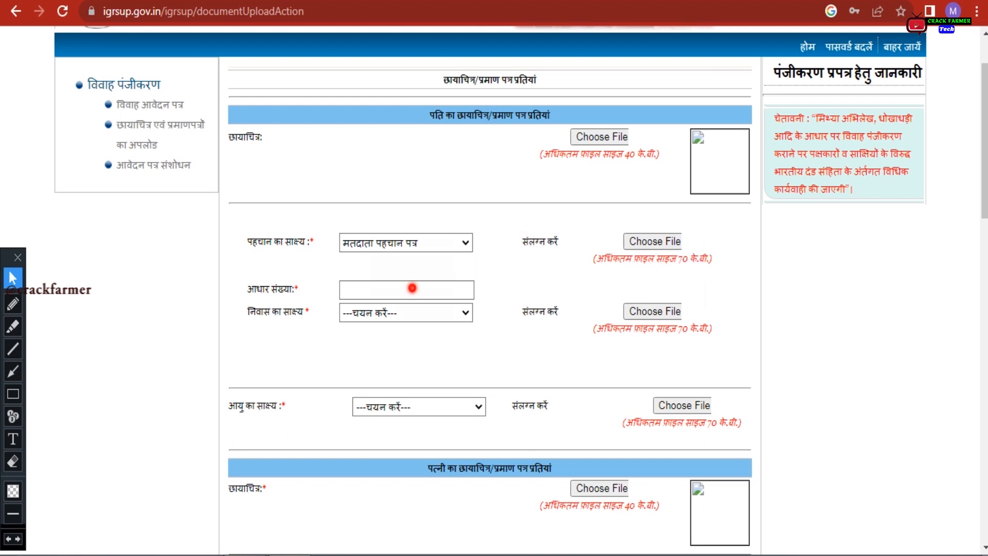
{"action": "type", "text": "0000"}
{"action": "key", "text": "BackSpace"}
{"action": "key", "text": "BackSpace"}
{"action": "key", "text": "BackSpace"}
{"action": "key", "text": "BackSpace"}
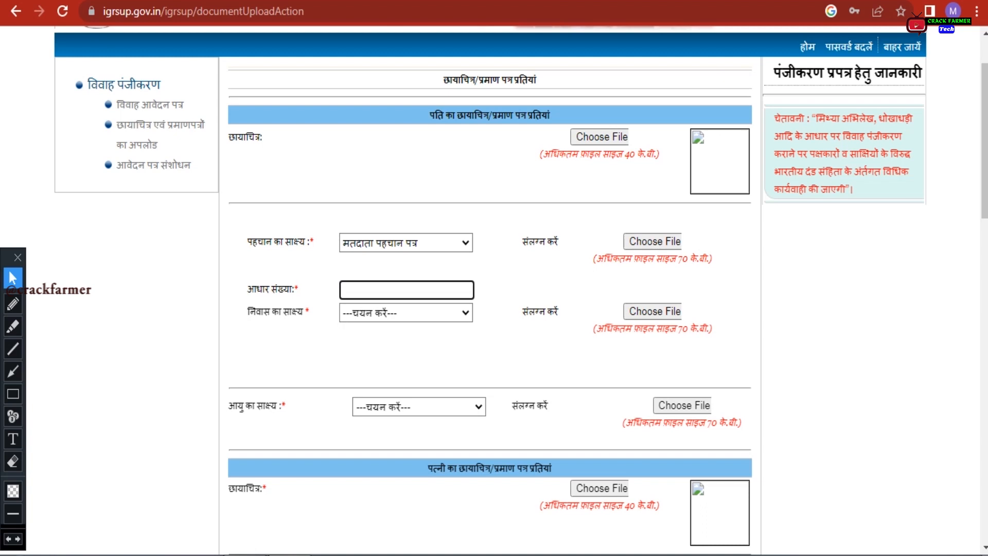
Set the husband's residence proof to आधार कार्ड at first
{"action": "left_click", "coordinate": [412, 313]}
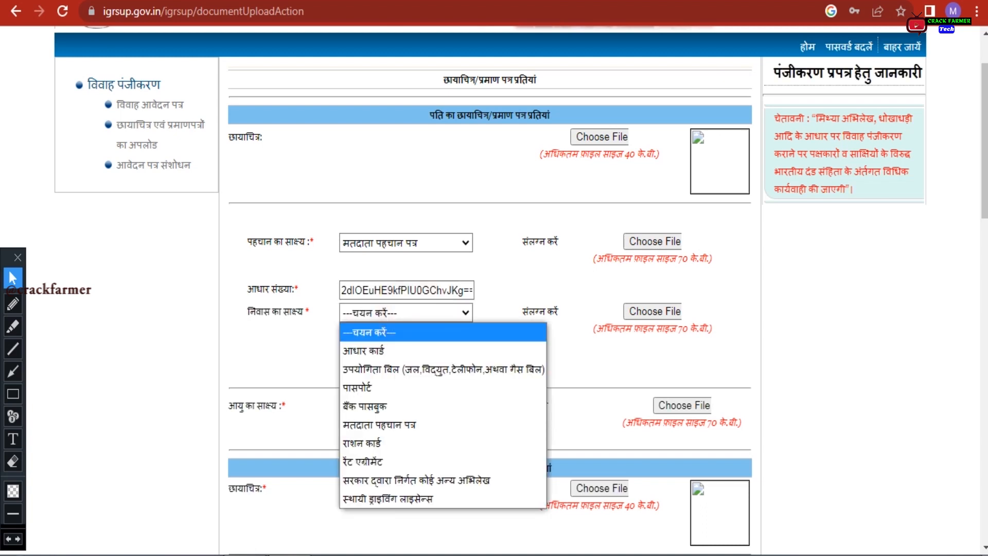
{"action": "key", "text": "Down"}
{"action": "key", "text": "Return"}
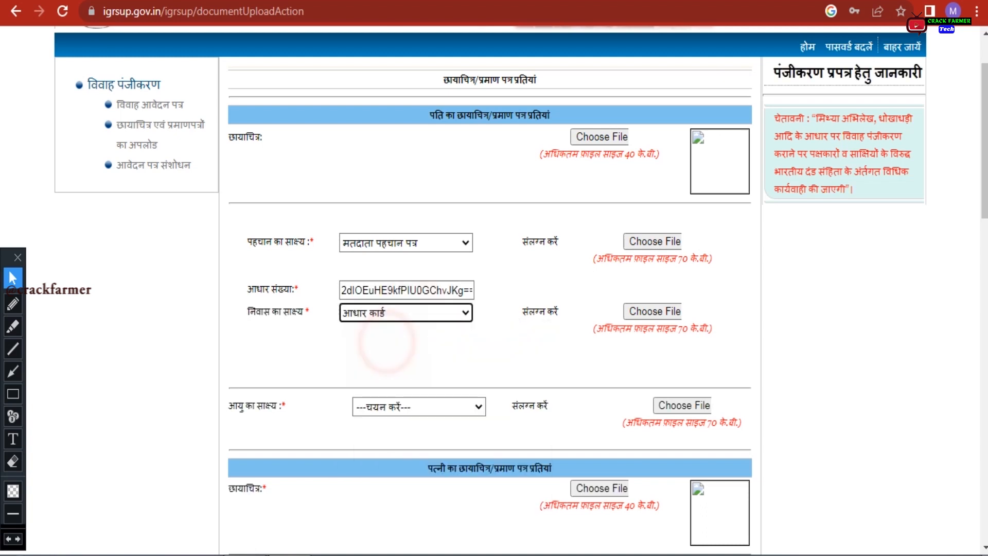
{"action": "triple_click", "coordinate": [249, 320]}
{"action": "left_click", "coordinate": [441, 334]}
Change the residence proof to बैंक पासबुक and point out its 70 KB file-size limit
{"action": "left_click", "coordinate": [466, 312]}
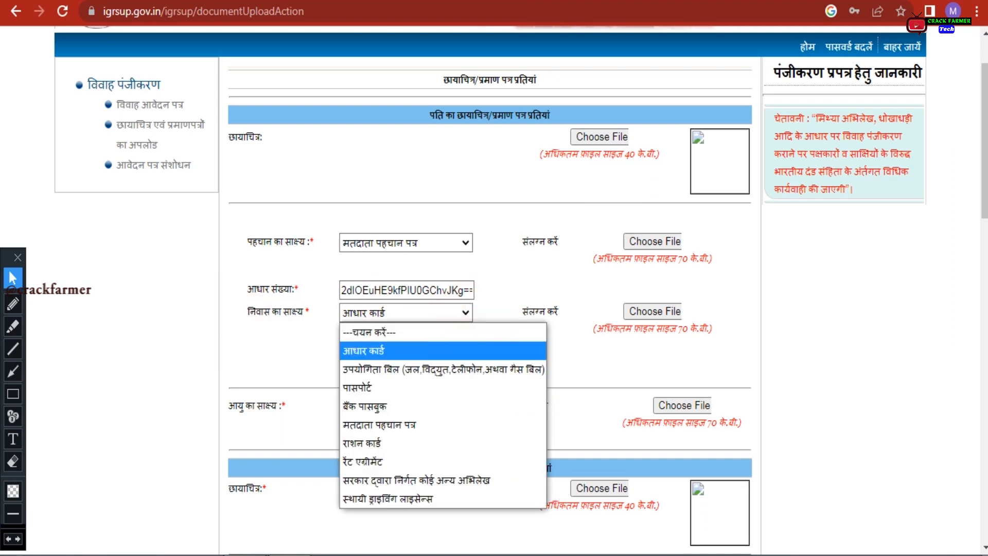
{"action": "key", "text": "Up"}
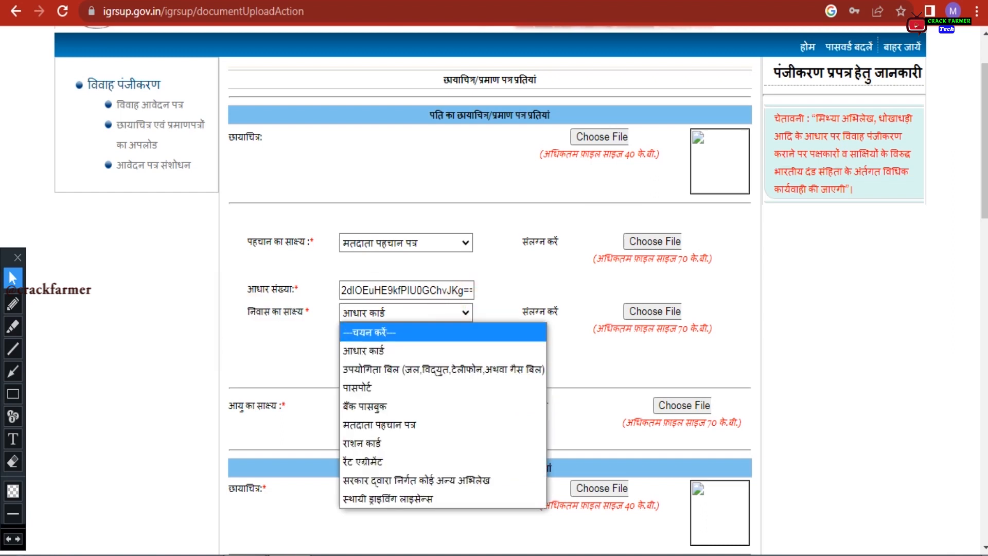
{"action": "key", "text": "Down"}
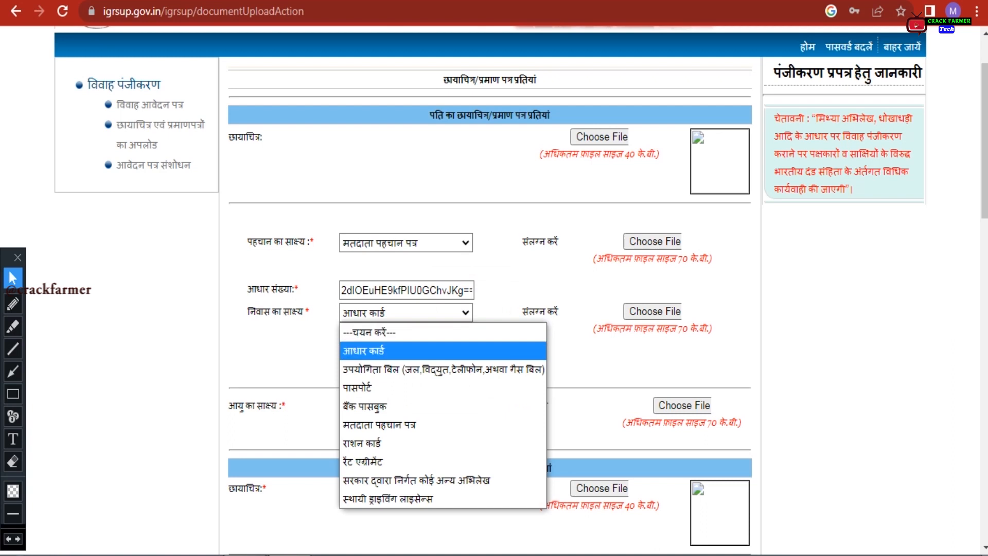
{"action": "key", "text": "Down"}
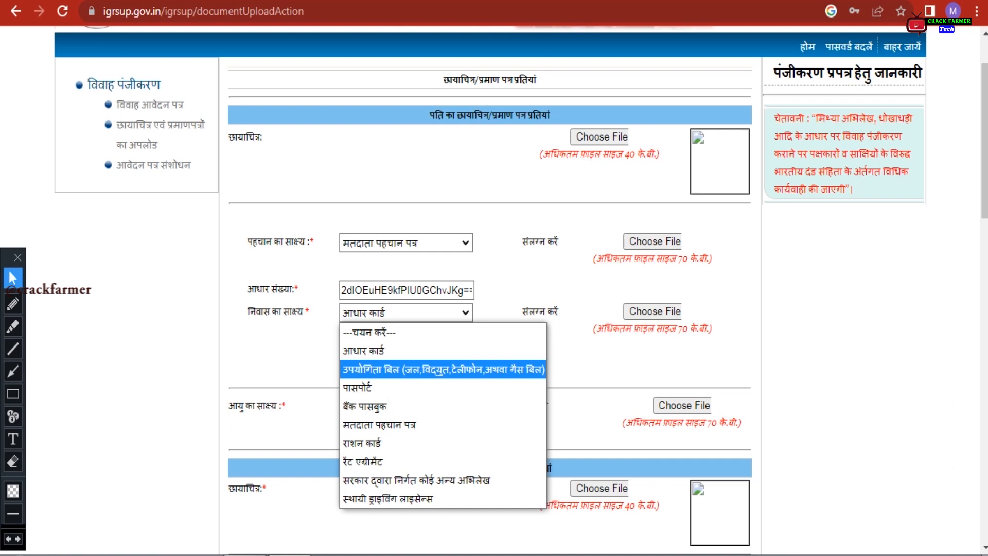
{"action": "key", "text": "Down"}
{"action": "key", "text": "Down"}
{"action": "key", "text": "Down"}
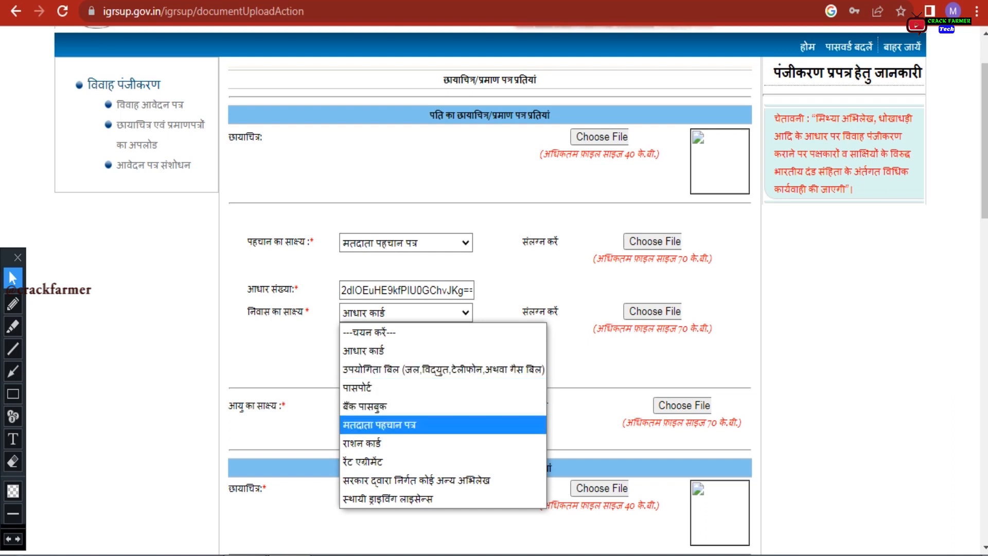
{"action": "key", "text": "Down"}
{"action": "key", "text": "Down"}
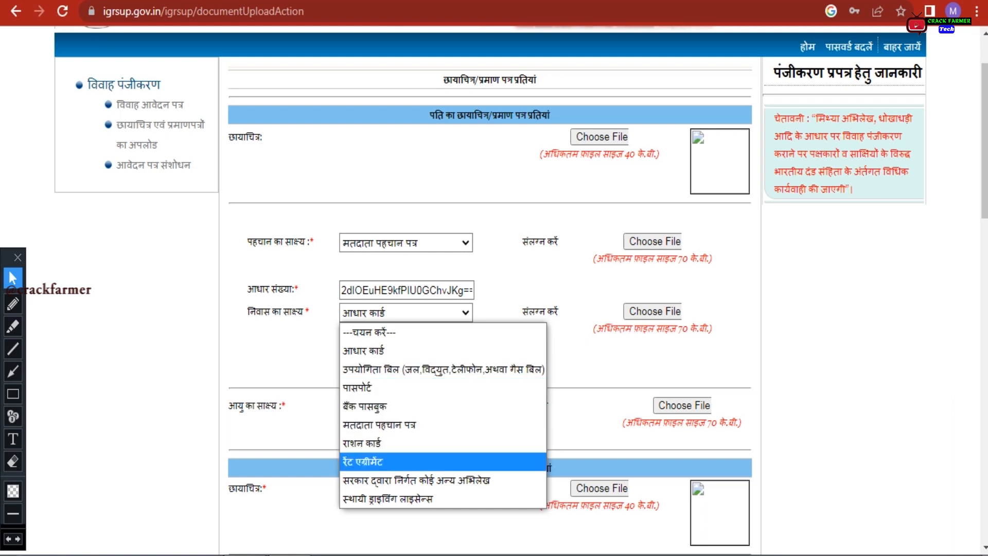
{"action": "key", "text": "Down"}
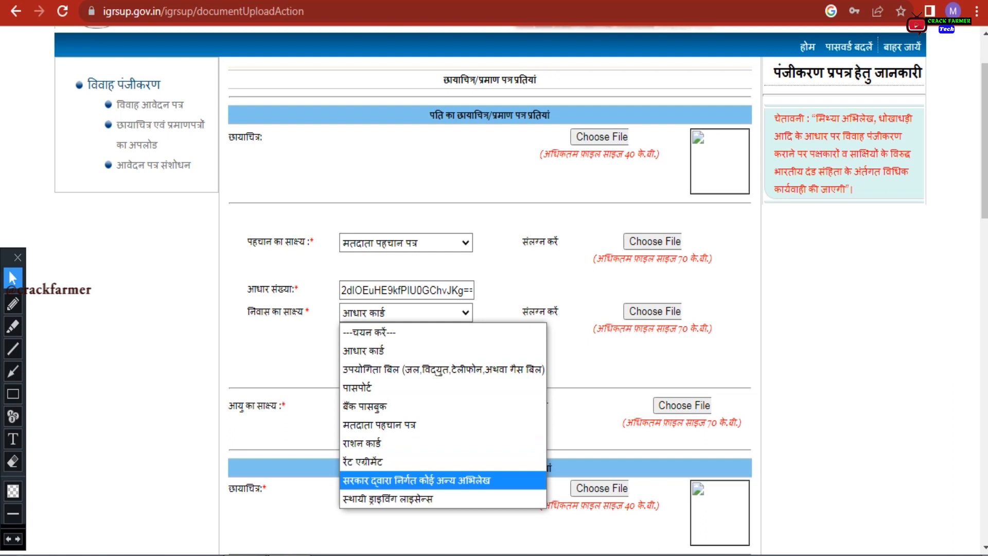
{"action": "key", "text": "Down"}
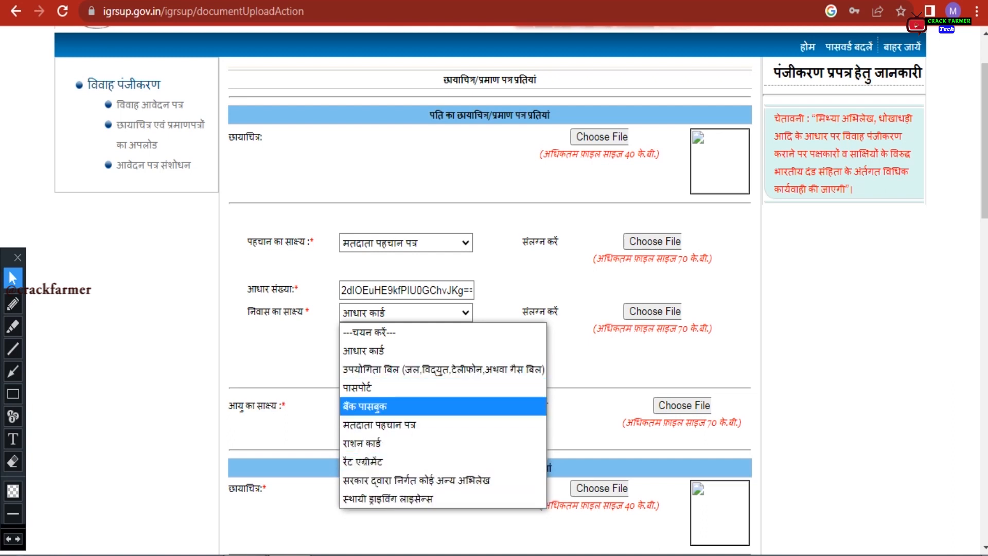
{"action": "left_click", "coordinate": [377, 406]}
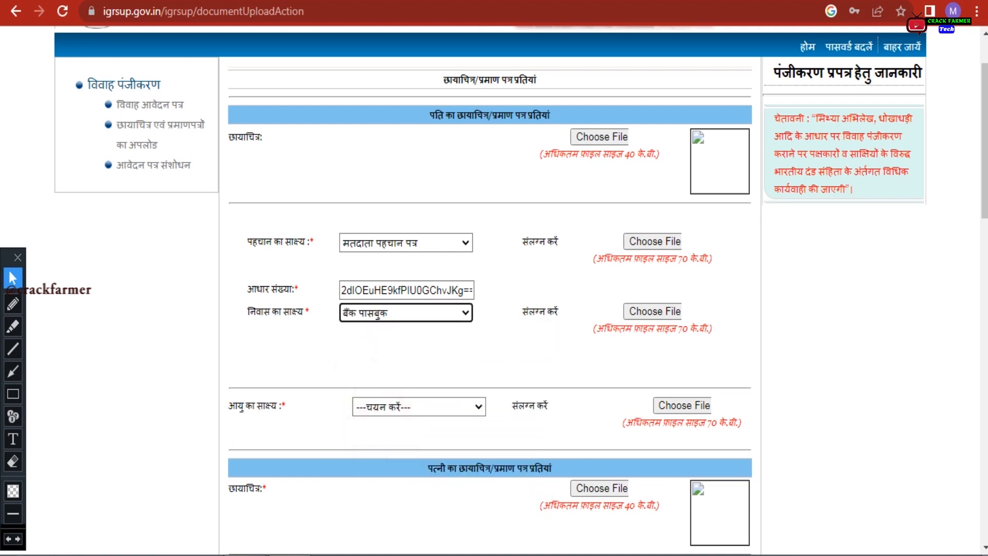
{"action": "left_click_drag", "start_coordinate": [597, 329], "coordinate": [709, 329]}
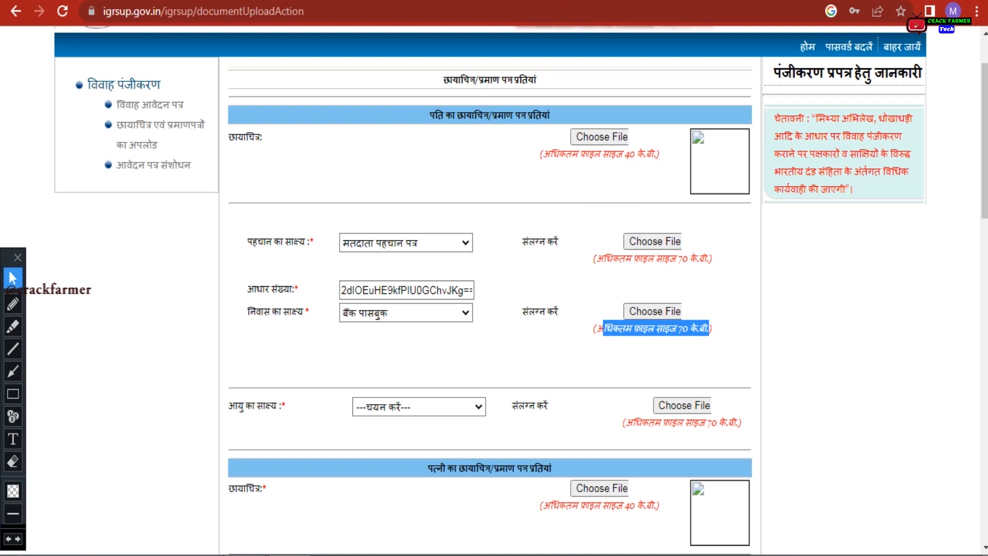
{"action": "left_click", "coordinate": [550, 345]}
{"action": "left_click_drag", "start_coordinate": [236, 405], "coordinate": [285, 405]}
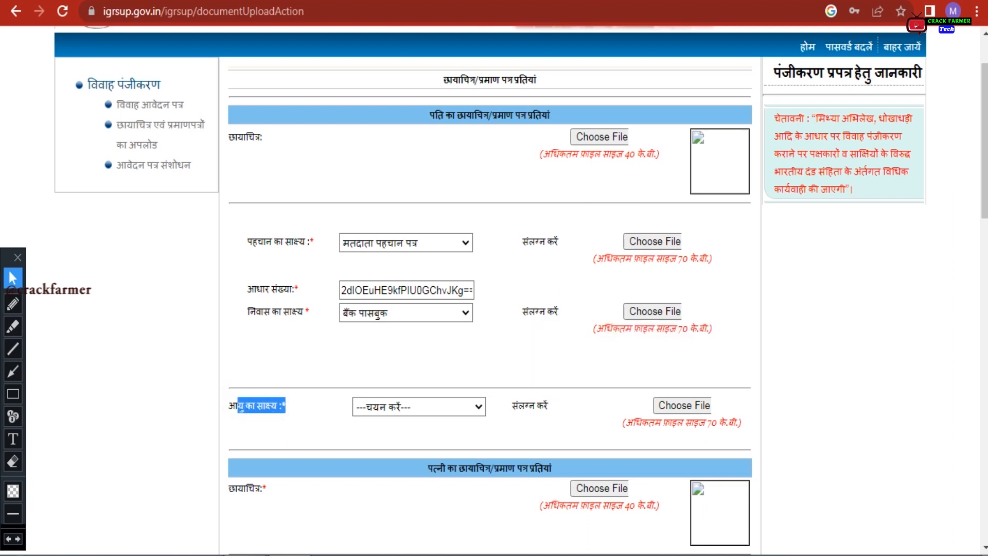
Pick हाईस्कूल/ एस०एस०सी० प्रमाण पत्र as age proof, then highlight the wife's photo and certificate section
{"action": "left_click", "coordinate": [481, 403]}
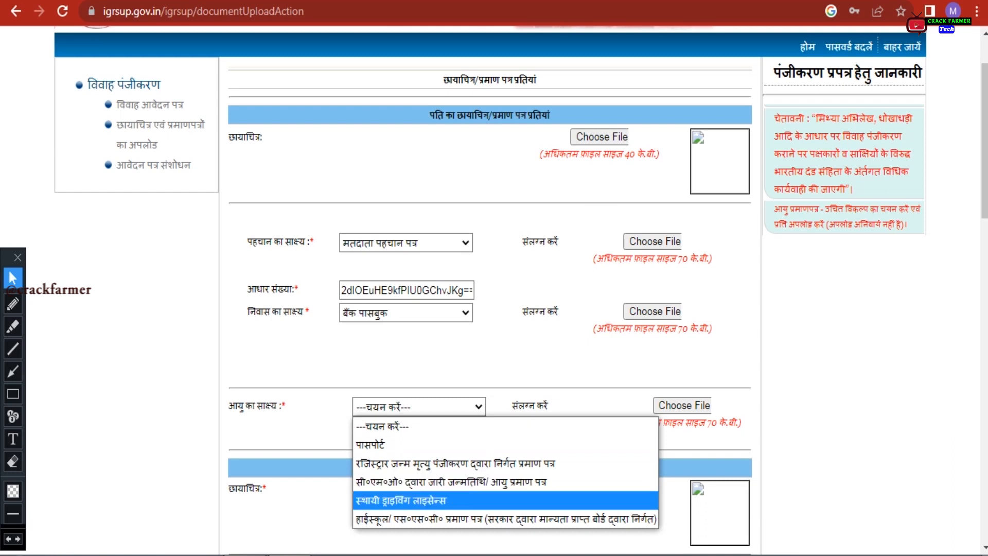
{"action": "key", "text": "Down"}
{"action": "key", "text": "Up"}
{"action": "key", "text": "Up"}
{"action": "key", "text": "Up"}
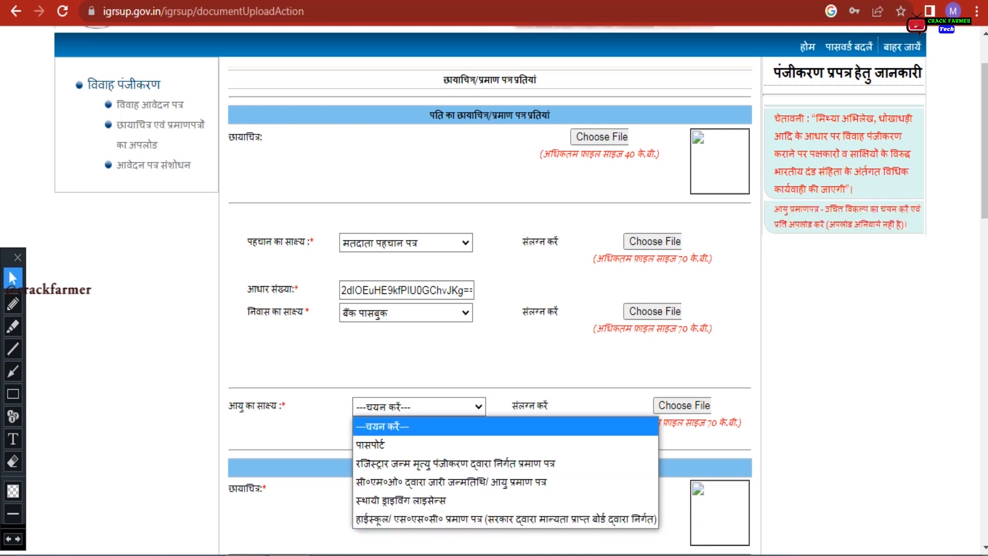
{"action": "key", "text": "Up"}
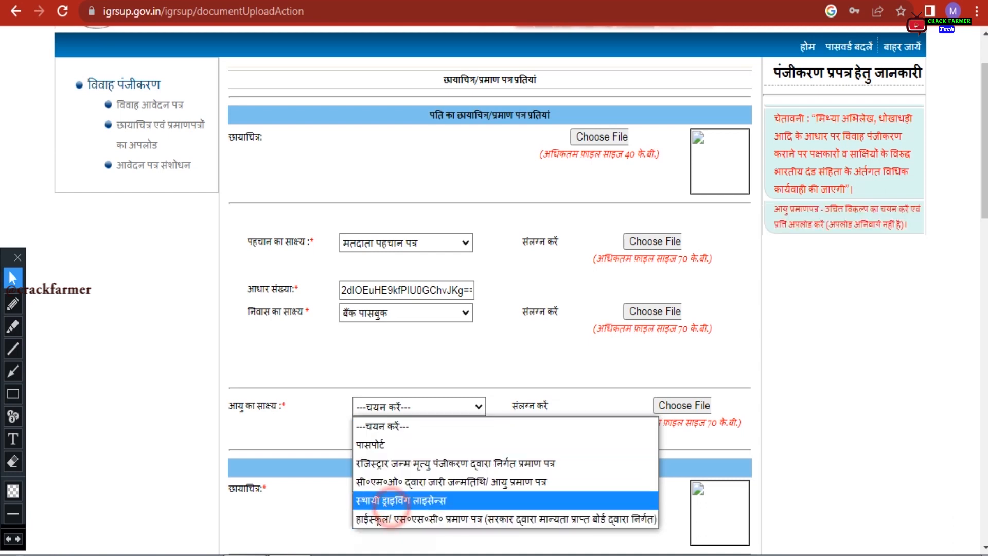
{"action": "left_click", "coordinate": [391, 518]}
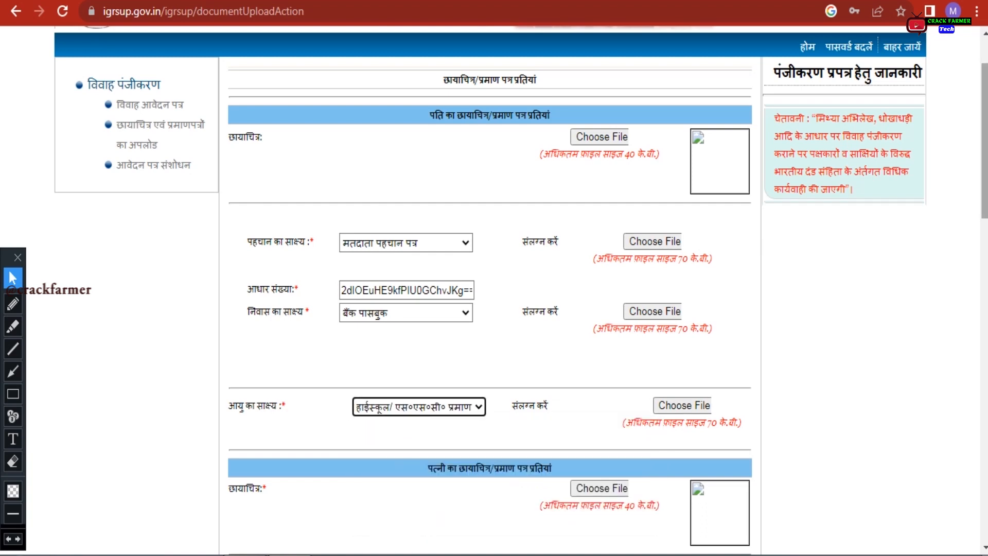
{"action": "scroll", "coordinate": [494, 288], "scroll_direction": "down", "scroll_amount": 6}
{"action": "left_click_drag", "start_coordinate": [427, 112], "coordinate": [551, 113]}
Review the wife's photo and identity-proof fields, then begin entering her Aadhaar number
{"action": "left_click", "coordinate": [472, 141]}
{"action": "left_click_drag", "start_coordinate": [230, 135], "coordinate": [263, 133]}
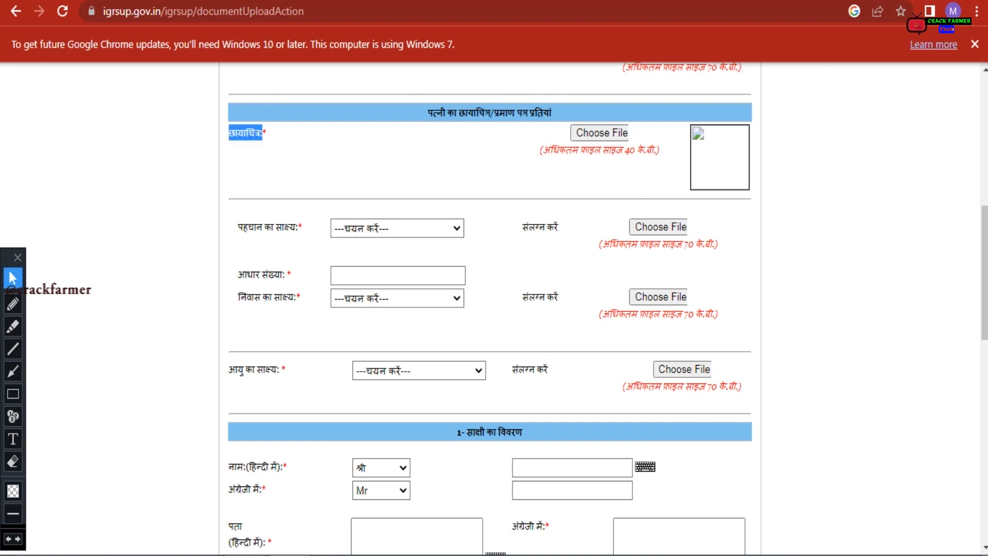
{"action": "left_click_drag", "start_coordinate": [241, 227], "coordinate": [298, 228]}
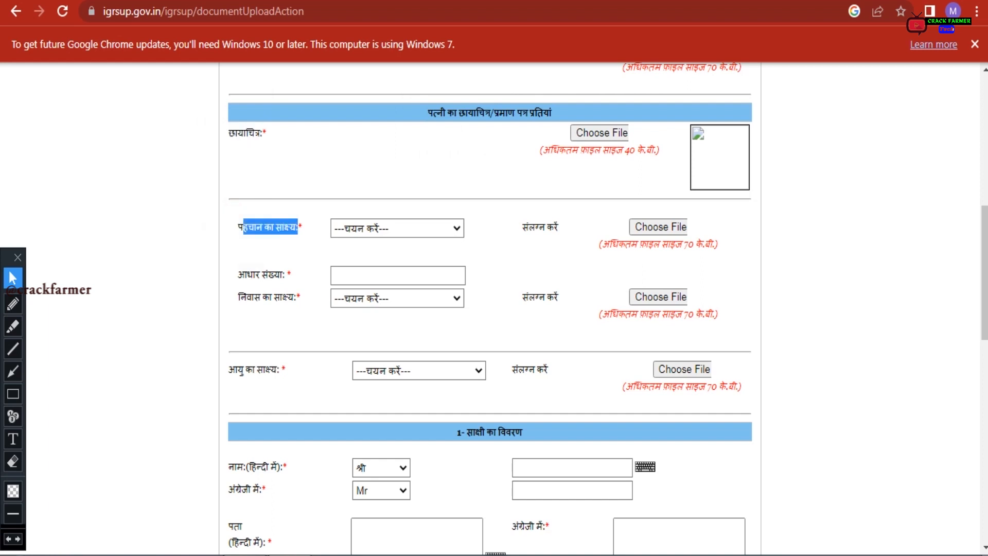
{"action": "left_click", "coordinate": [298, 236]}
{"action": "left_click", "coordinate": [353, 232]}
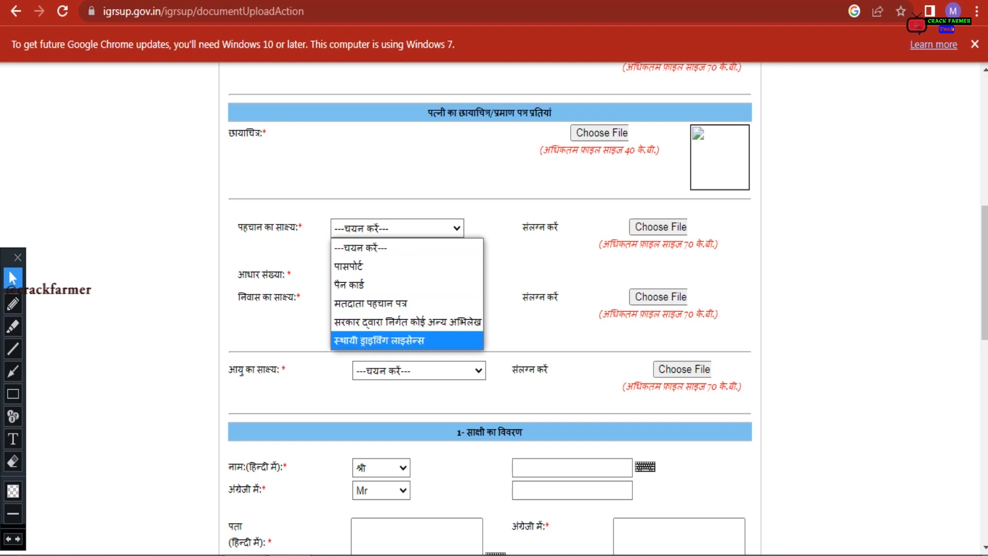
{"action": "left_click", "coordinate": [159, 250]}
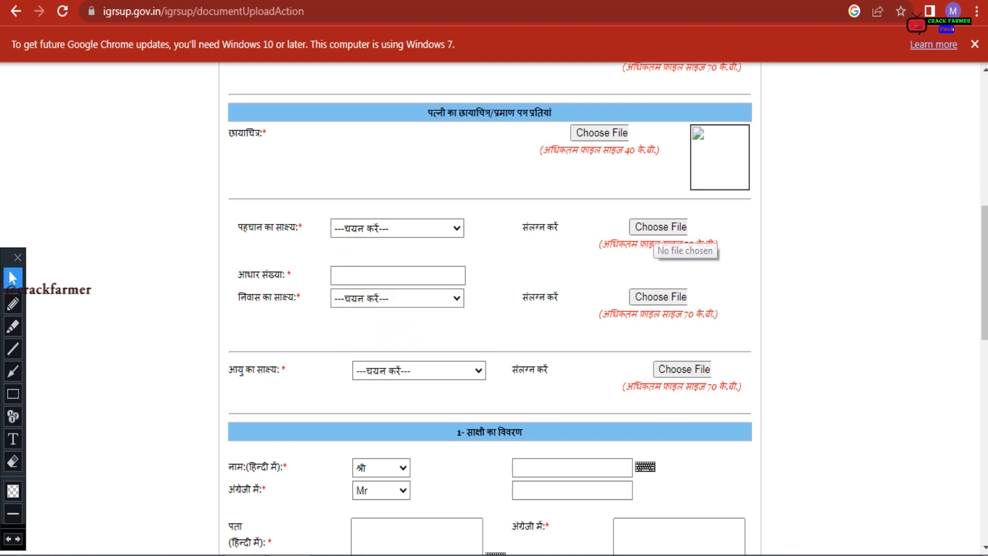
{"action": "left_click", "coordinate": [360, 276]}
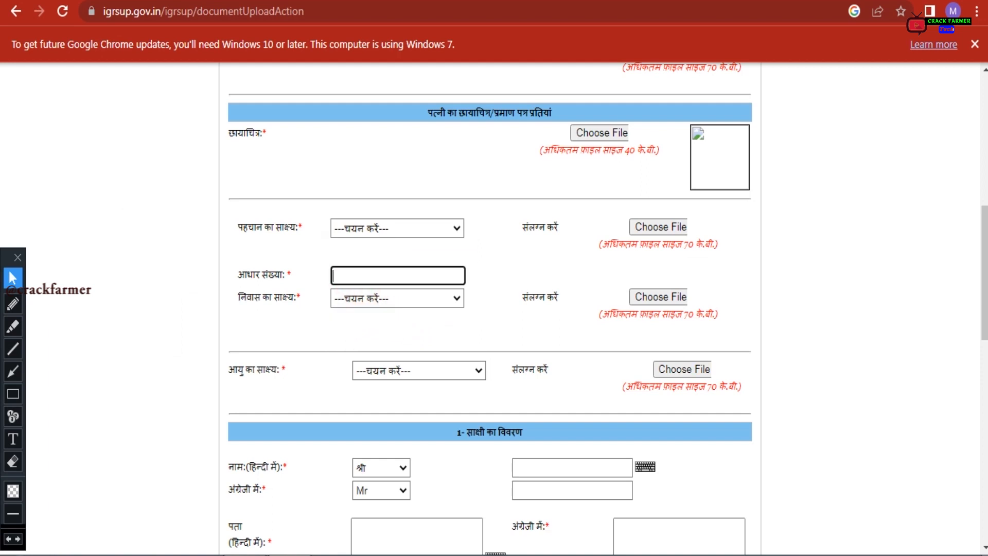
Set the wife's age proof to हाईस्कूल/एस०एस०सी० प्रमाण पत्र and scroll to the first witness section
{"action": "double_click", "coordinate": [232, 299]}
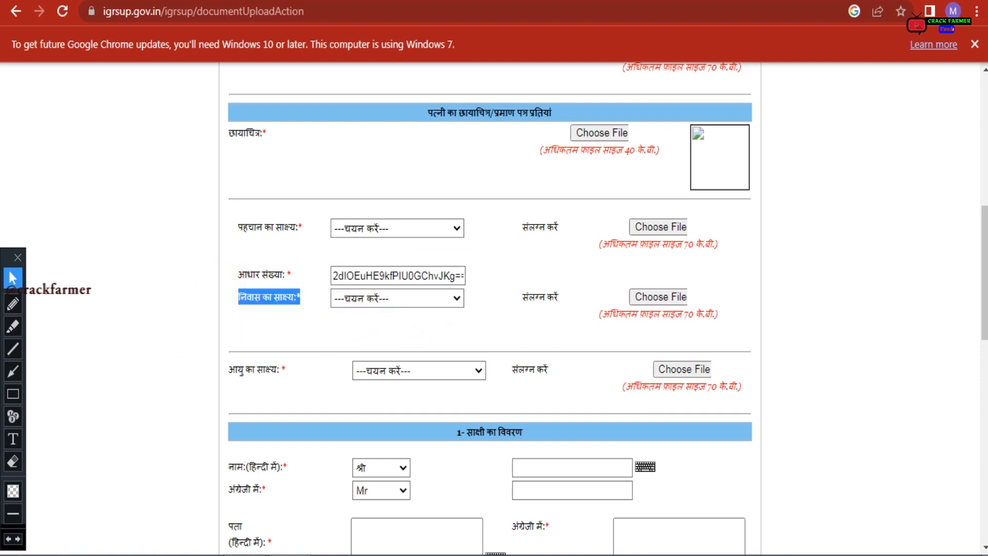
{"action": "left_click", "coordinate": [354, 299]}
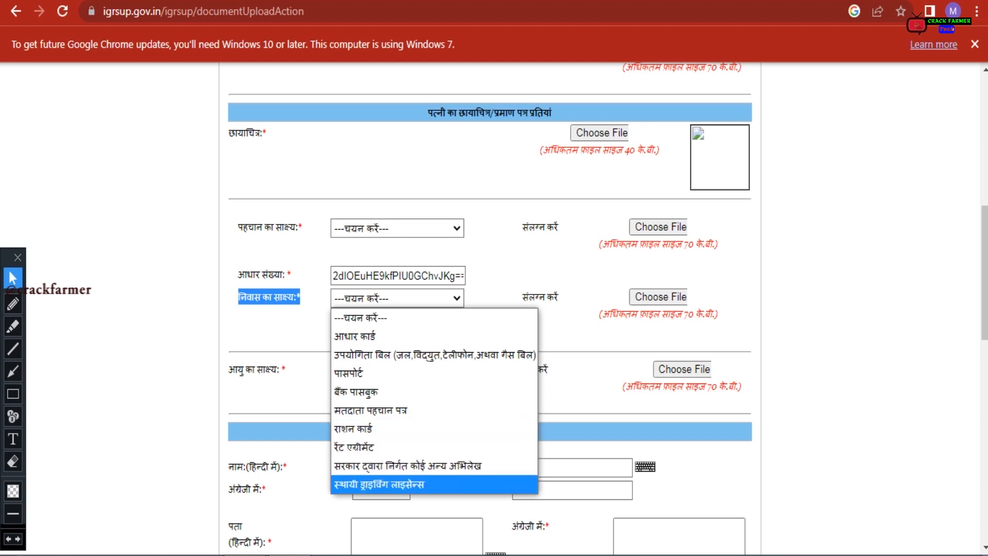
{"action": "left_click", "coordinate": [269, 339]}
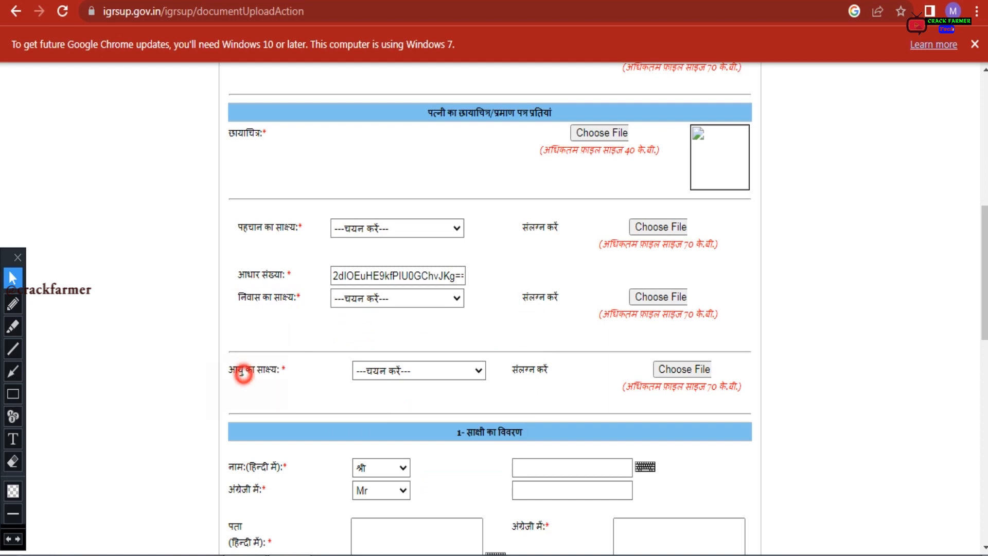
{"action": "triple_click", "coordinate": [247, 370]}
{"action": "left_click", "coordinate": [389, 370]}
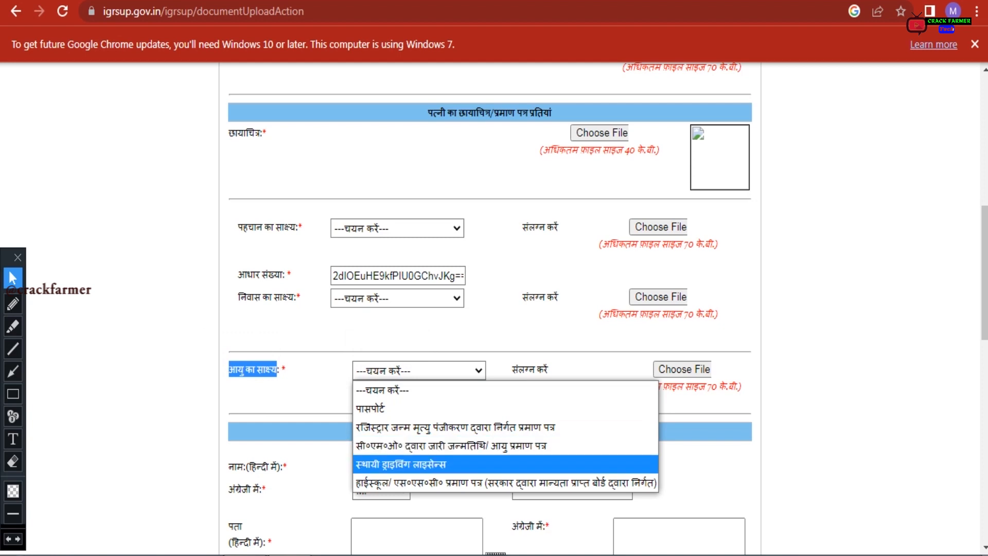
{"action": "left_click", "coordinate": [468, 482]}
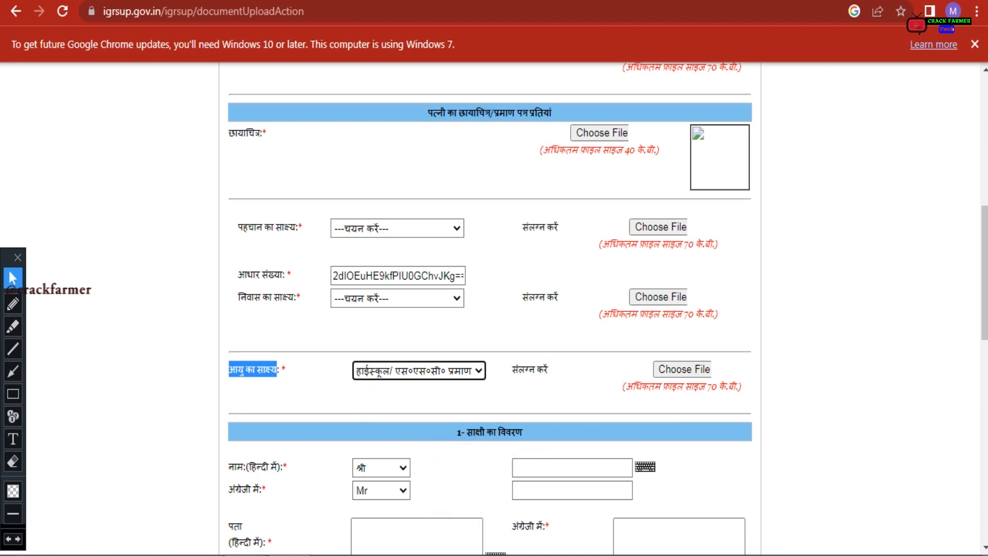
{"action": "scroll", "coordinate": [489, 308], "scroll_direction": "down", "scroll_amount": 6}
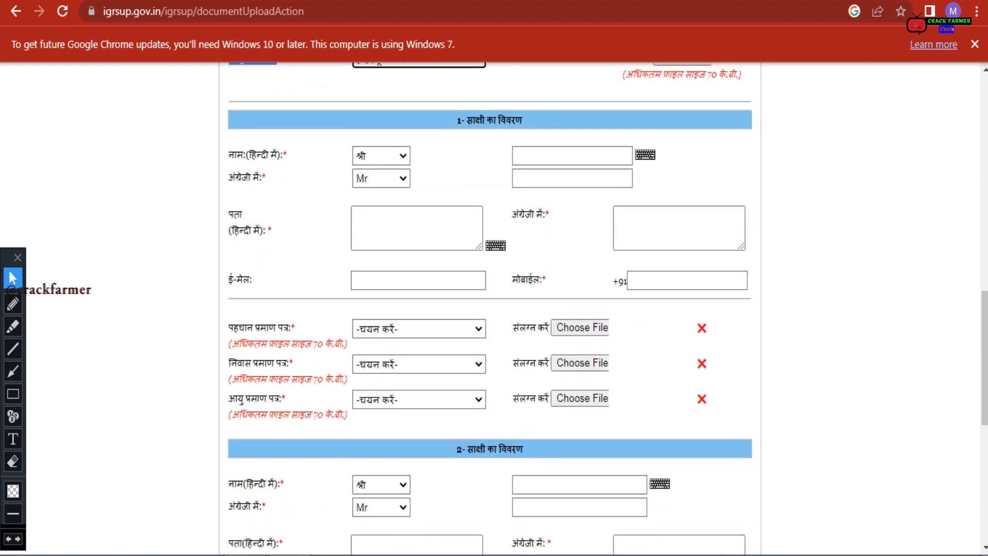
{"action": "left_click_drag", "start_coordinate": [467, 120], "coordinate": [522, 120]}
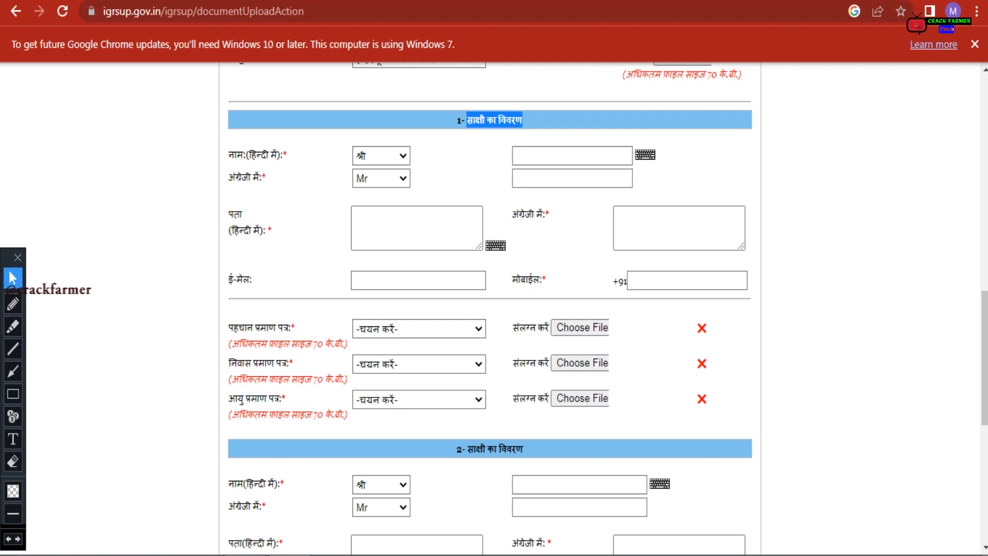
{"action": "left_click", "coordinate": [309, 143]}
{"action": "left_click_drag", "start_coordinate": [230, 155], "coordinate": [286, 155]}
{"action": "left_click", "coordinate": [375, 152]}
{"action": "left_click", "coordinate": [375, 152]}
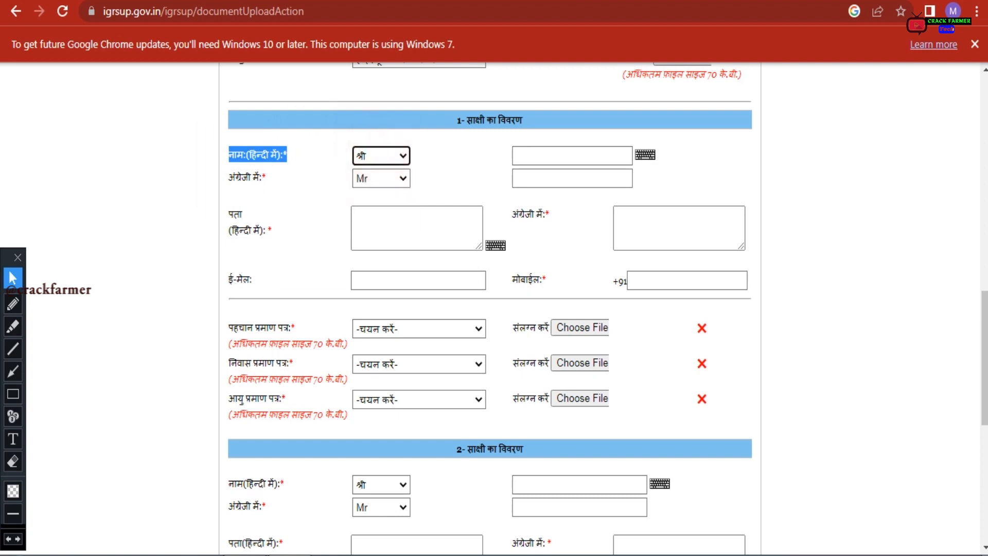
{"action": "left_click", "coordinate": [529, 150]}
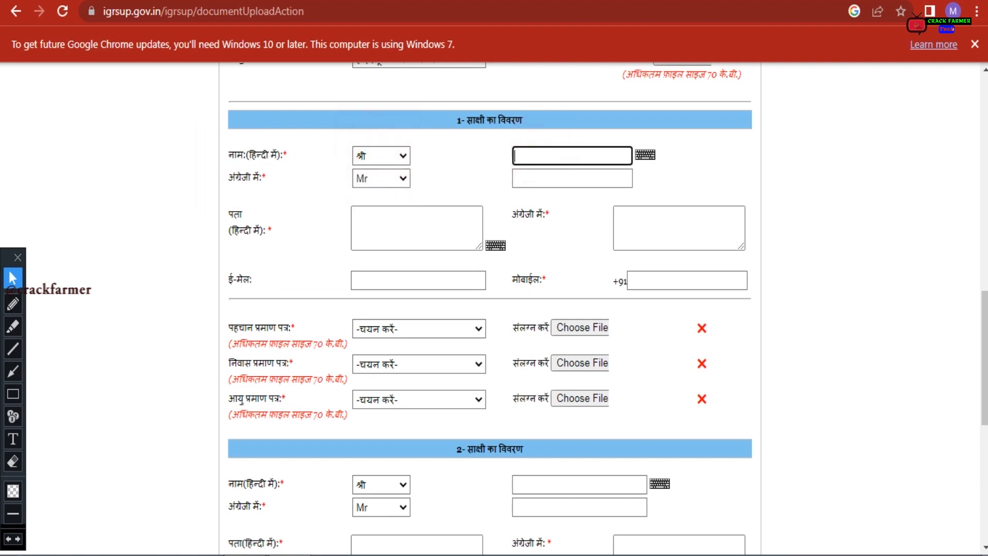
{"action": "left_click", "coordinate": [544, 175]}
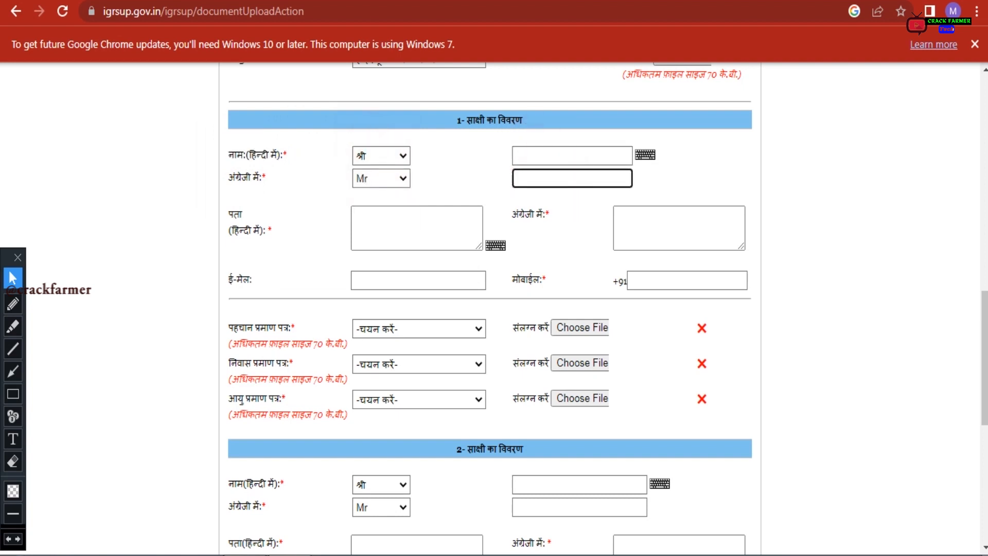
{"action": "left_click", "coordinate": [368, 223]}
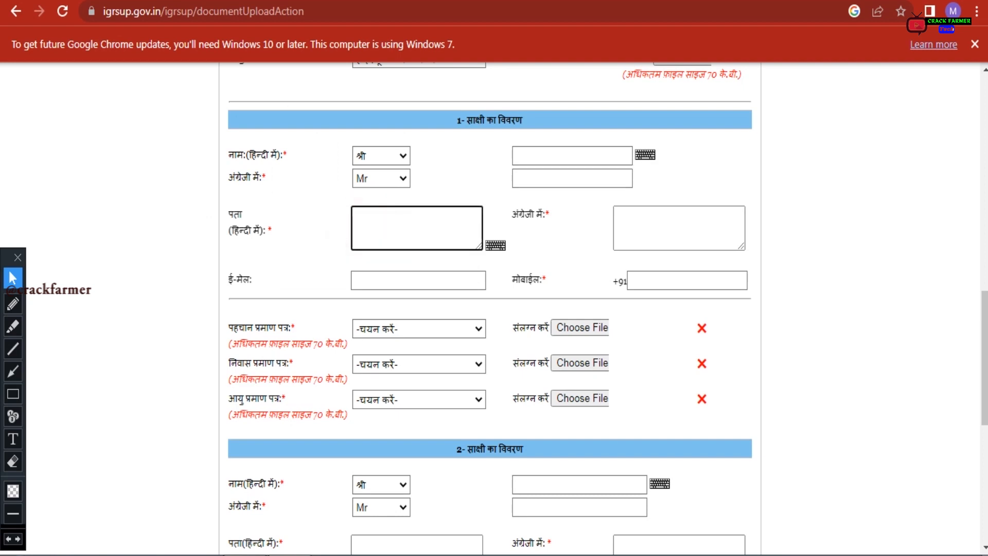
{"action": "left_click", "coordinate": [628, 223]}
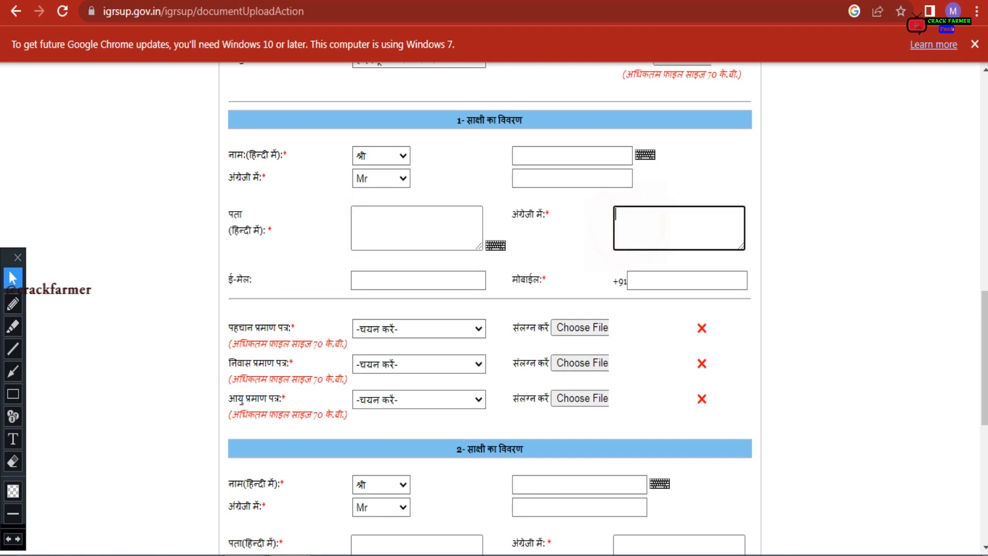
{"action": "left_click", "coordinate": [374, 279]}
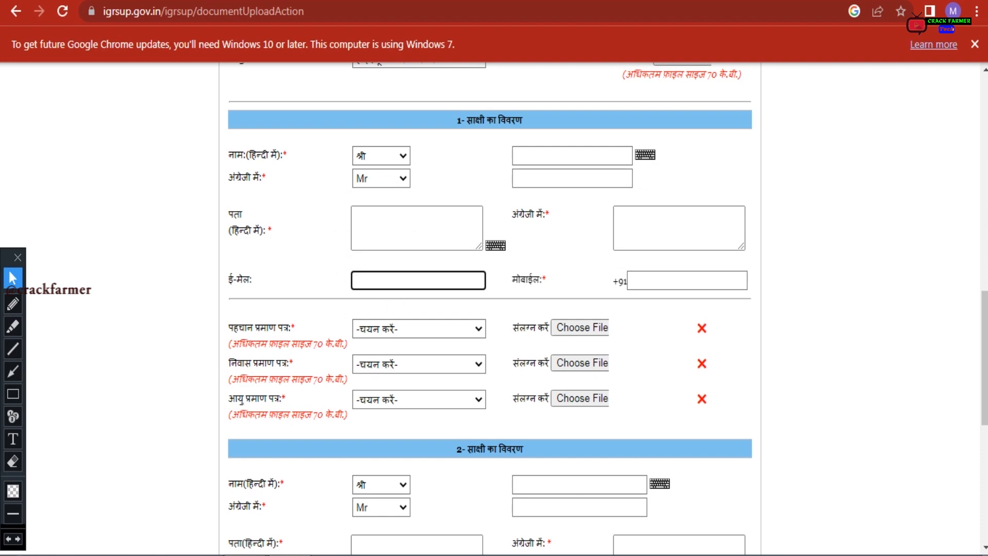
{"action": "left_click", "coordinate": [374, 280]}
{"action": "left_click", "coordinate": [659, 278]}
{"action": "left_click", "coordinate": [658, 274]}
{"action": "double_click", "coordinate": [525, 279]}
{"action": "left_click", "coordinate": [581, 282]}
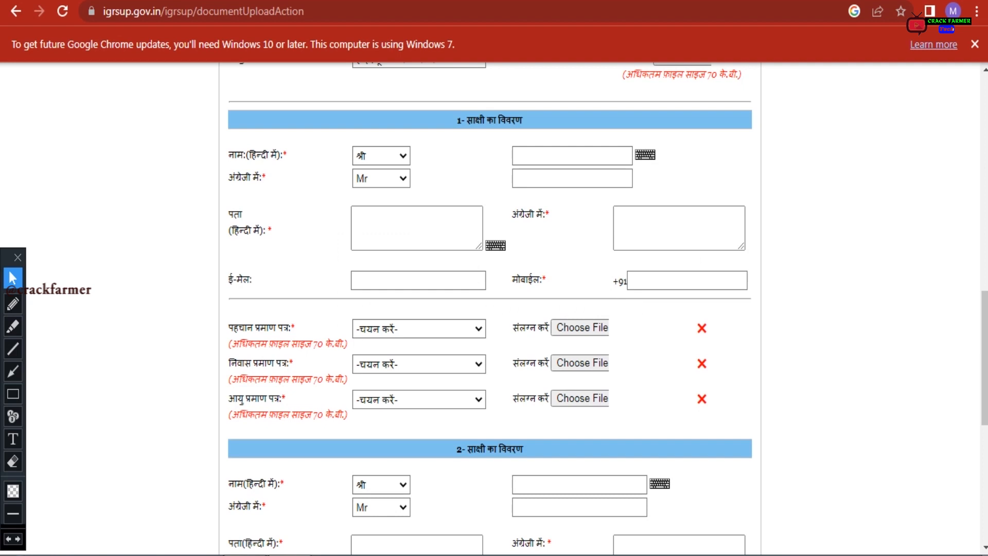
{"action": "left_click_drag", "start_coordinate": [229, 328], "coordinate": [295, 328]}
{"action": "left_click", "coordinate": [391, 329]}
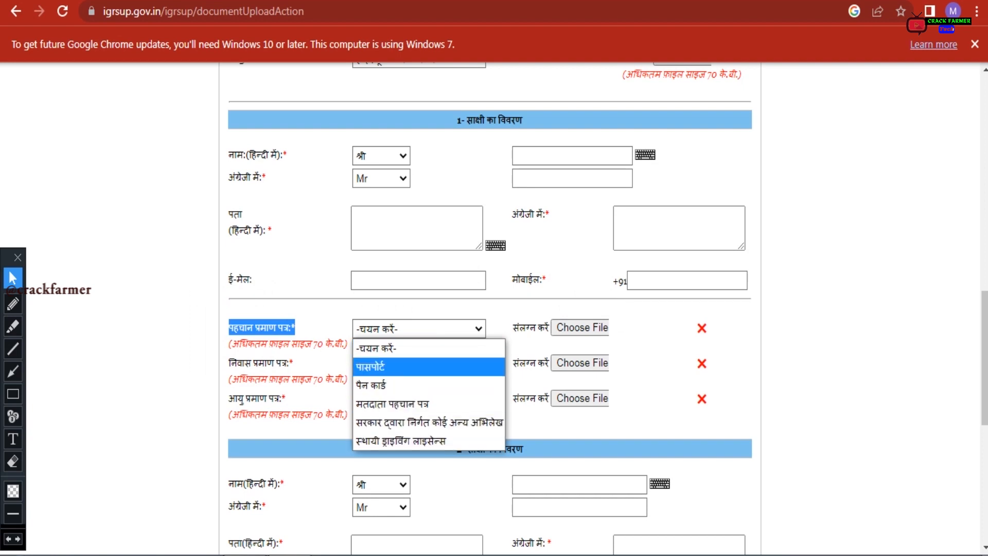
{"action": "left_click", "coordinate": [375, 298]}
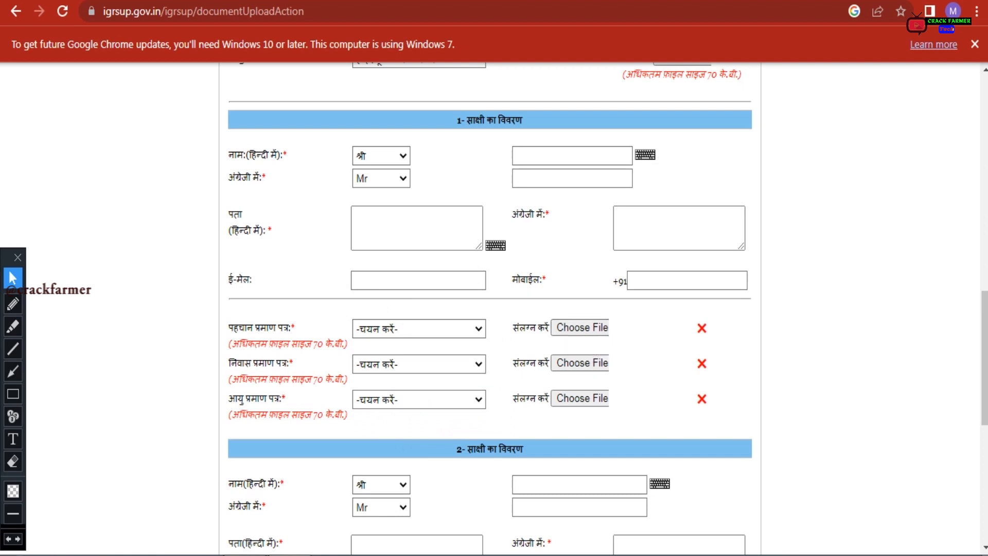
{"action": "left_click_drag", "start_coordinate": [228, 363], "coordinate": [292, 363]}
{"action": "left_click", "coordinate": [393, 364]}
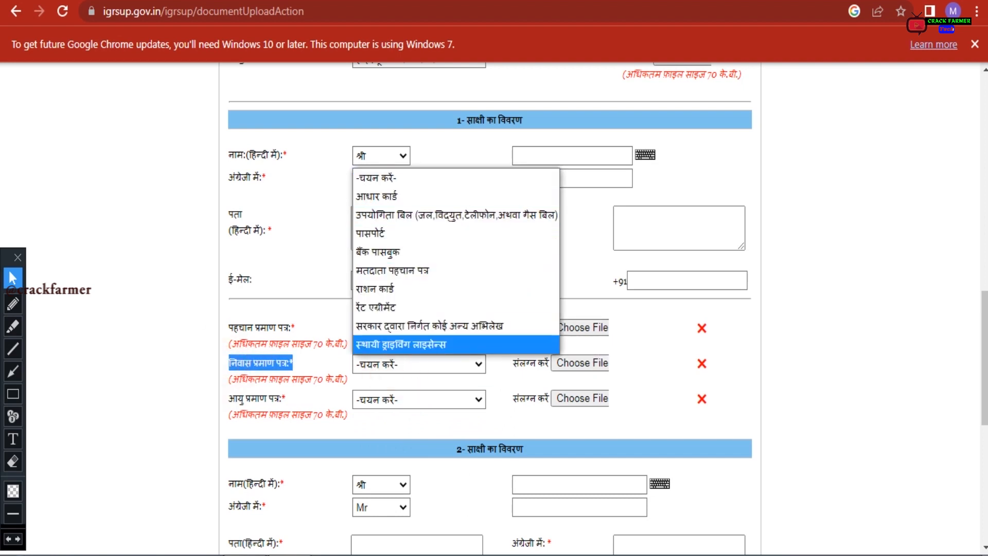
{"action": "left_click", "coordinate": [95, 365]}
{"action": "left_click_drag", "start_coordinate": [229, 398], "coordinate": [286, 398]}
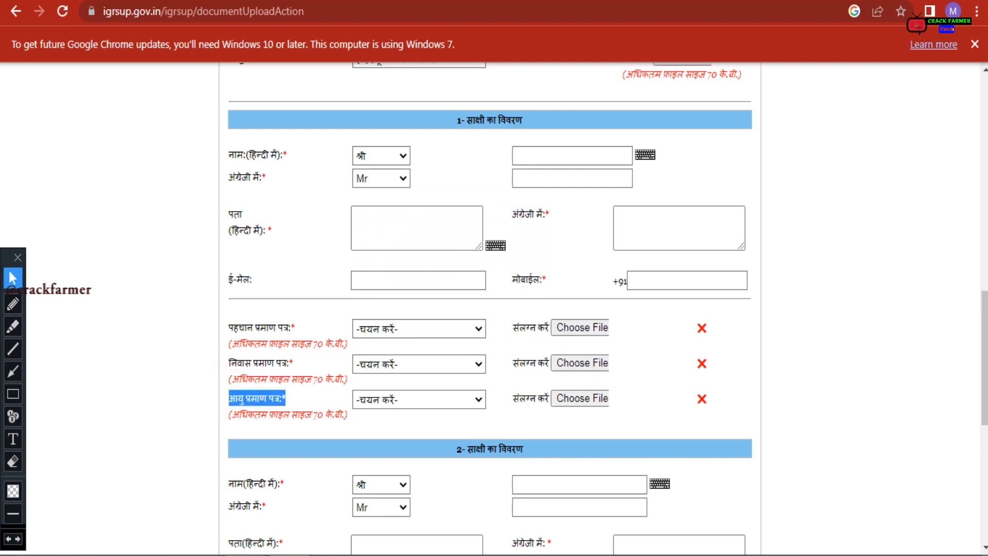
{"action": "left_click", "coordinate": [379, 397]}
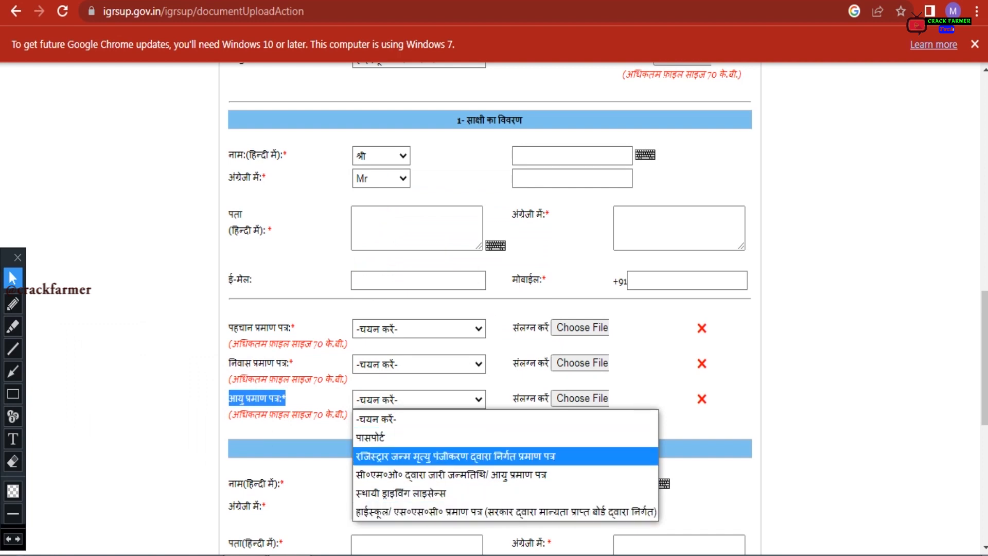
{"action": "left_click", "coordinate": [61, 384]}
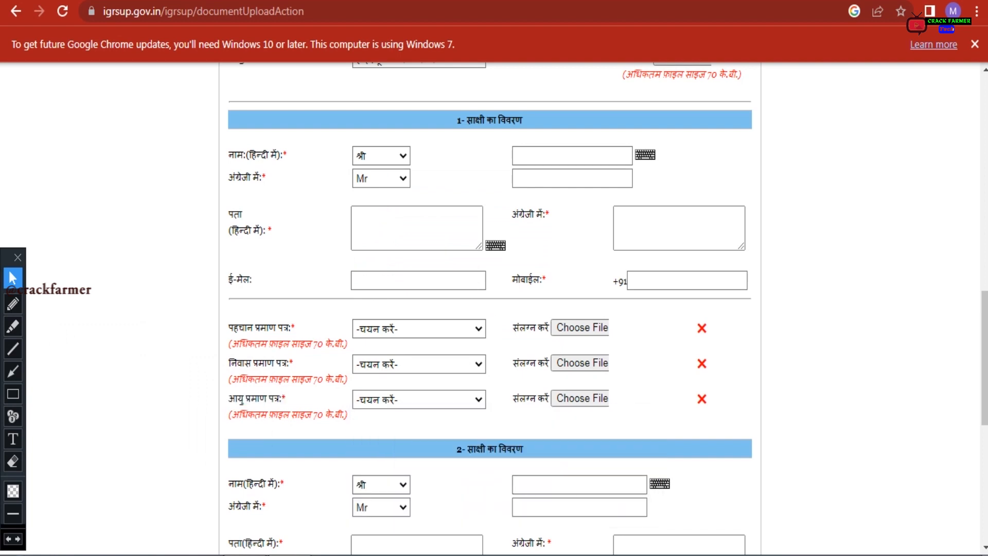
{"action": "scroll", "coordinate": [446, 197], "scroll_direction": "down", "scroll_amount": 5}
{"action": "left_click_drag", "start_coordinate": [446, 197], "coordinate": [523, 196]}
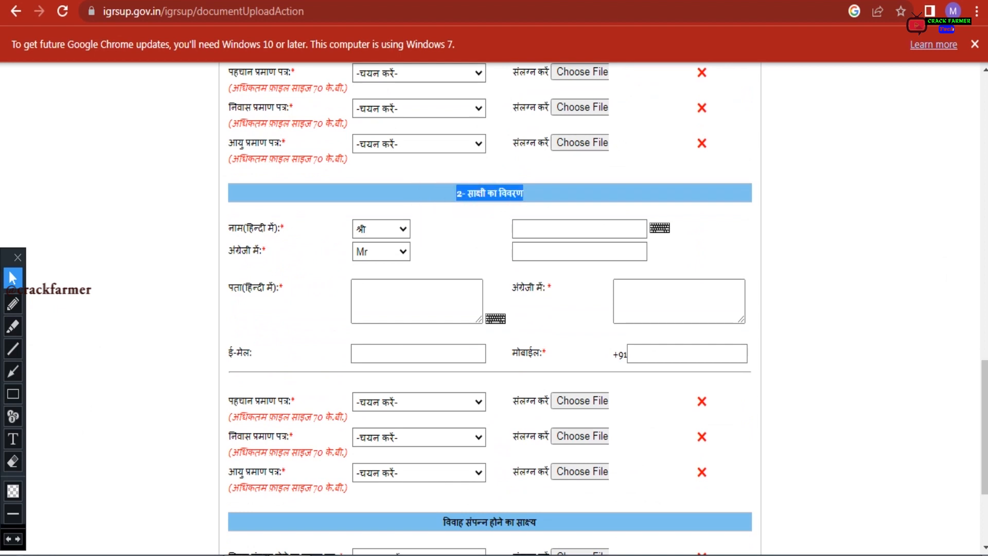
Review the marriage-proof section and its accepted document types without choosing one
{"action": "scroll", "coordinate": [489, 309], "scroll_direction": "up", "scroll_amount": 2}
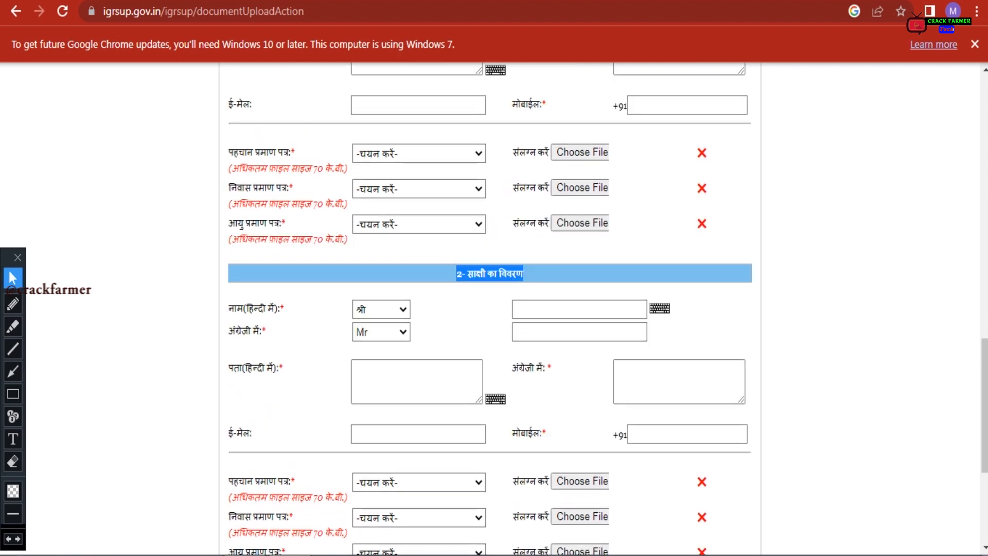
{"action": "scroll", "coordinate": [489, 309], "scroll_direction": "down", "scroll_amount": 2}
{"action": "scroll", "coordinate": [488, 309], "scroll_direction": "down", "scroll_amount": 3}
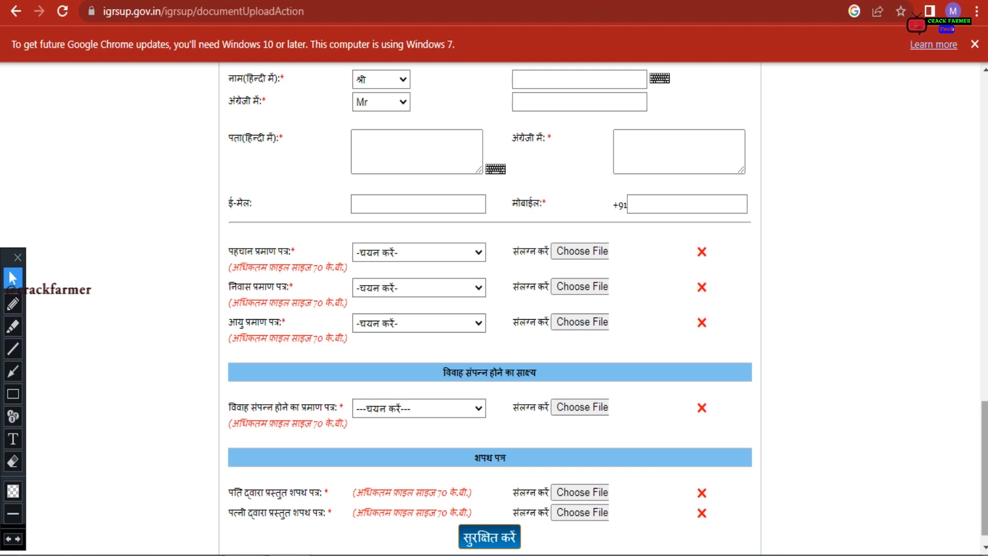
{"action": "scroll", "coordinate": [489, 309], "scroll_direction": "down", "scroll_amount": 1}
{"action": "left_click_drag", "start_coordinate": [437, 354], "coordinate": [537, 354]}
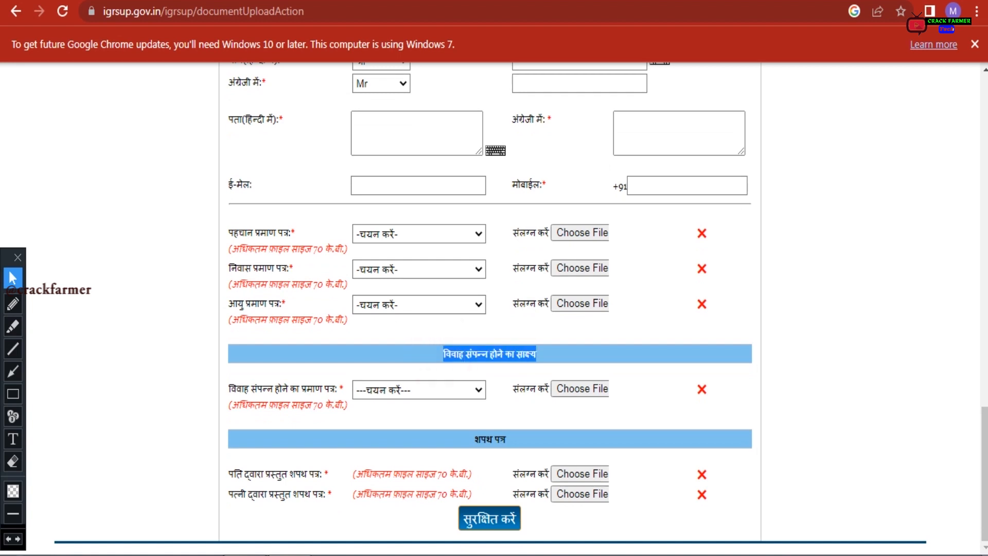
{"action": "left_click", "coordinate": [540, 355]}
{"action": "left_click_drag", "start_coordinate": [229, 389], "coordinate": [330, 388]}
{"action": "left_click", "coordinate": [463, 389]}
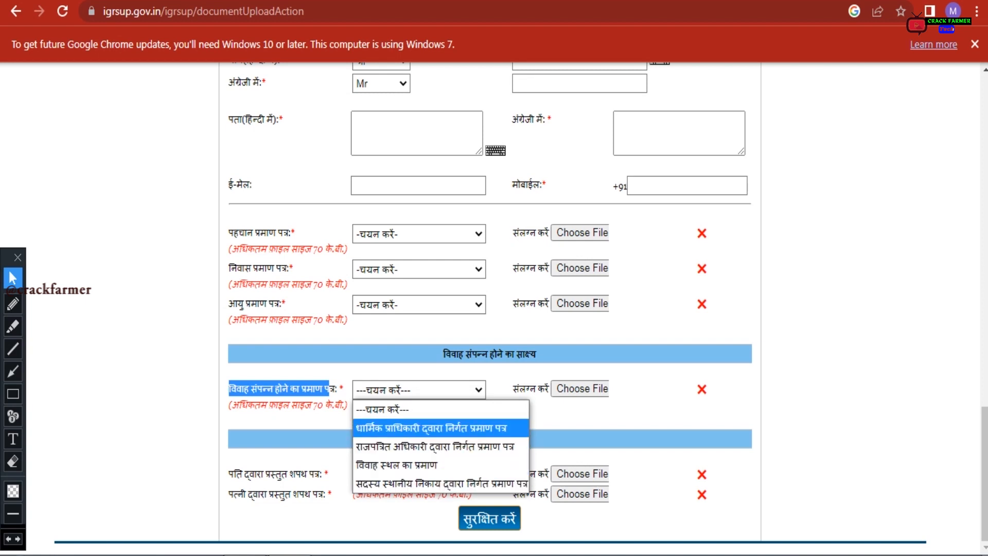
{"action": "left_click", "coordinate": [580, 418]}
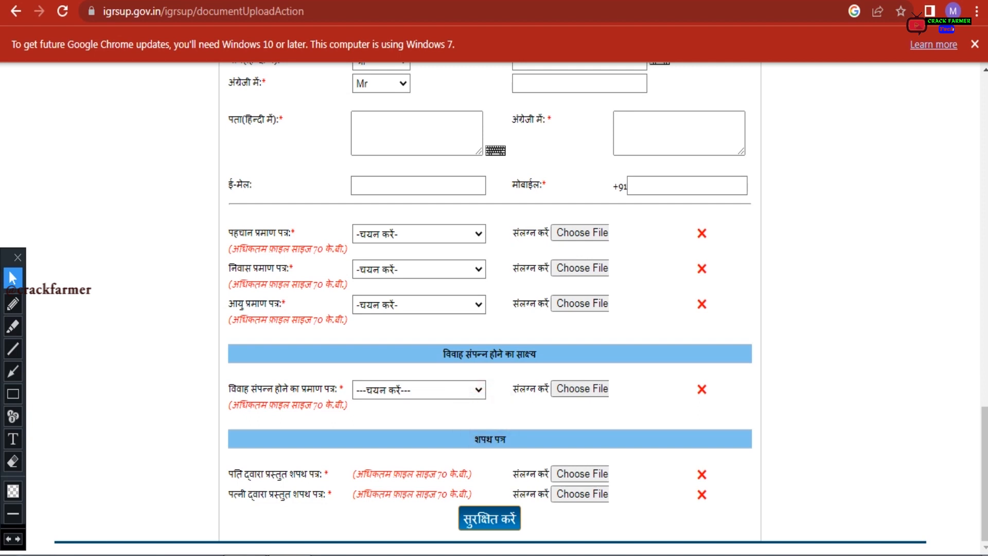
Point out the affidavit section and the husband's and wife's affidavit upload labels
{"action": "triple_click", "coordinate": [489, 439]}
{"action": "left_click_drag", "start_coordinate": [227, 474], "coordinate": [320, 473]}
{"action": "left_click", "coordinate": [300, 523]}
{"action": "left_click_drag", "start_coordinate": [233, 494], "coordinate": [466, 474]}
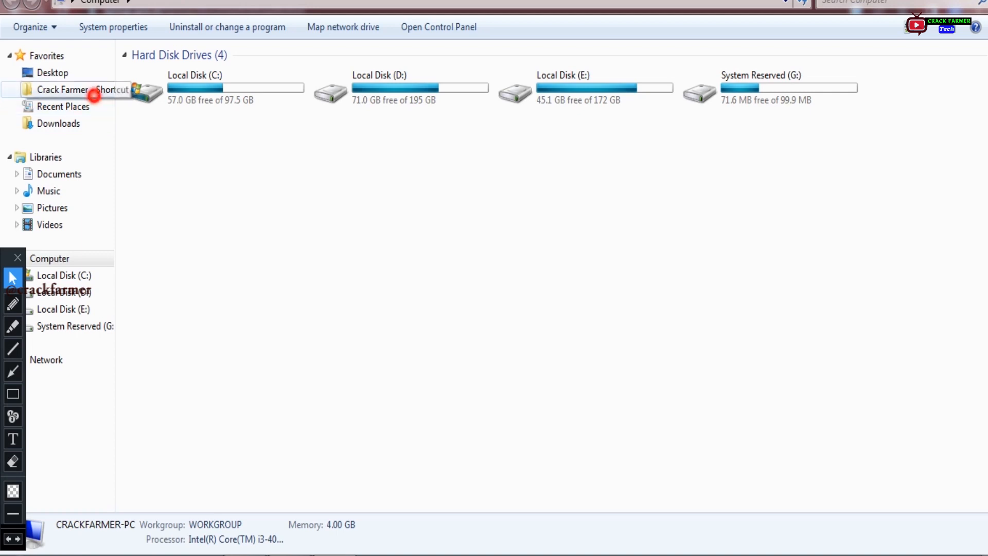
Open MarriageAffidavitFormat.pdf from Crack Farmer > Married Certificate in Adobe Reader
{"action": "left_click", "coordinate": [91, 90]}
{"action": "double_click", "coordinate": [317, 211]}
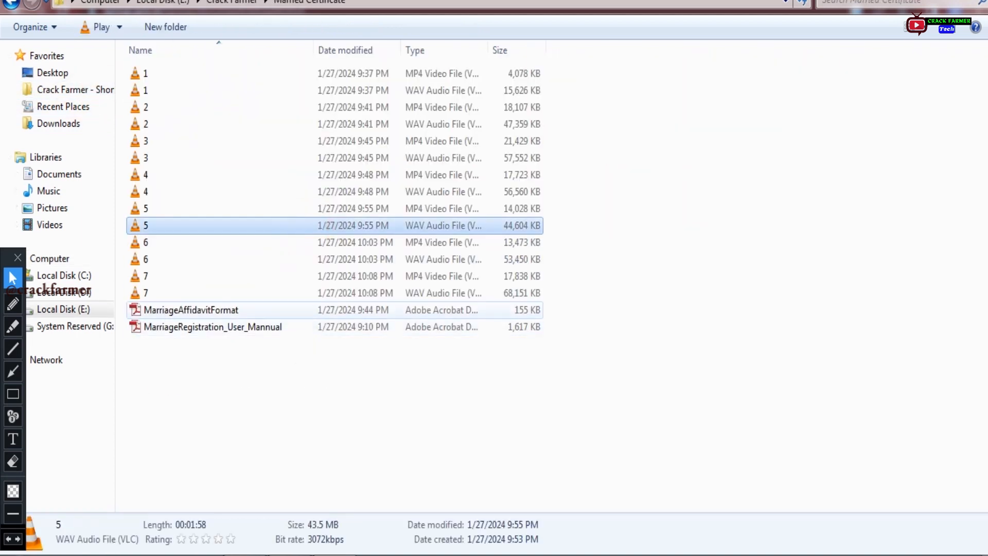
{"action": "left_click", "coordinate": [198, 312]}
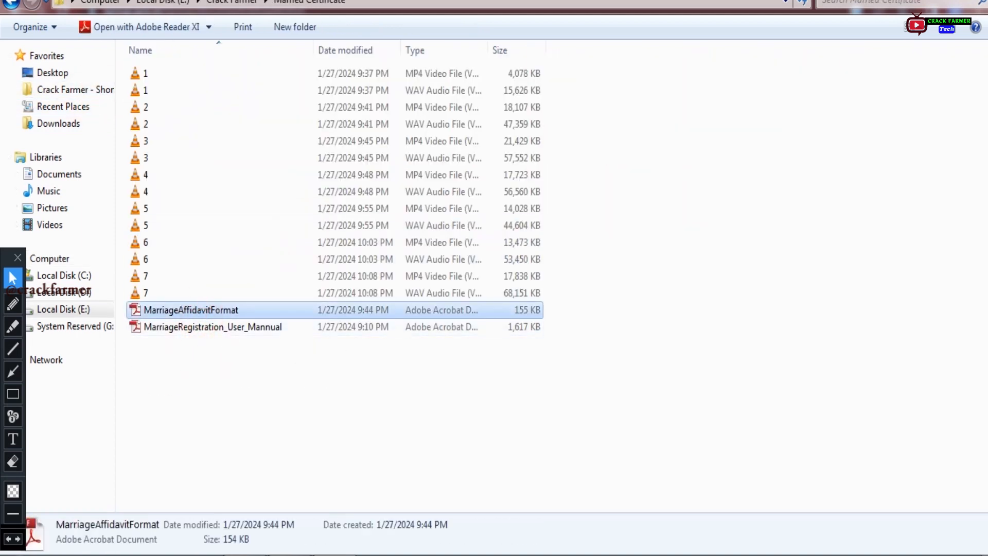
{"action": "key", "text": "Return"}
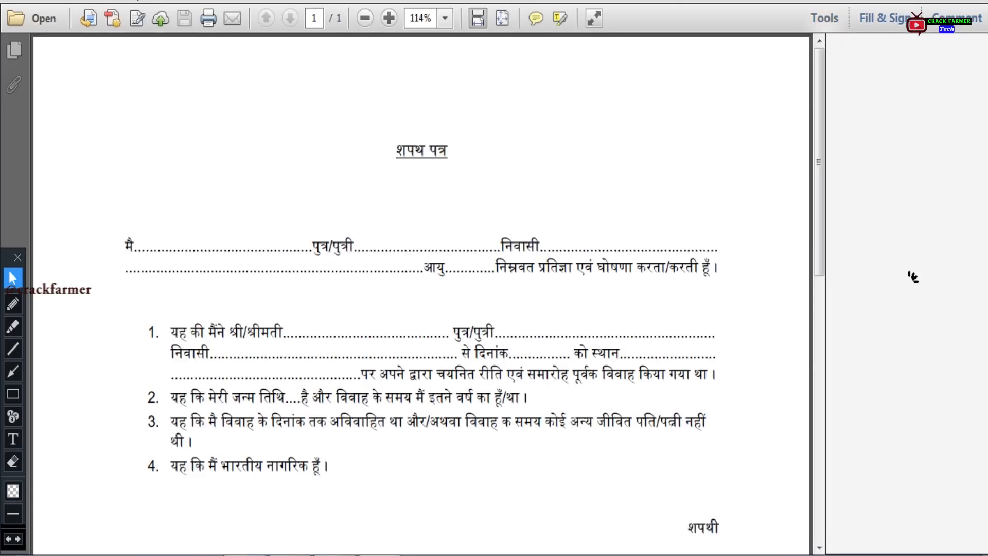
Point out the affidavit's title, first declaration blank and file size note
{"action": "left_click_drag", "start_coordinate": [400, 152], "coordinate": [447, 152]}
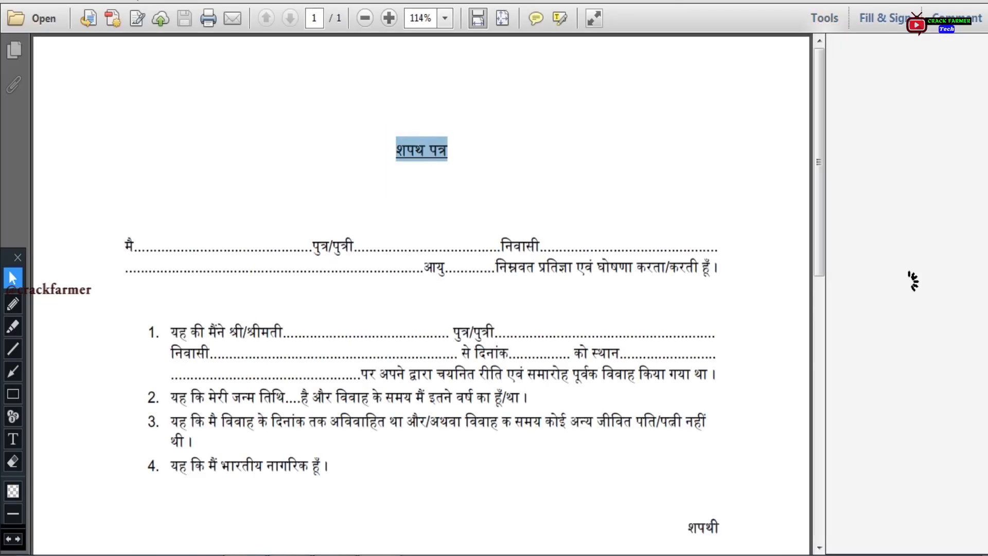
{"action": "left_click", "coordinate": [127, 246]}
{"action": "scroll", "coordinate": [126, 246], "scroll_direction": "down", "scroll_amount": 3}
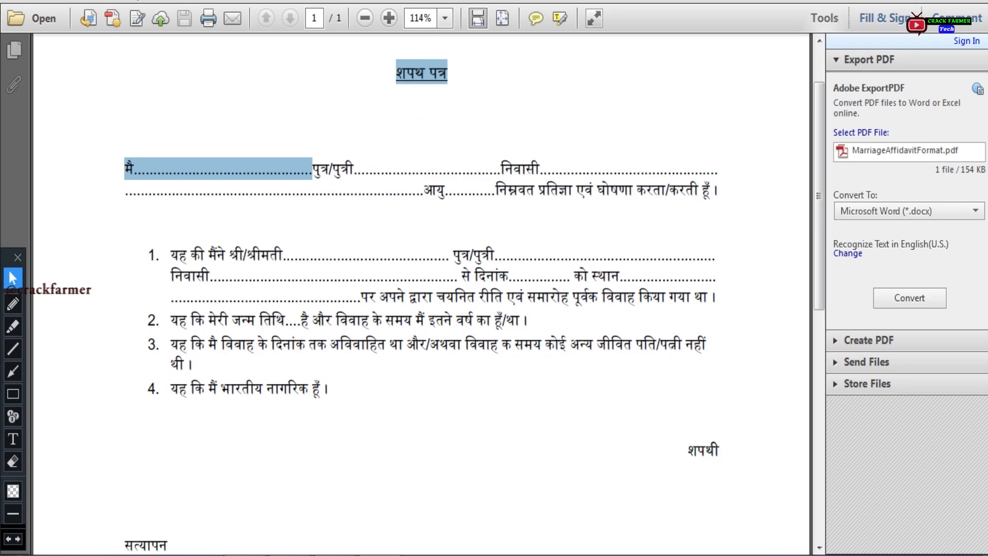
{"action": "left_click", "coordinate": [536, 408]}
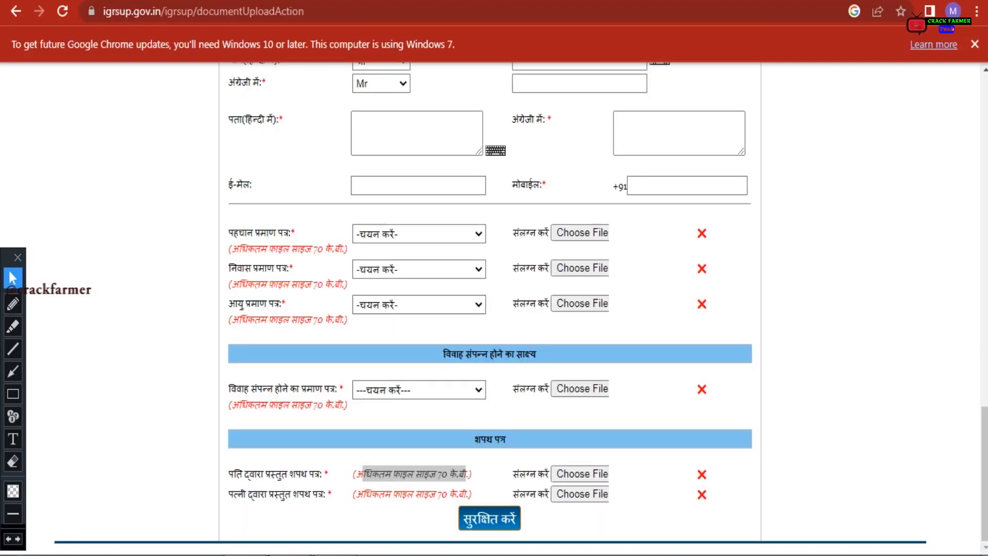
{"action": "left_click_drag", "start_coordinate": [363, 473], "coordinate": [466, 474]}
Point out guideline item 13: visit the chosen office with original documents within 30 days
{"action": "left_click", "coordinate": [798, 436]}
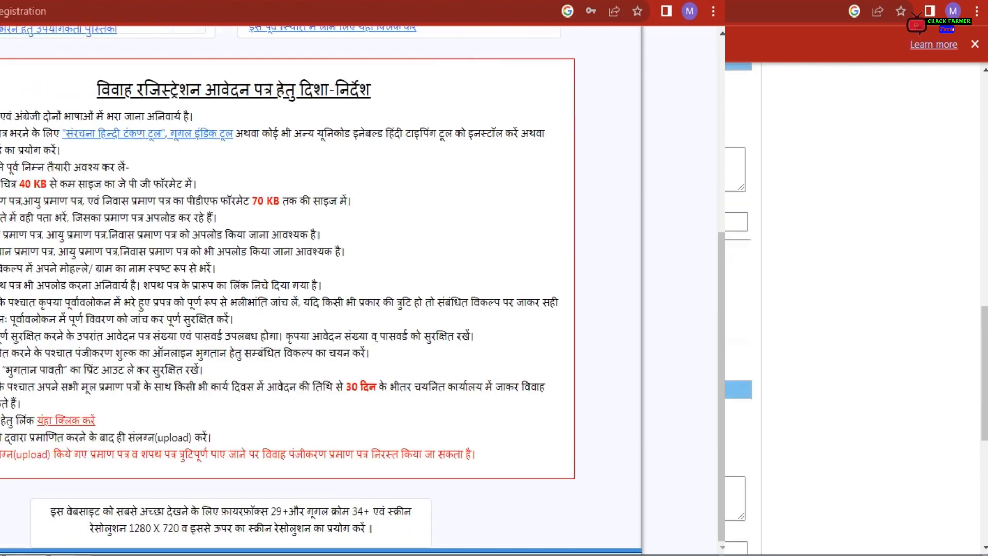
{"action": "left_click_drag", "start_coordinate": [191, 387], "coordinate": [284, 403]}
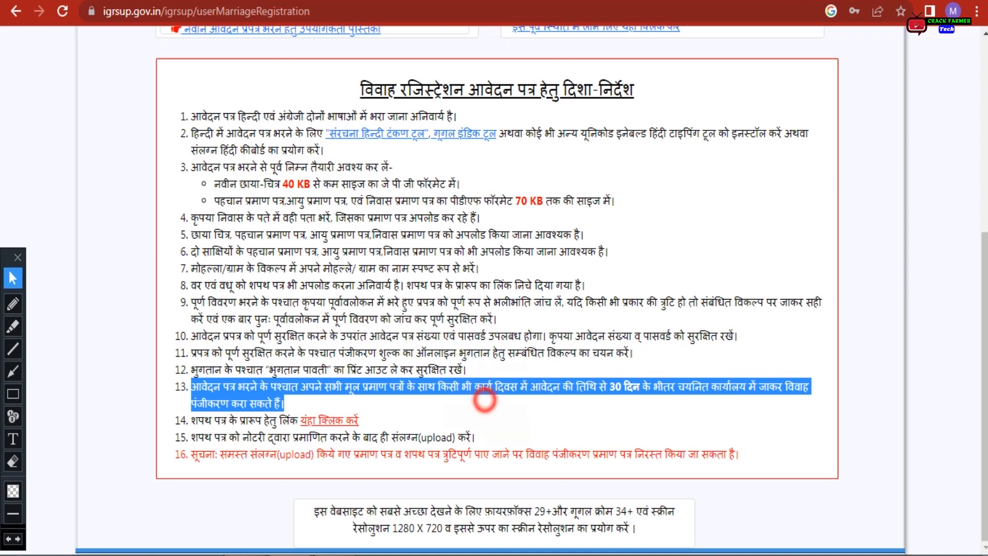
{"action": "left_click", "coordinate": [486, 400]}
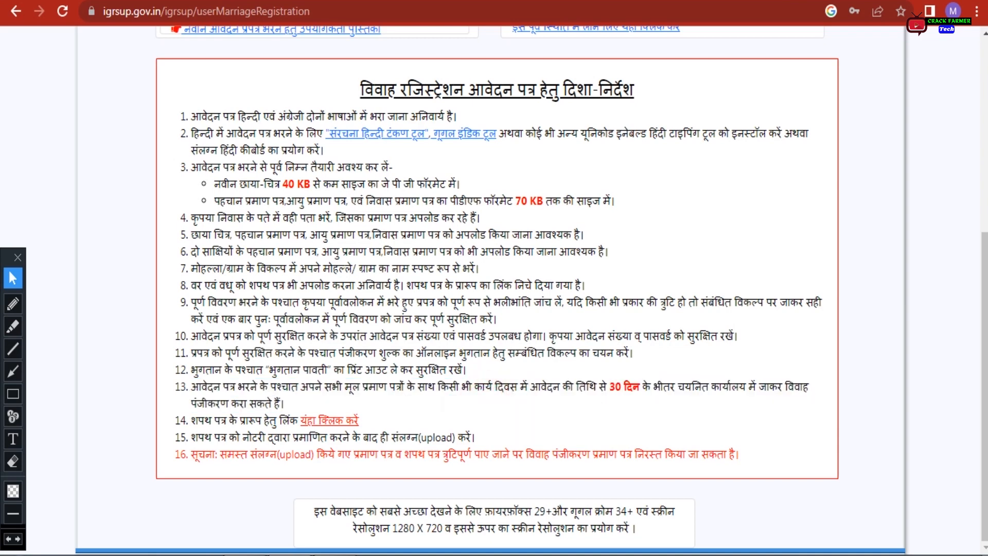